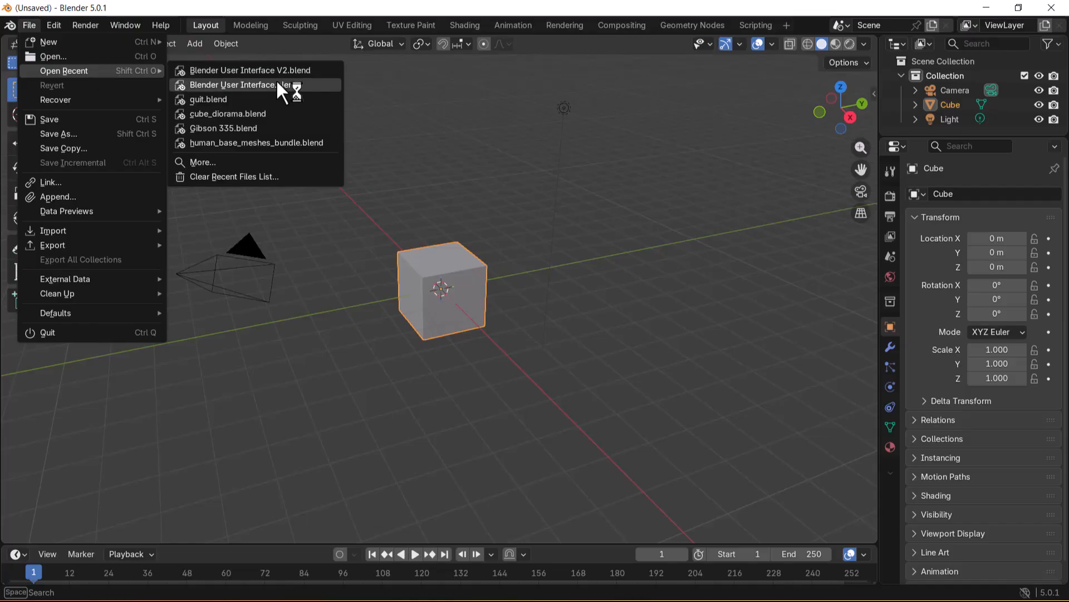
Step: Open the recent file Blender User Interface V2.blend and frame the selected MODEL object in the viewport
left_click(300, 71)
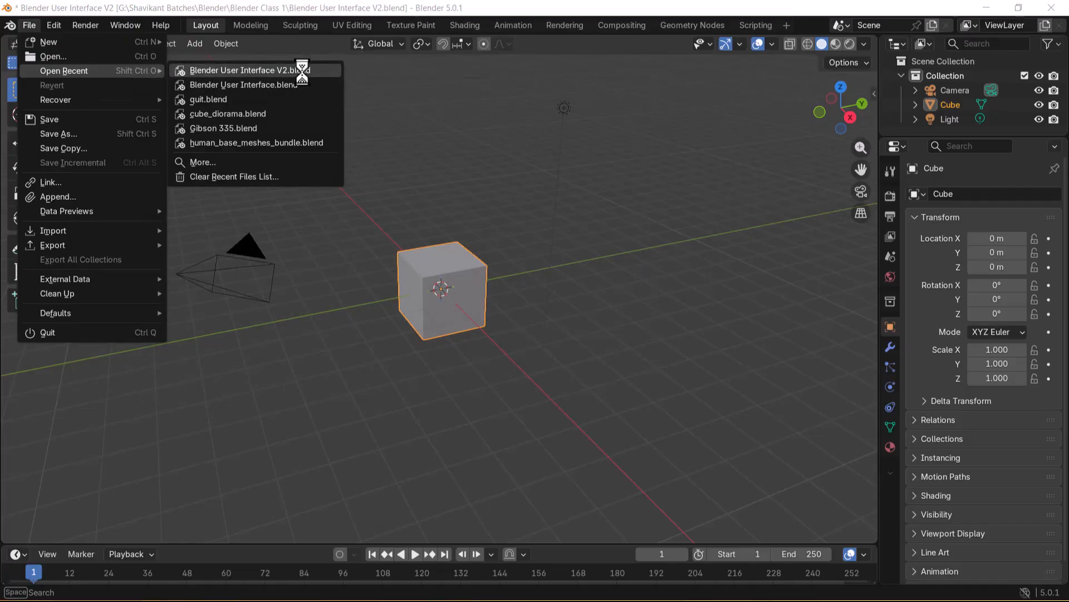
left_click(371, 303)
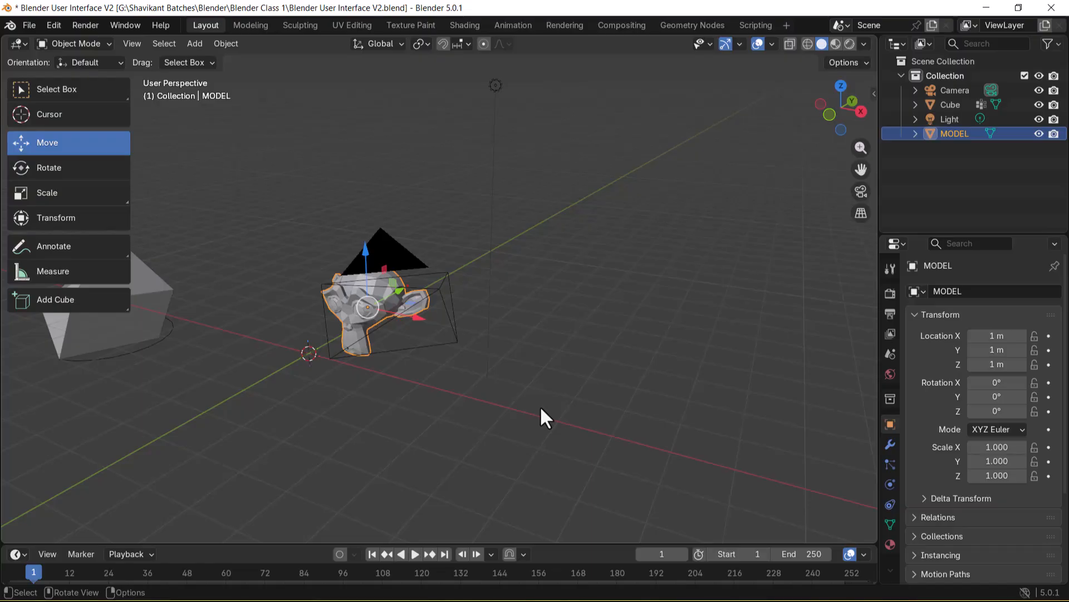
key("KP_Decimal")
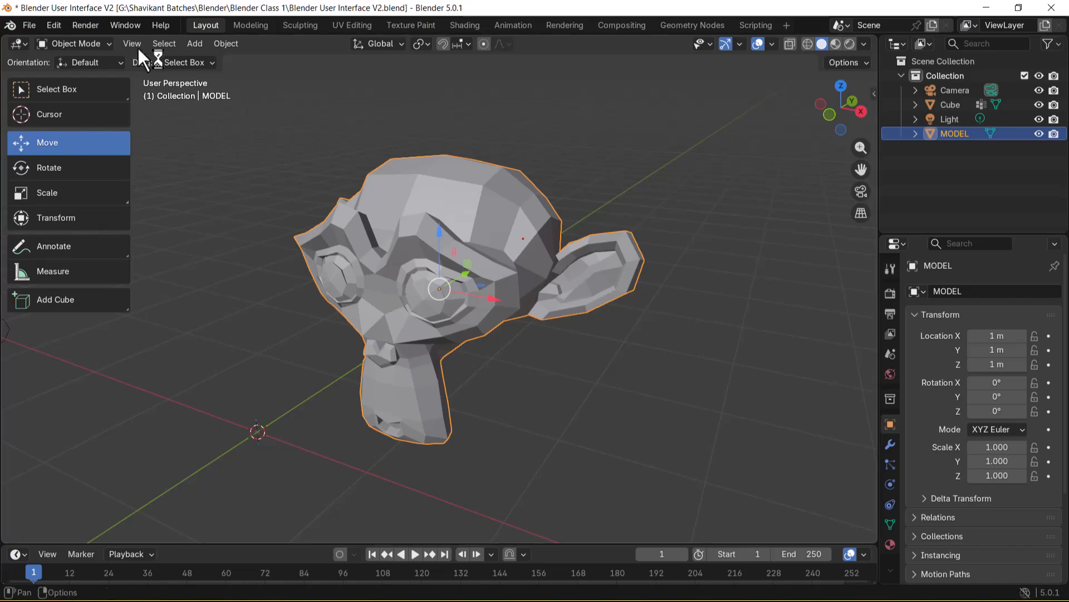
Step: Review the keymap presets in Preferences, switch to Industry Compatible, and save the preferences
left_click(51, 25)
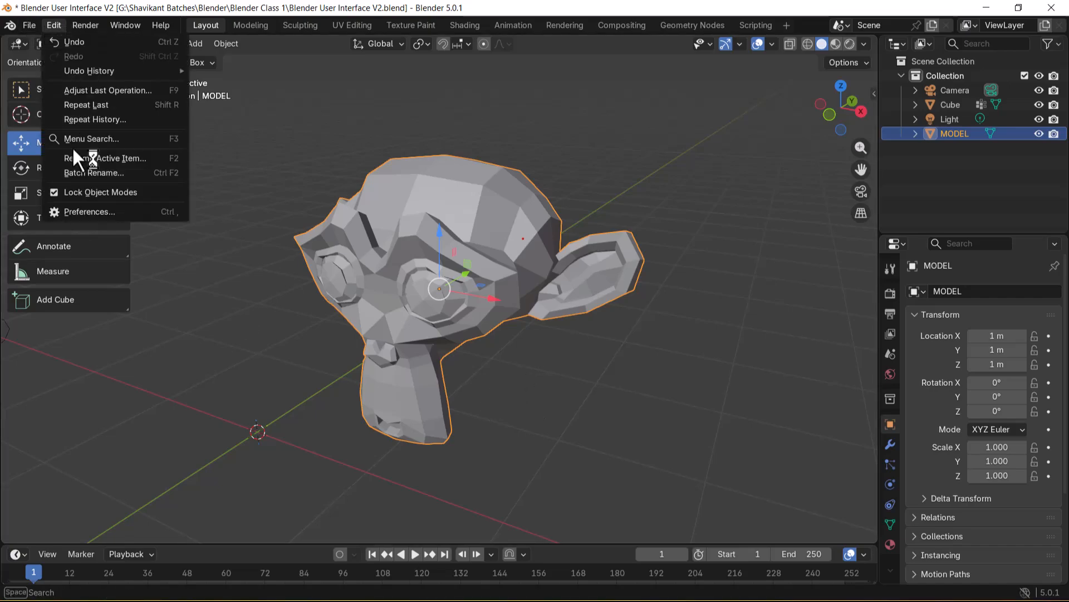
left_click(105, 212)
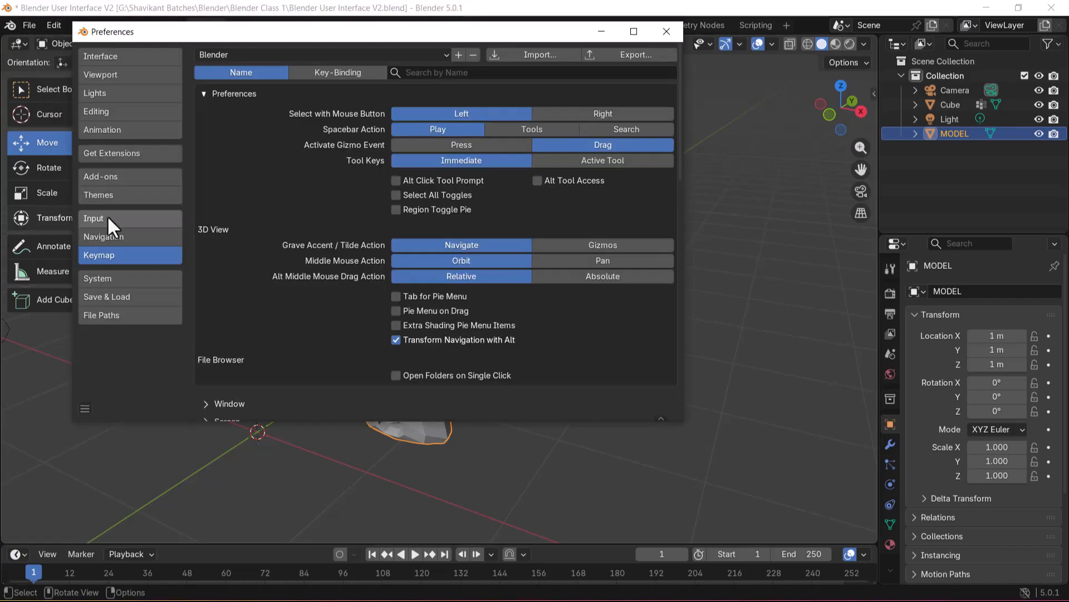
left_click(286, 55)
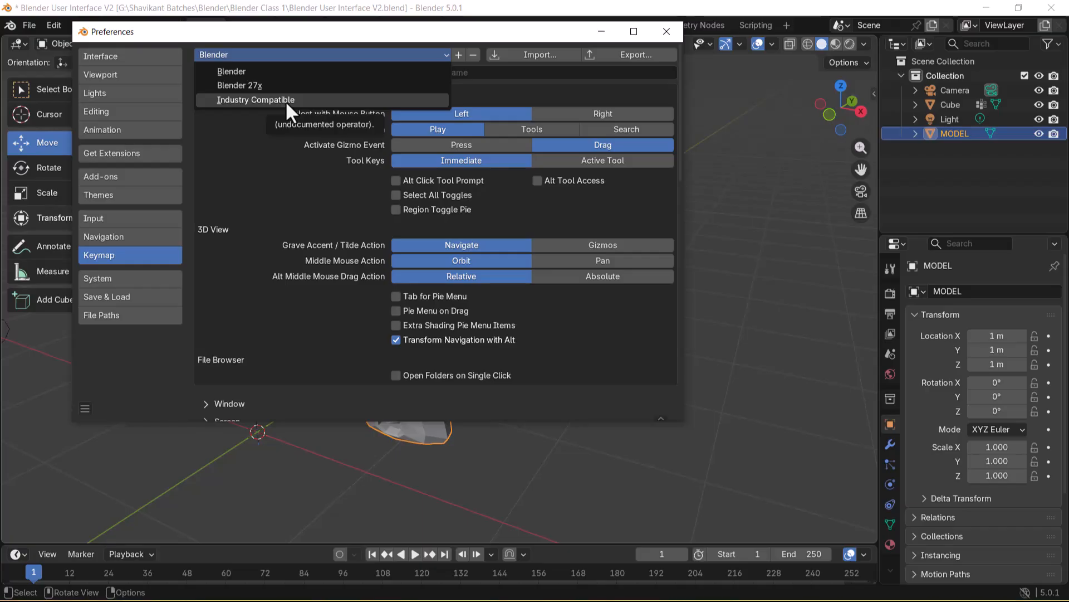
left_click(276, 74)
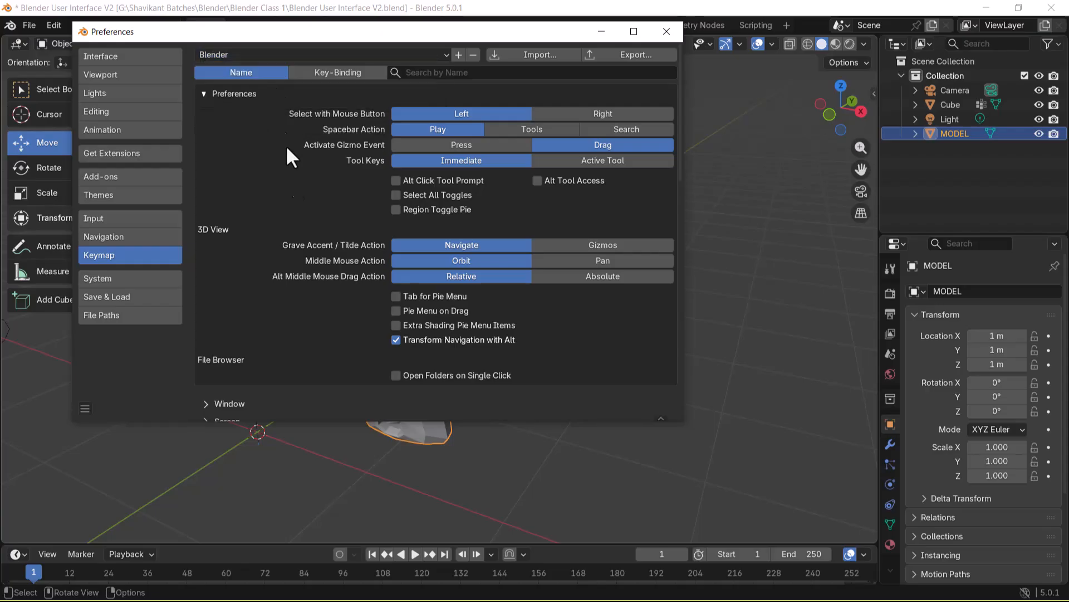
left_click(673, 17)
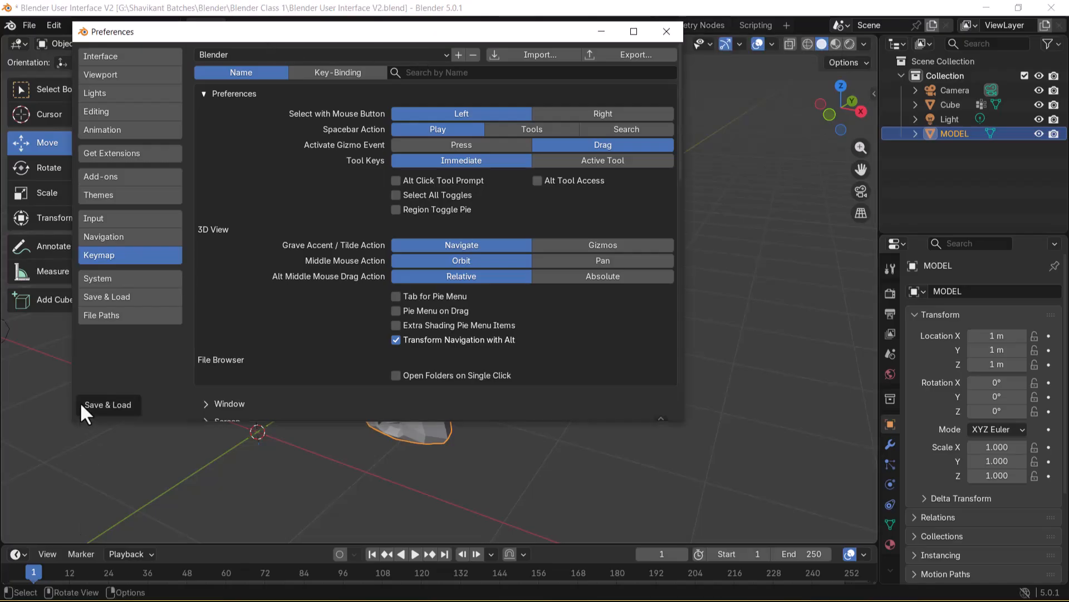
left_click(440, 53)
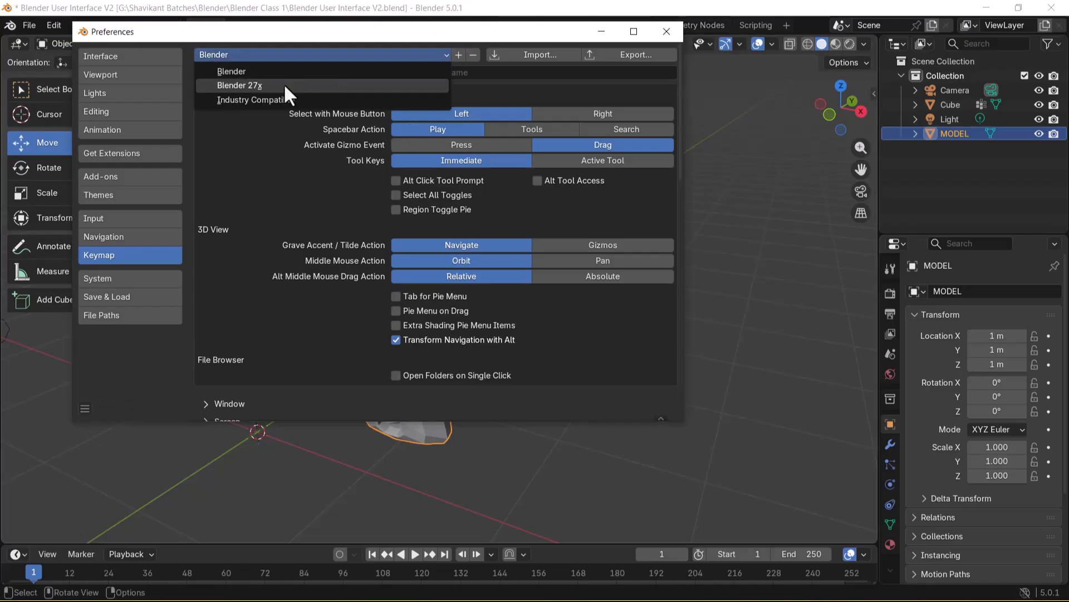
left_click(269, 98)
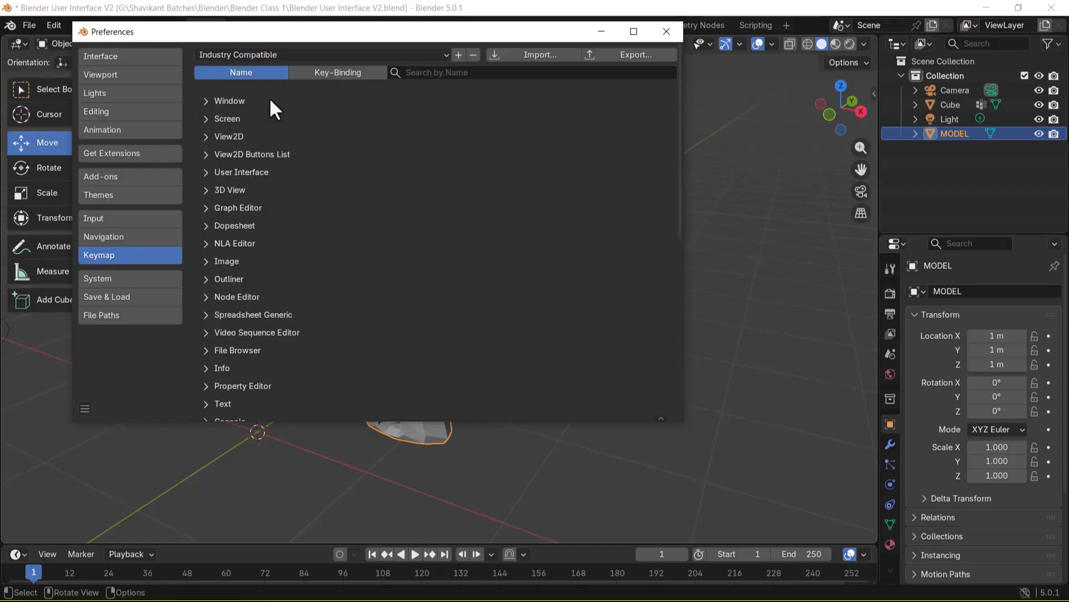
left_click(84, 409)
left_click(140, 362)
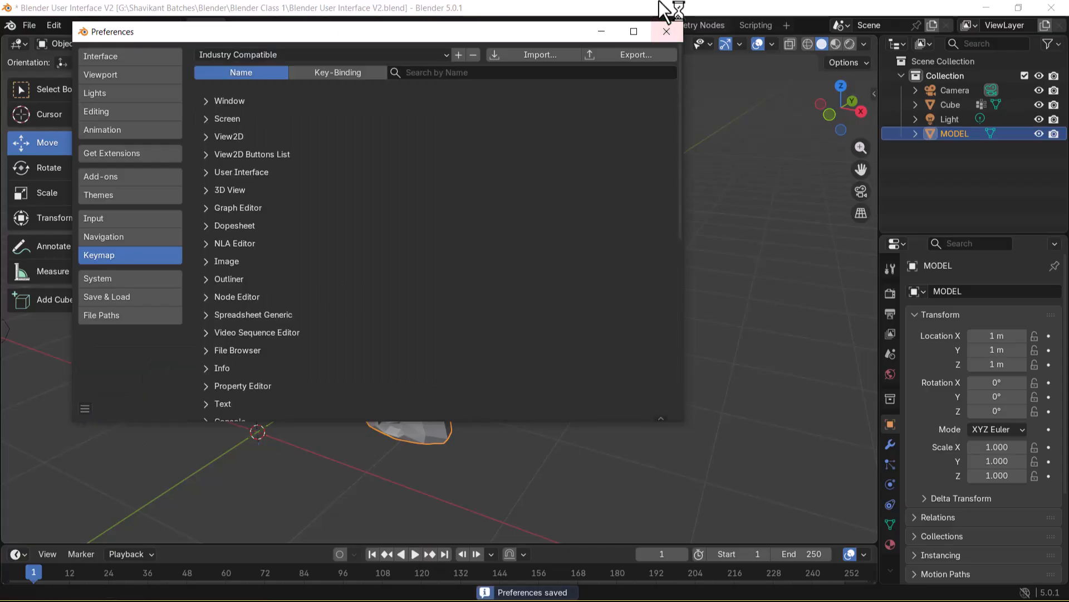
left_click(596, 31)
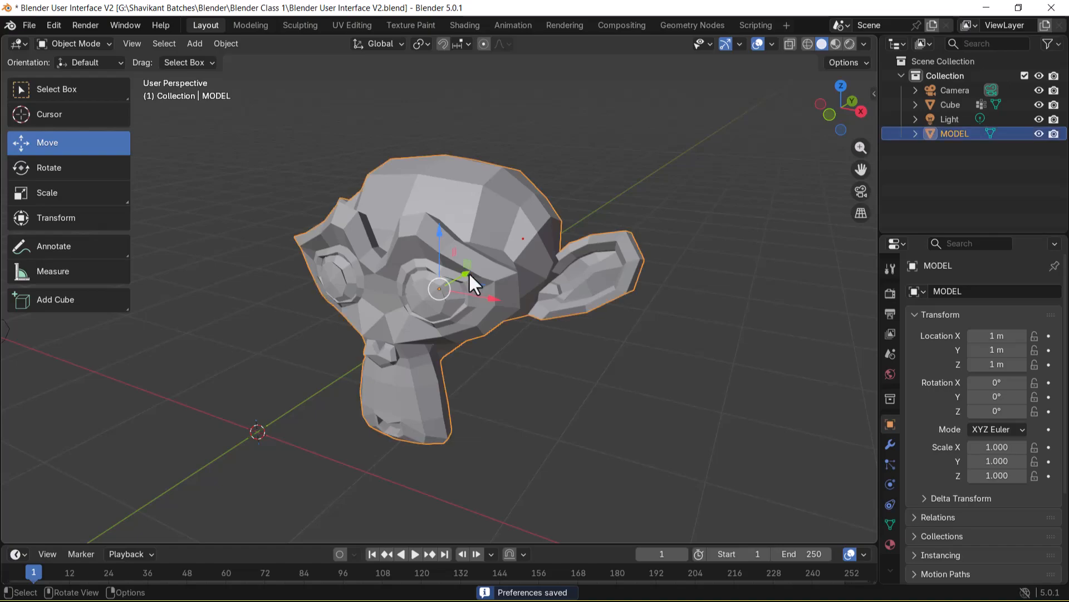
Step: Cycle the active viewport tool repeatedly between Rotate, Scale and Move with MODEL selected, ending on Scale
scroll(499, 288, "down", 8)
scroll(499, 289, "up", 4)
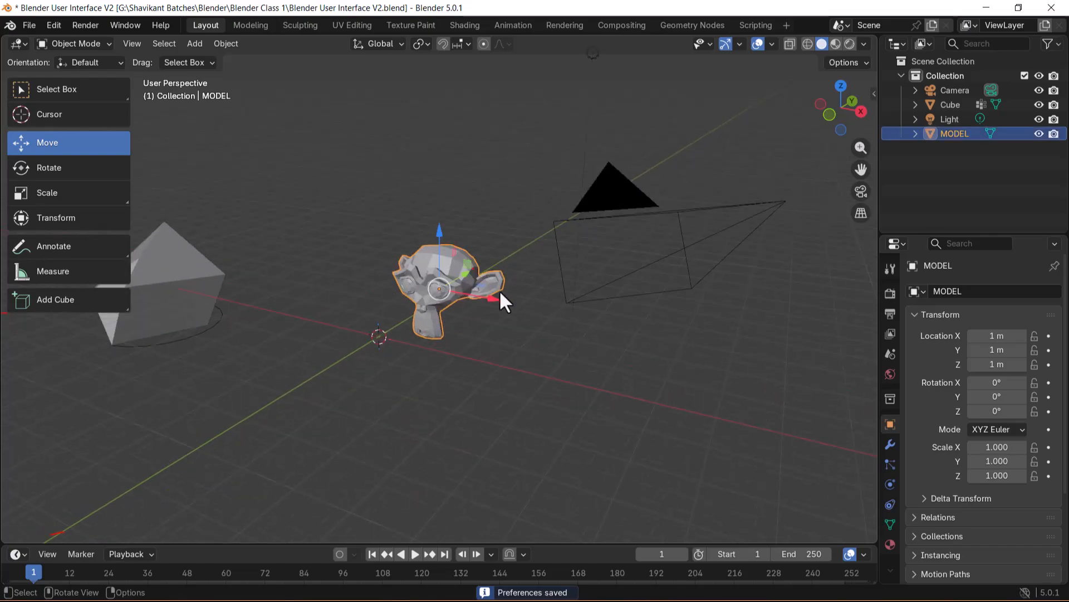
key("r")
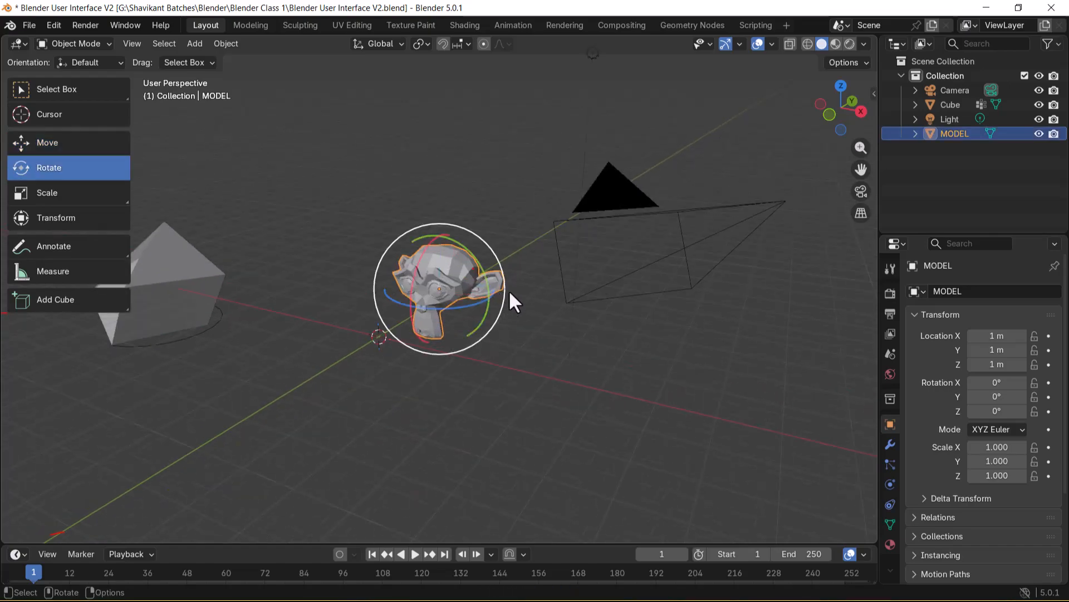
key("s")
key("g")
key("s")
key("r")
key("g")
key("r")
key("s")
key("r")
key("s")
key("r")
key("s")
key("r")
key("s")
key("g")
key("r")
key("s")
key("g")
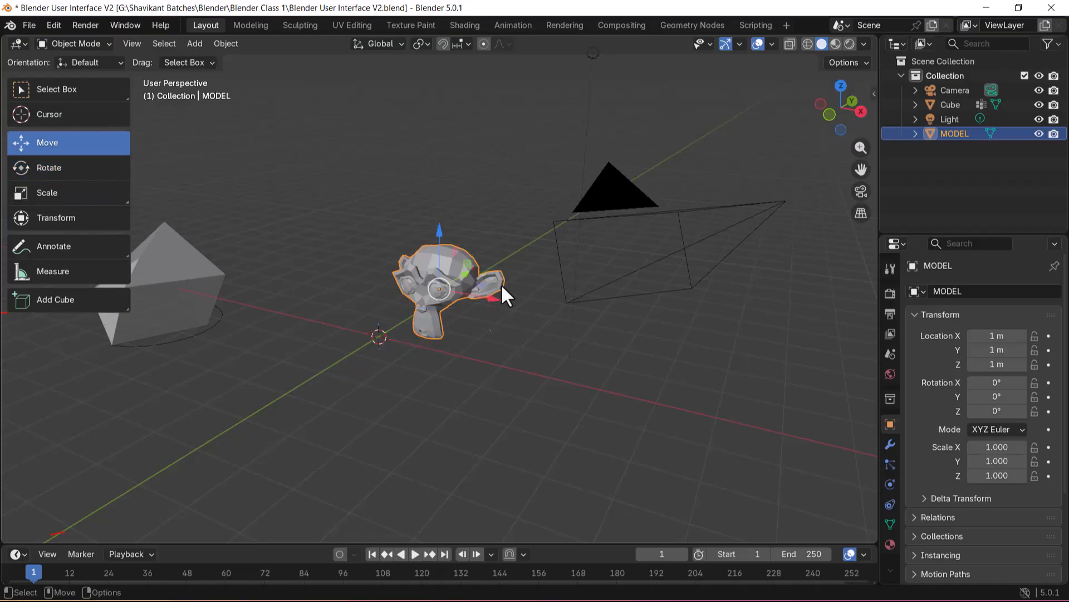
key("s")
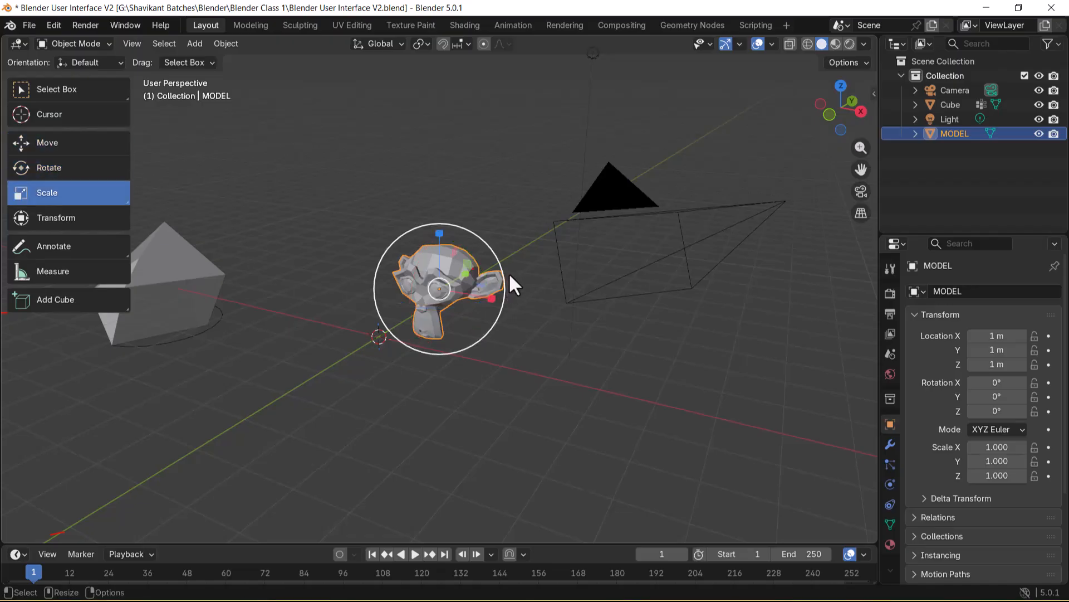
scroll(545, 332, "down", 5)
scroll(544, 326, "up", 5)
scroll(549, 323, "down", 6)
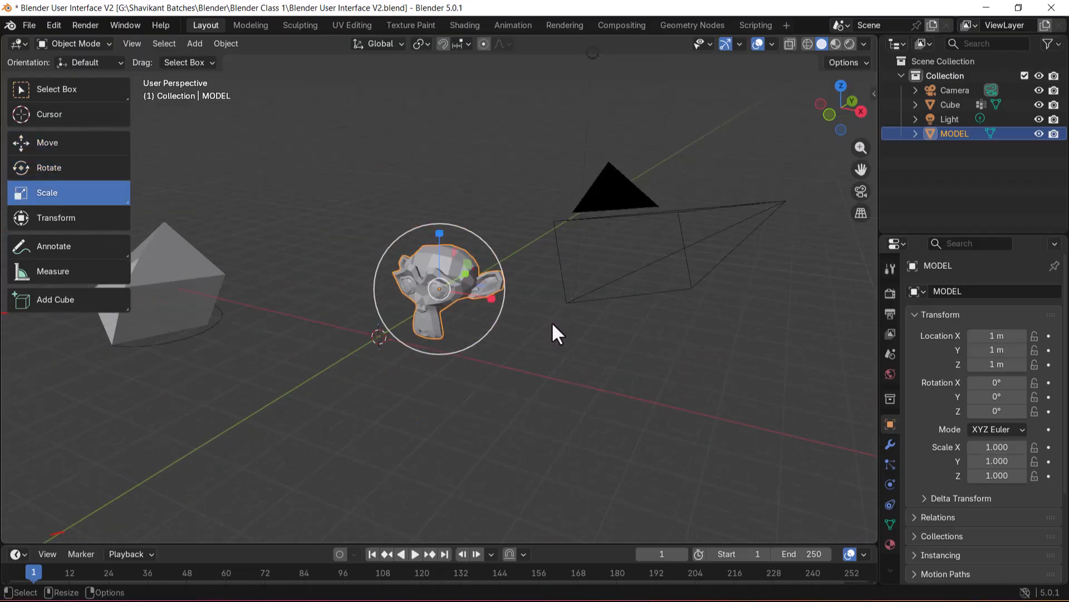
scroll(573, 320, "up", 5)
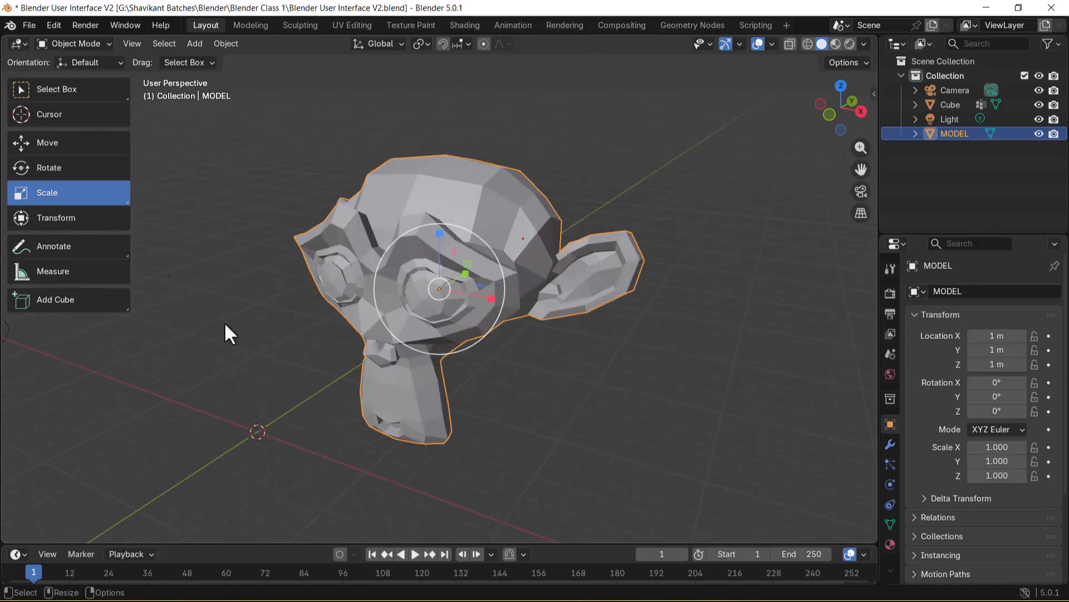
scroll(471, 262, "down", 5)
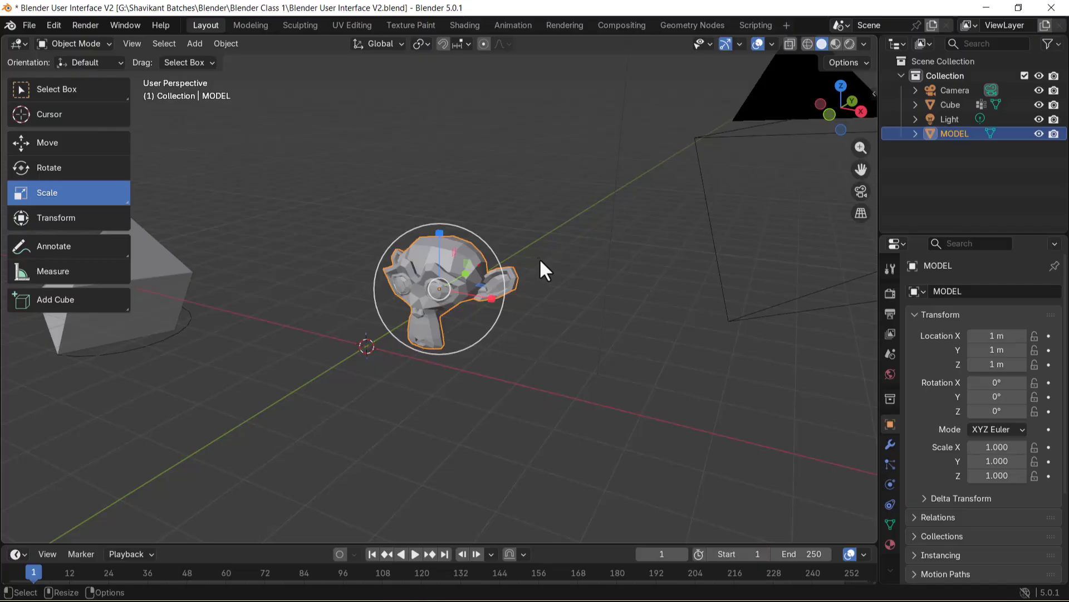
Step: Set the keymap preset back to Blender and save the preferences
left_click(54, 23)
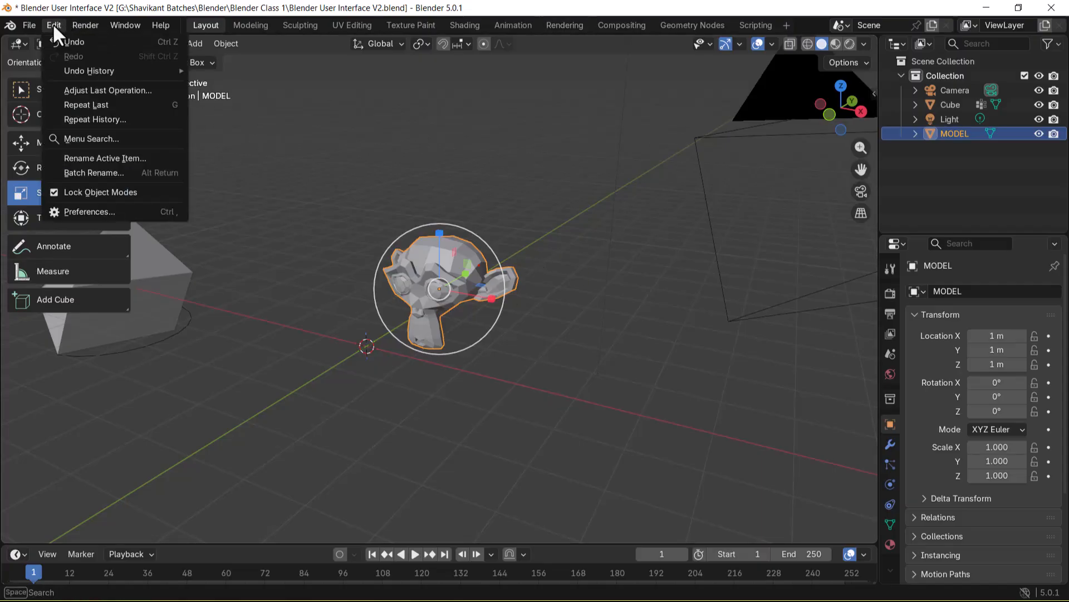
left_click(76, 210)
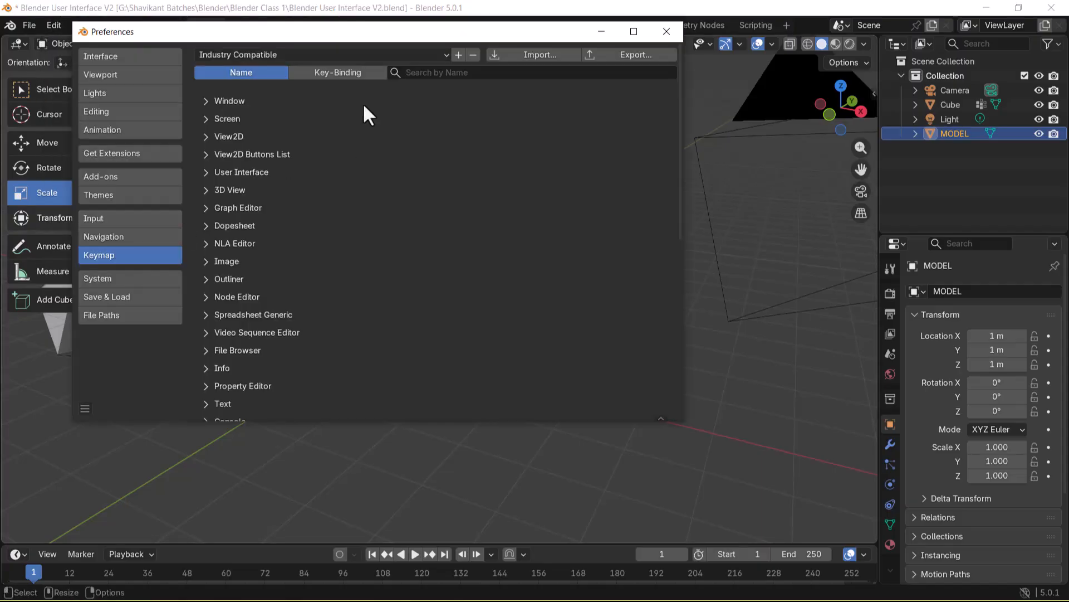
left_click(345, 56)
left_click(311, 72)
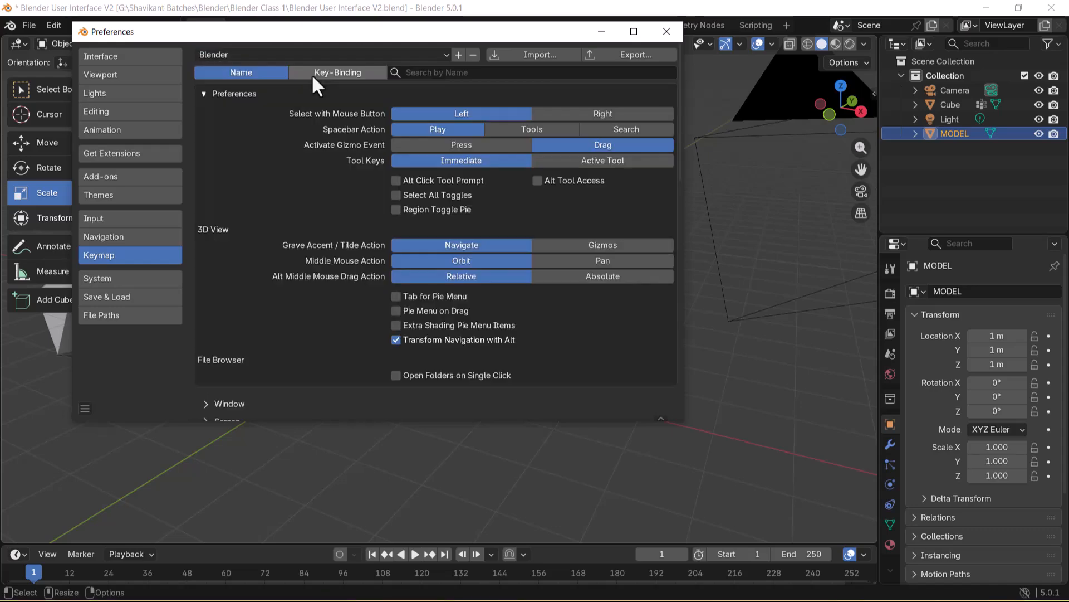
left_click(85, 408)
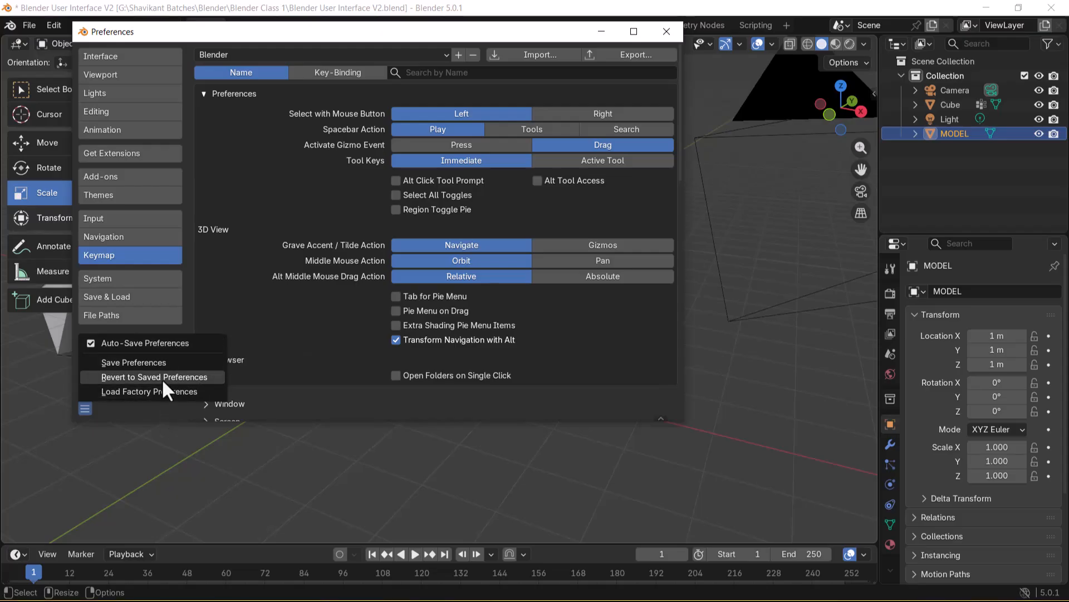
left_click(166, 362)
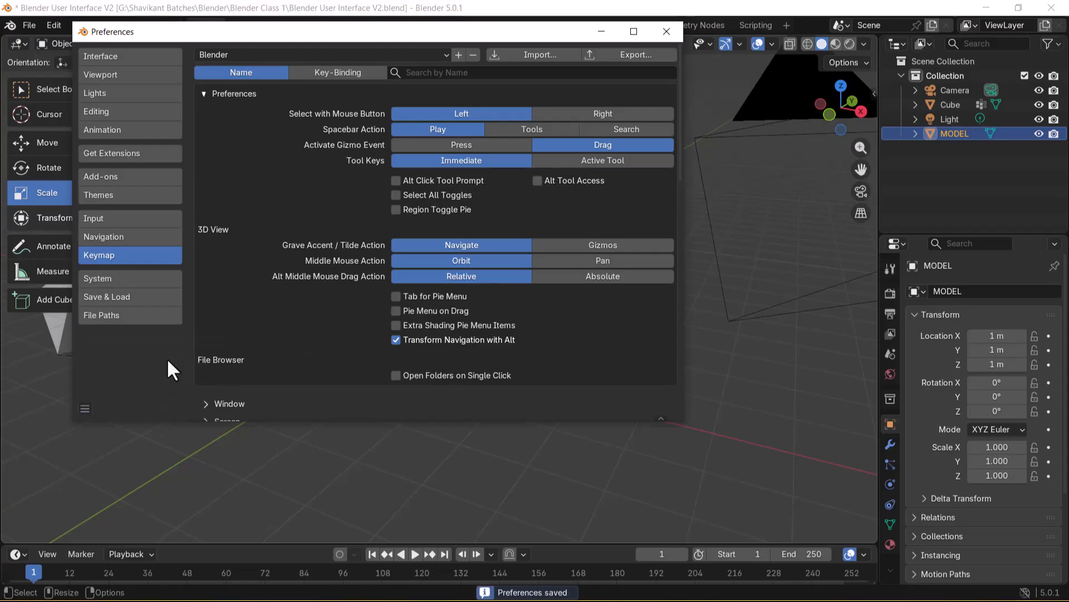
left_click(666, 31)
left_click(480, 362)
left_click(453, 281)
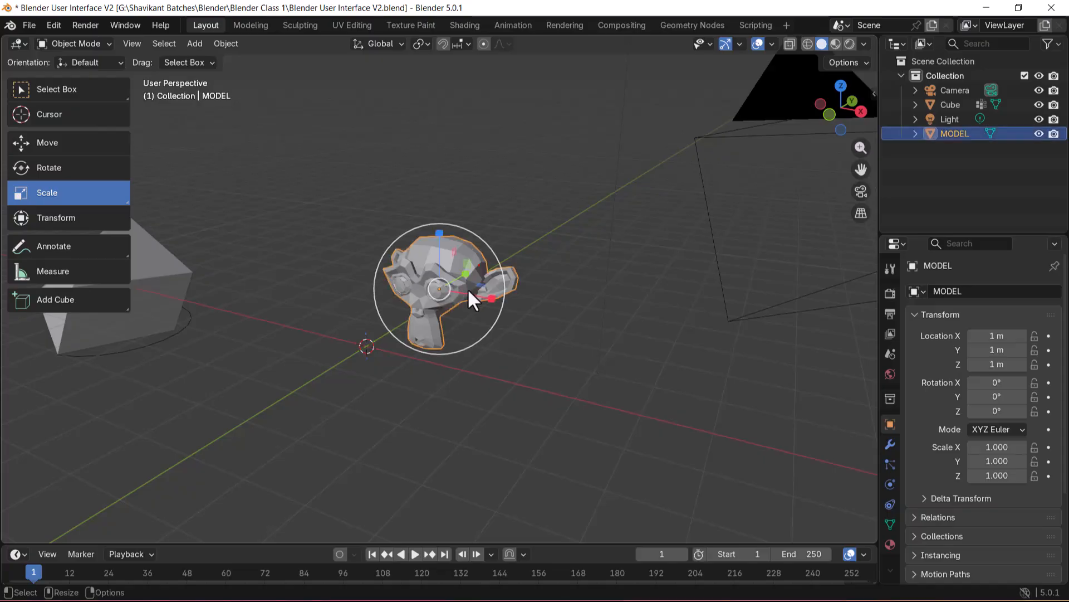
Step: Activate Select Box and trackball-rotate the monkey head slightly, to about -4.4° in X, -1.5° in Y and 2.2° in Z
key("w")
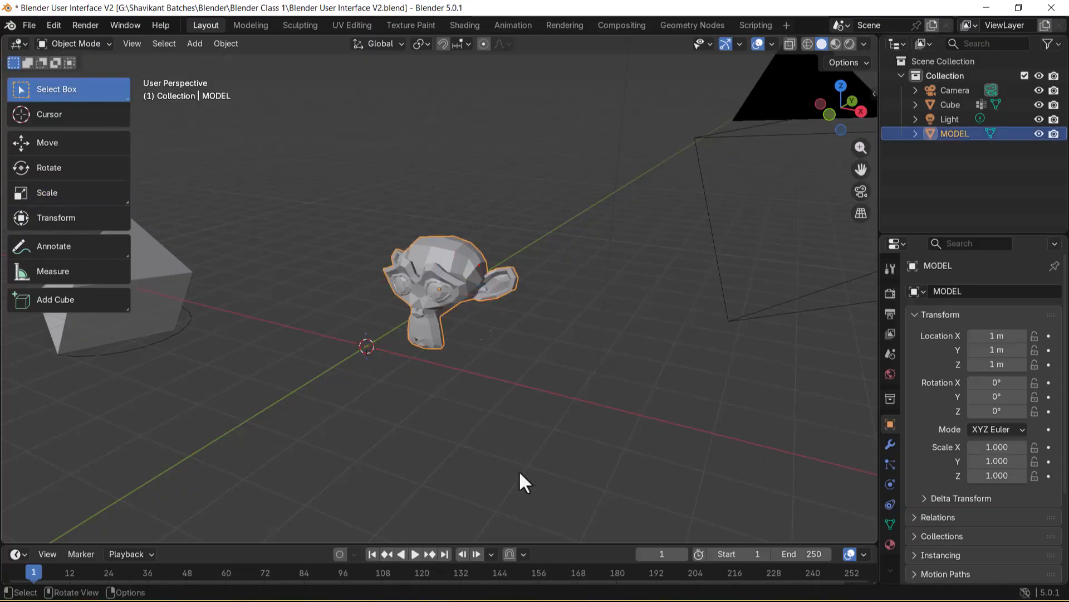
key("r")
key("r")
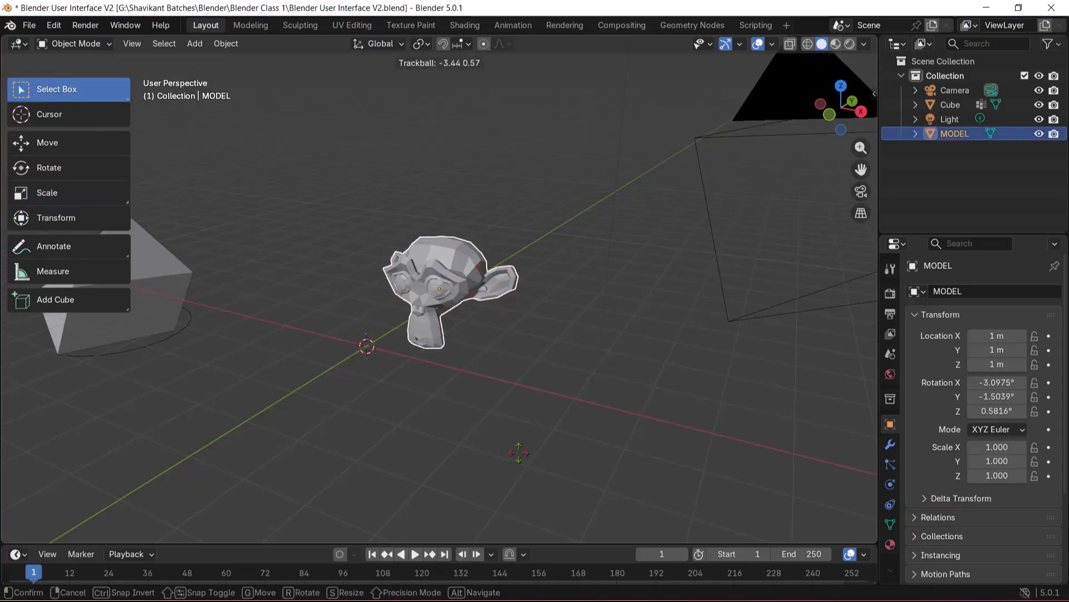
left_click(519, 450)
key("w")
key("w")
key("w")
key("w")
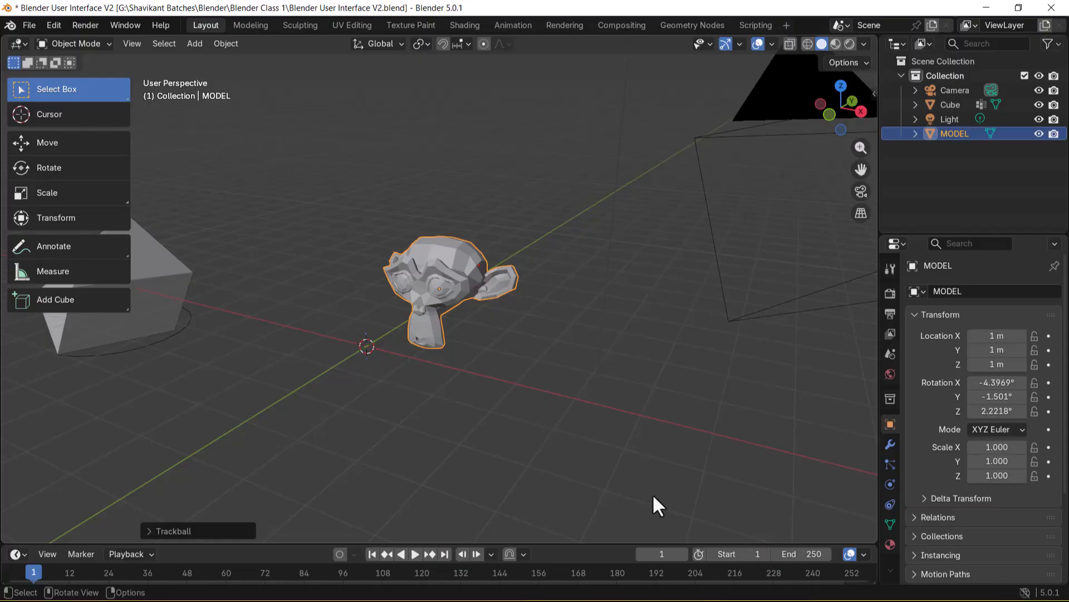
Step: Frame the monkey head and examine it from above, from below and at different distances
key("KP_Decimal")
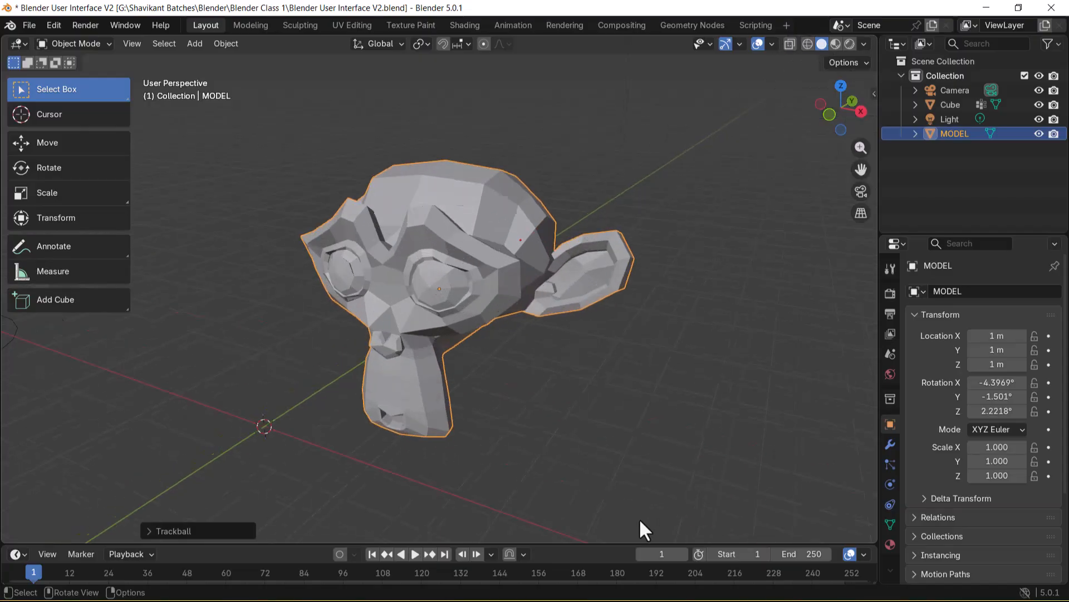
middle_click_drag(498, 391, 496, 423)
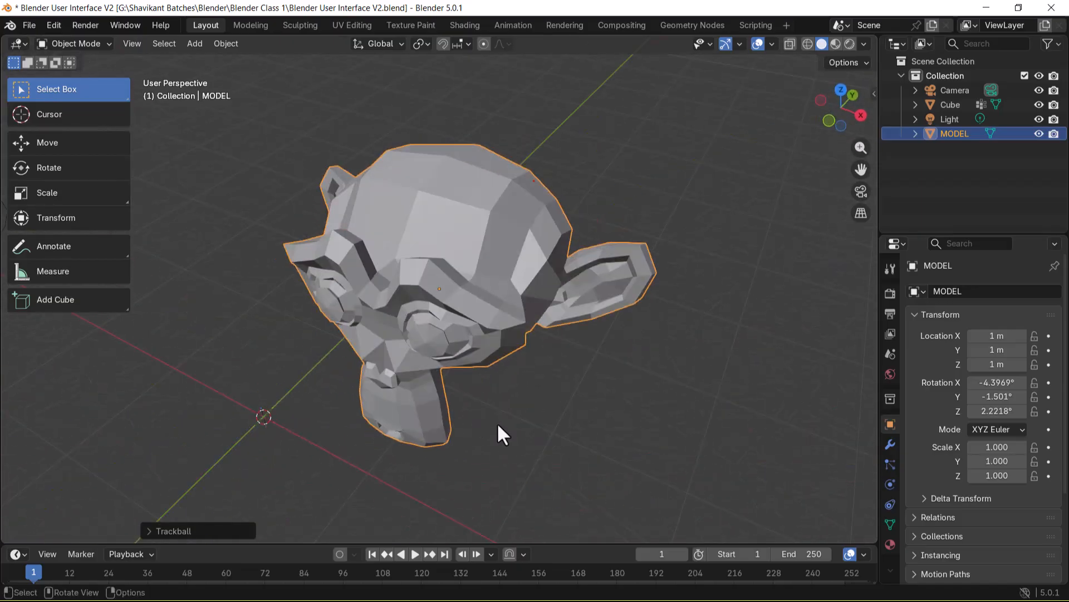
scroll(503, 402, "down", 5)
scroll(505, 401, "up", 1)
scroll(506, 396, "down", 1)
scroll(510, 393, "up", 3)
scroll(512, 394, "down", 4)
scroll(516, 396, "up", 3)
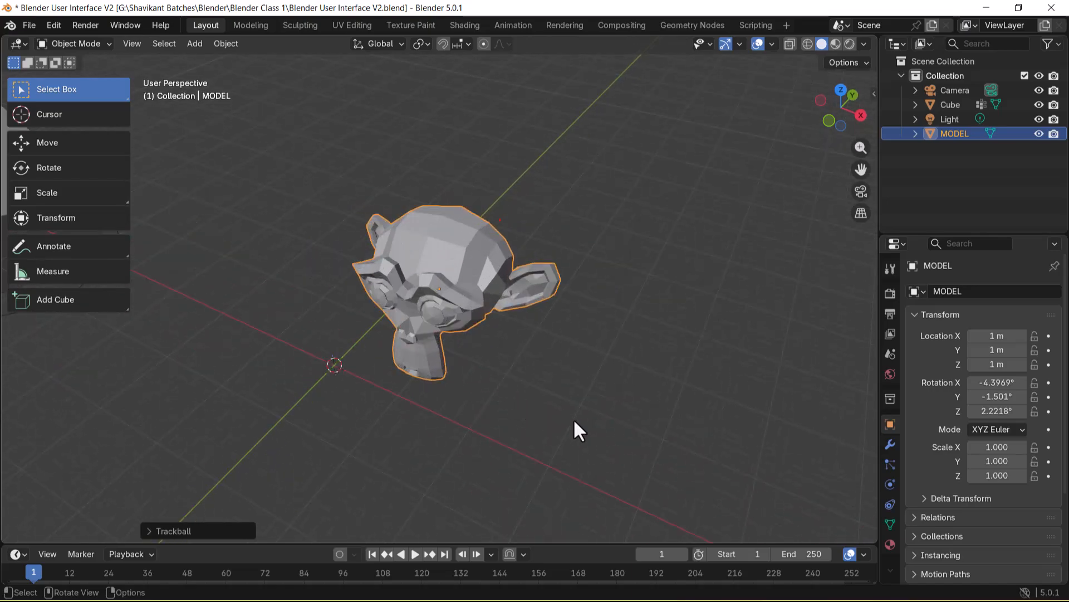
middle_click_drag(561, 412, 520, 353)
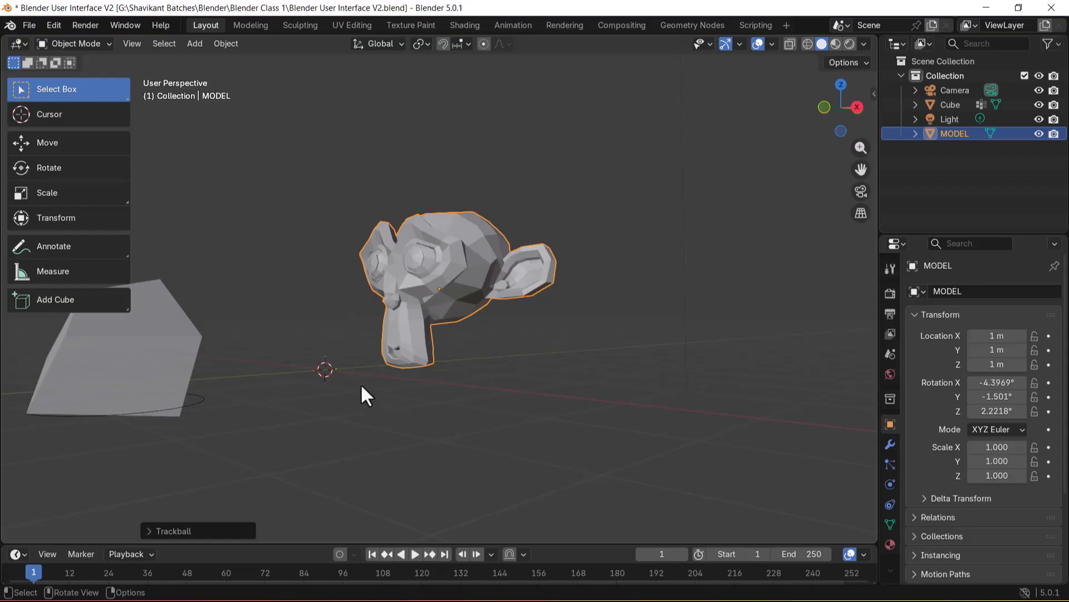
Step: Deselect the monkey head, reselect MODEL through the Outliner and review its object context options
left_click(557, 454)
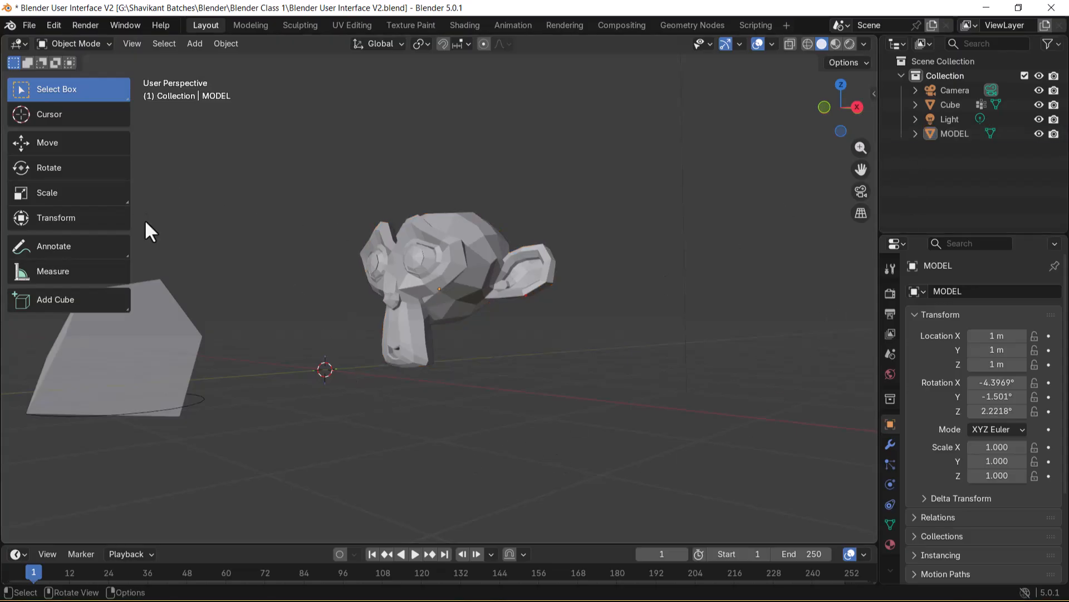
left_click(946, 134)
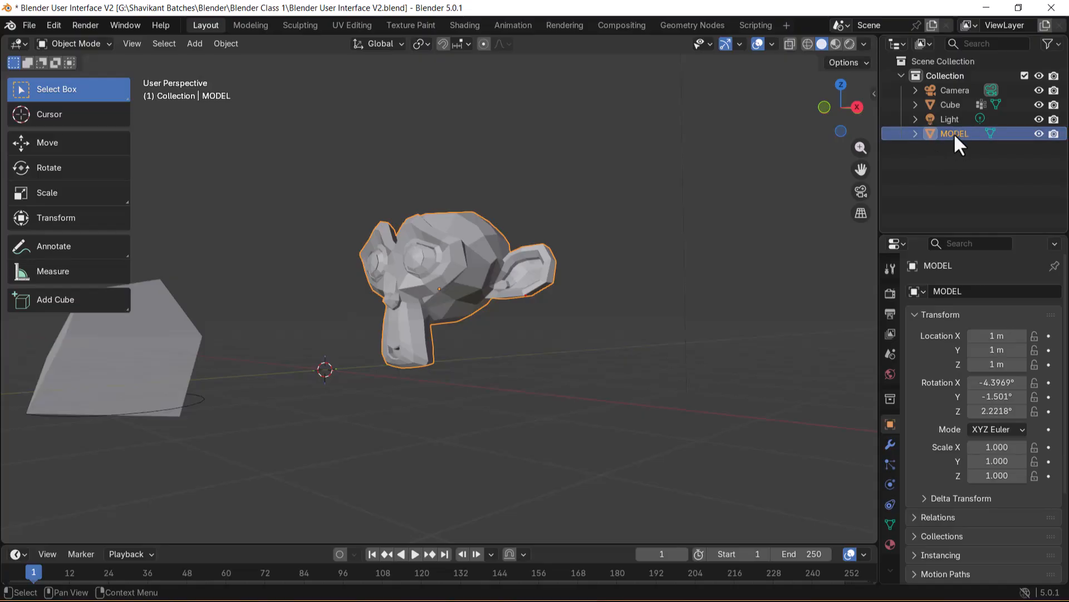
right_click(959, 130)
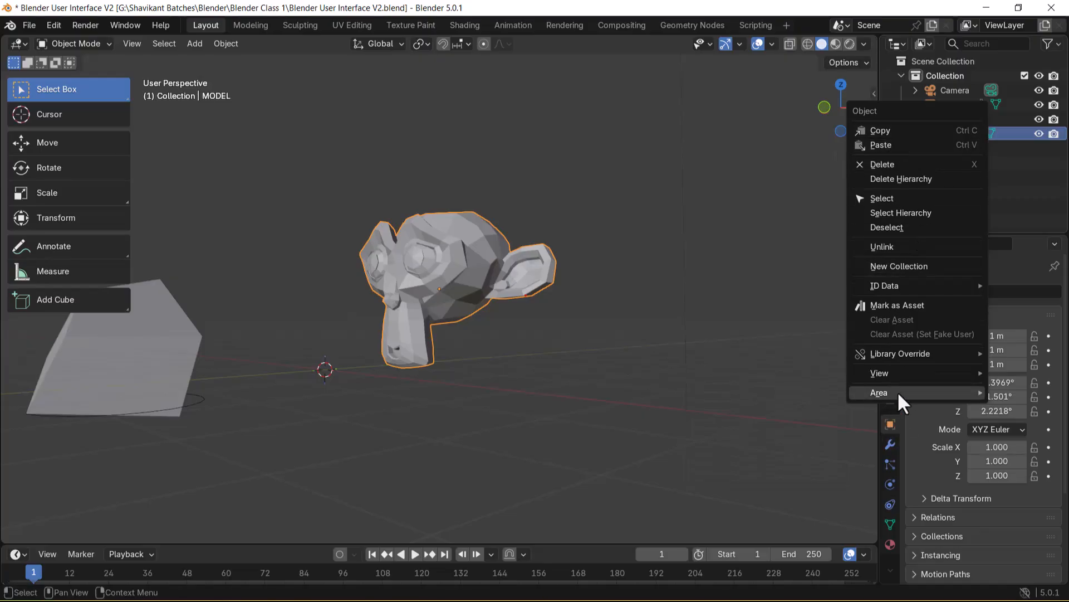
mouse_move(897, 391)
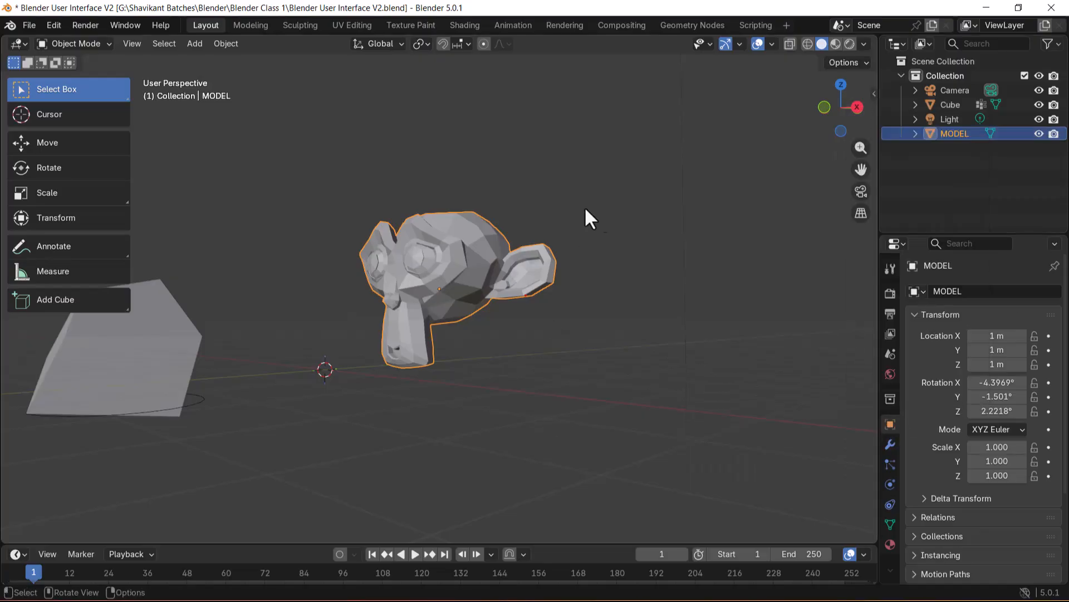
Step: Rename the MODEL object to XYZ in the Outliner
double_click(958, 133)
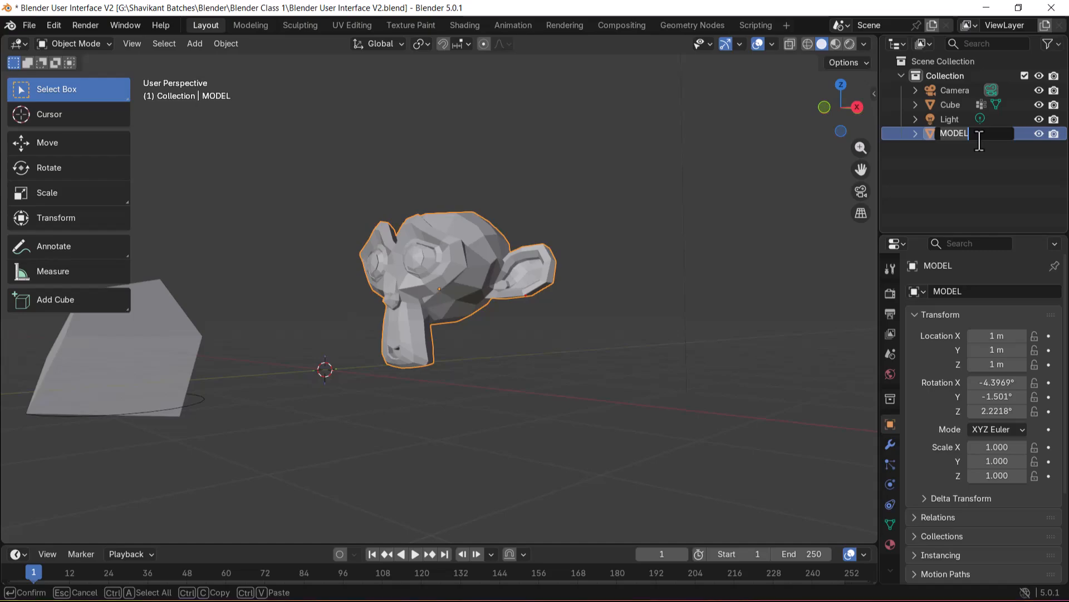
key("BackSpace")
key("BackSpace")
key("BackSpace")
key("BackSpace")
key("BackSpace")
type("XYZ")
key("Return")
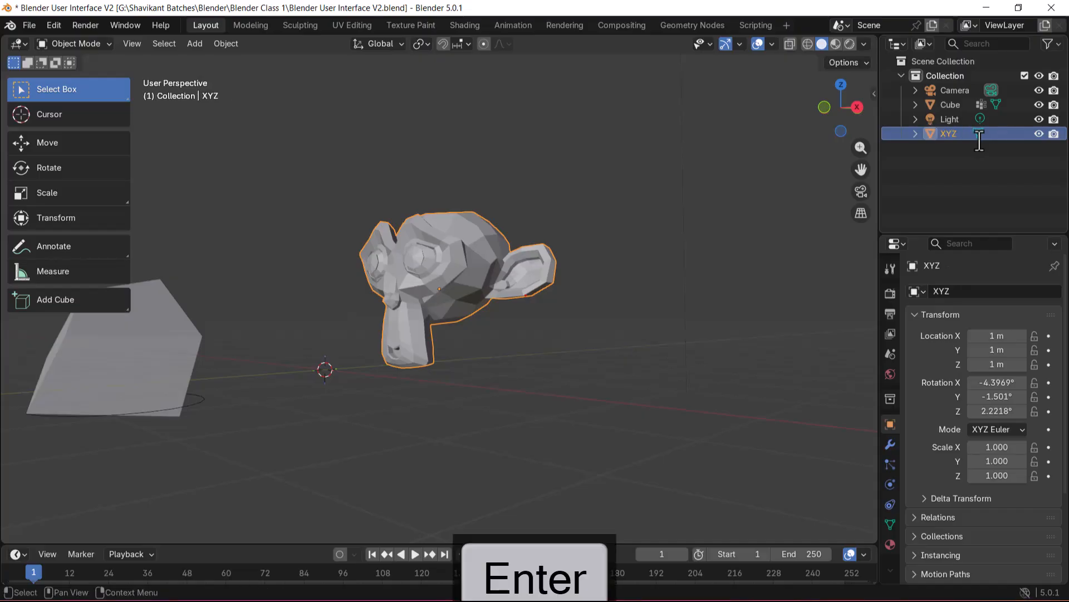
Step: Copy and paste the XYZ object, and move the copy along the Y axis away from the original
right_click(944, 130)
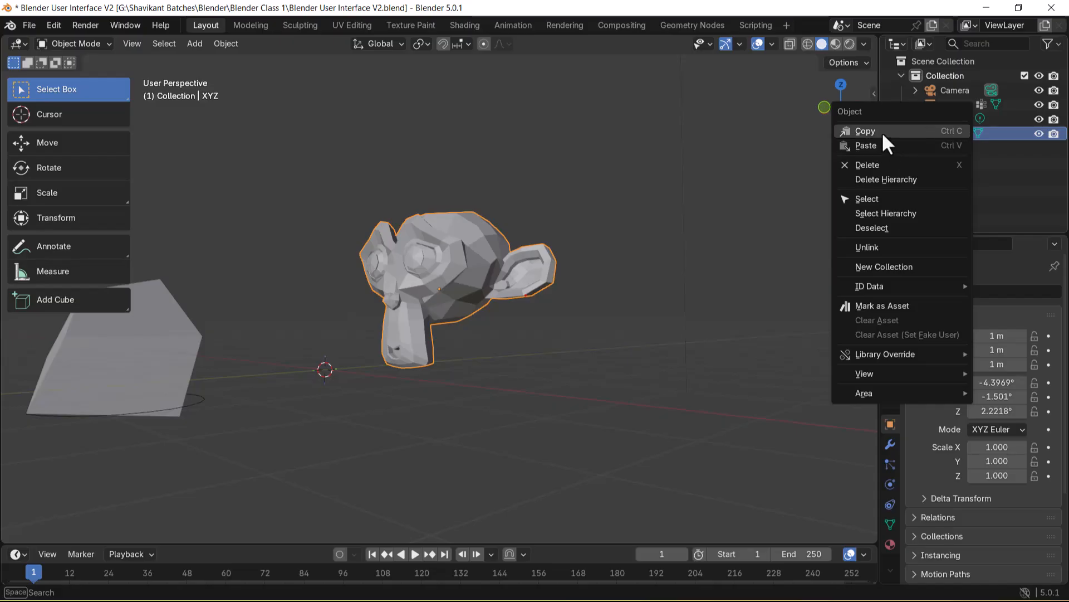
left_click(885, 131)
right_click(944, 134)
left_click(897, 148)
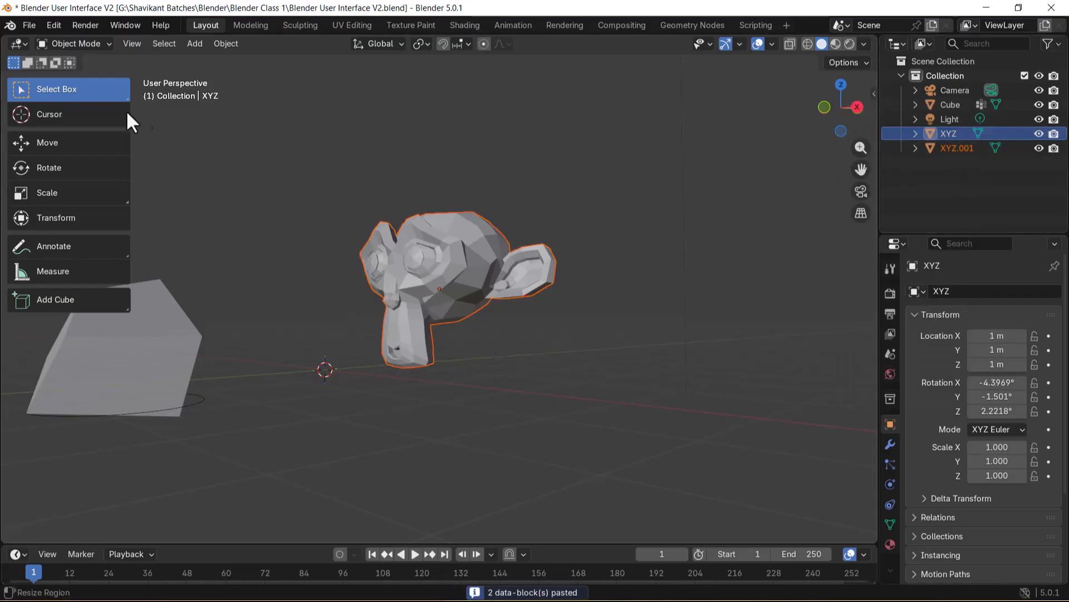
left_click(54, 146)
left_click_drag(484, 291, 679, 296)
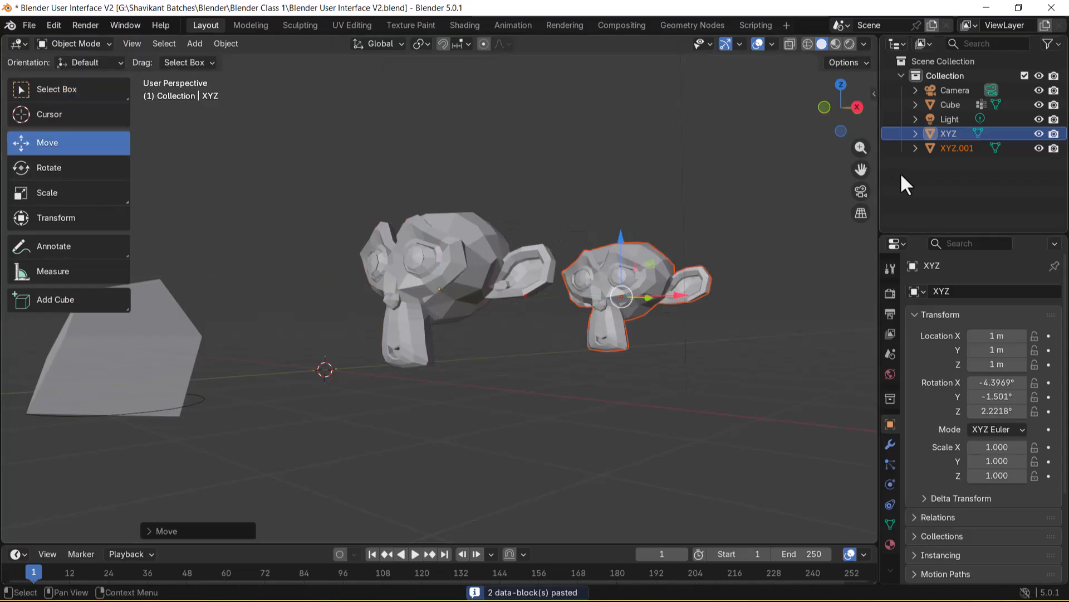
Step: Delete the duplicate monkey head XYZ.001 through the Outliner
right_click(945, 143)
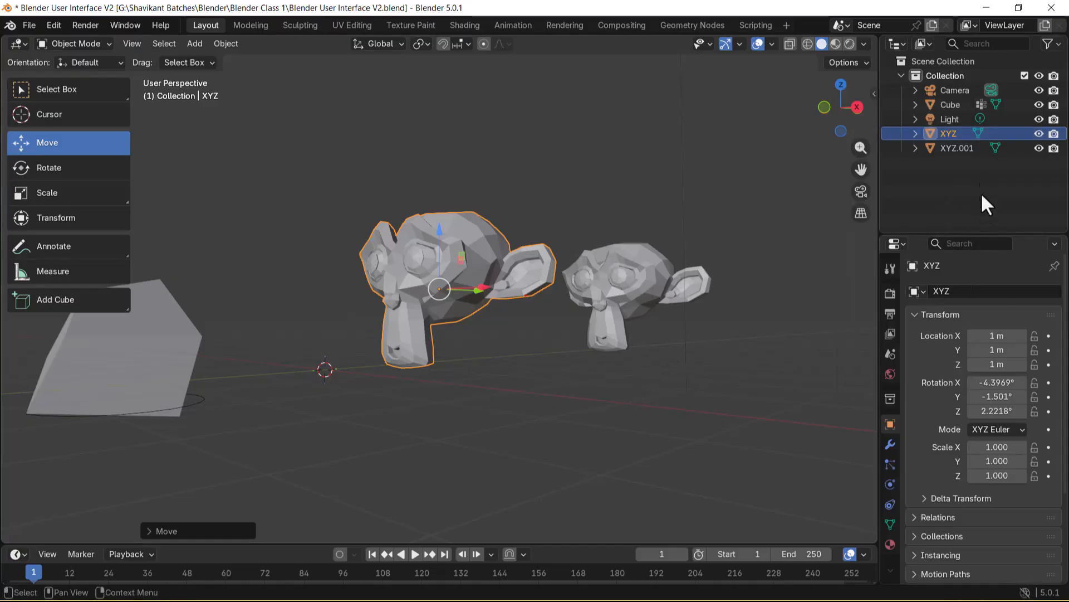
right_click(951, 143)
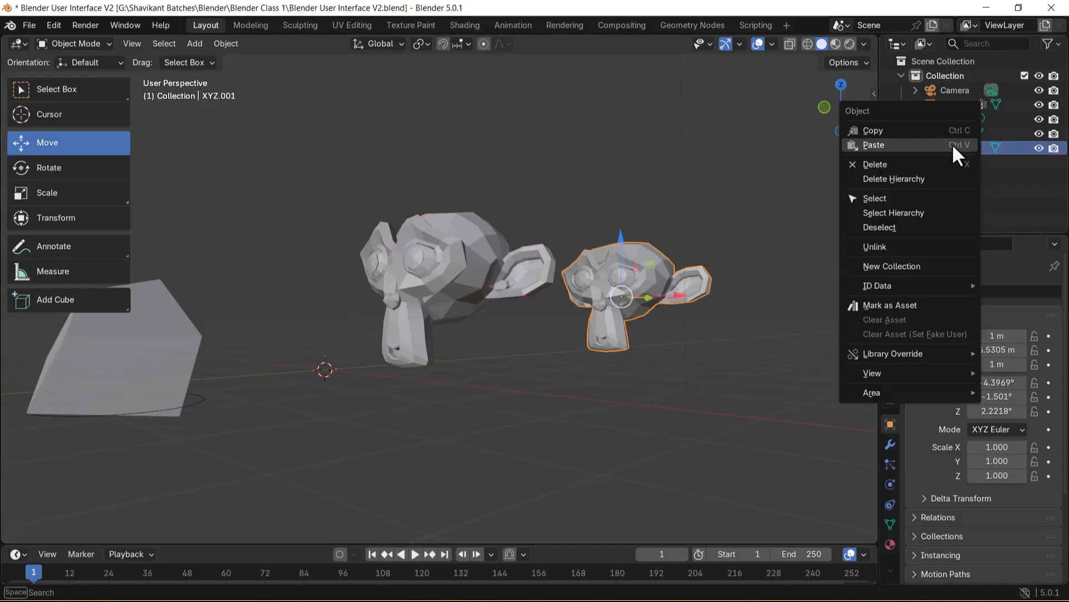
left_click(908, 165)
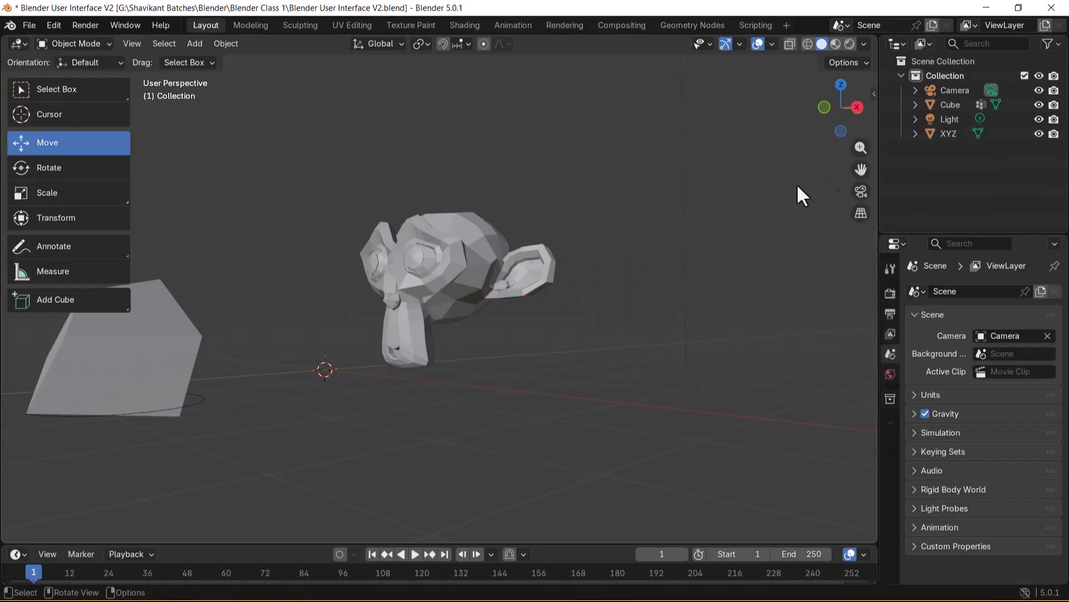
Step: Select XYZ in the Outliner and review its object context options, including Library Override, and view the monkey head from its front
left_click(957, 131)
right_click(956, 131)
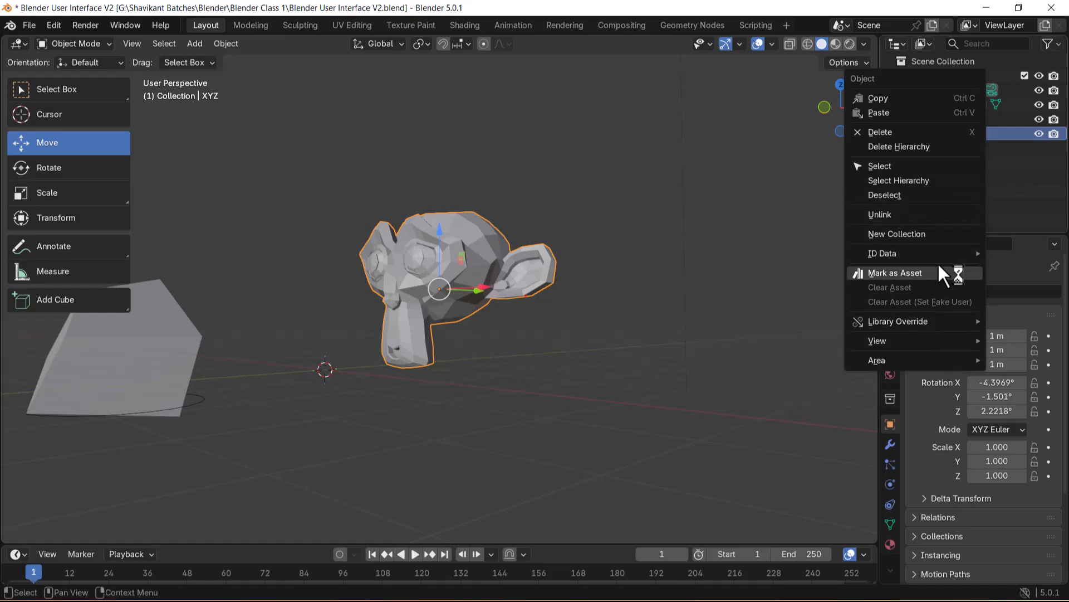
mouse_move(939, 322)
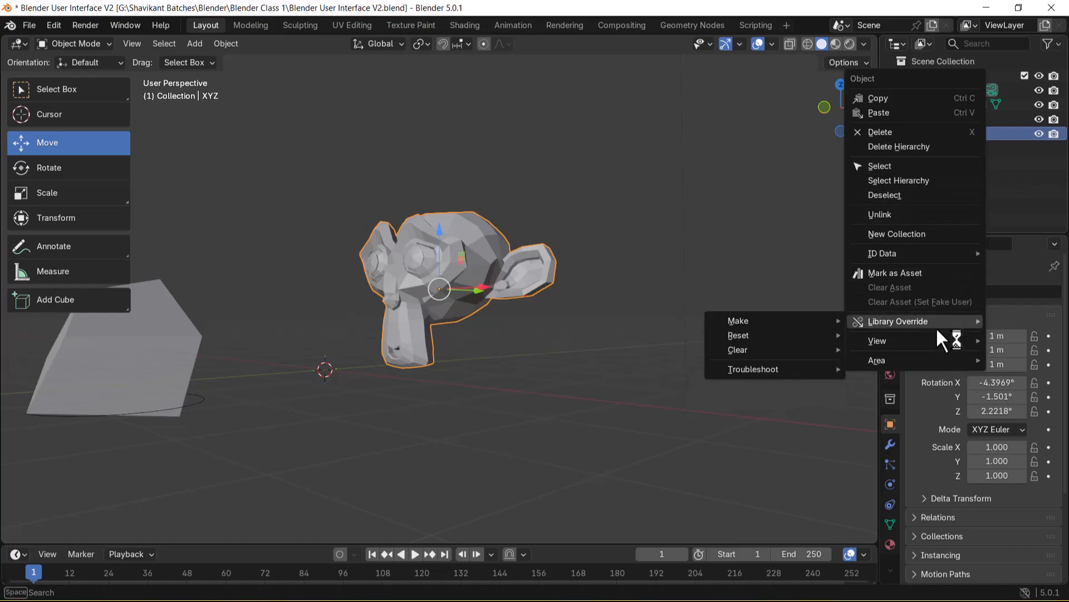
mouse_move(925, 357)
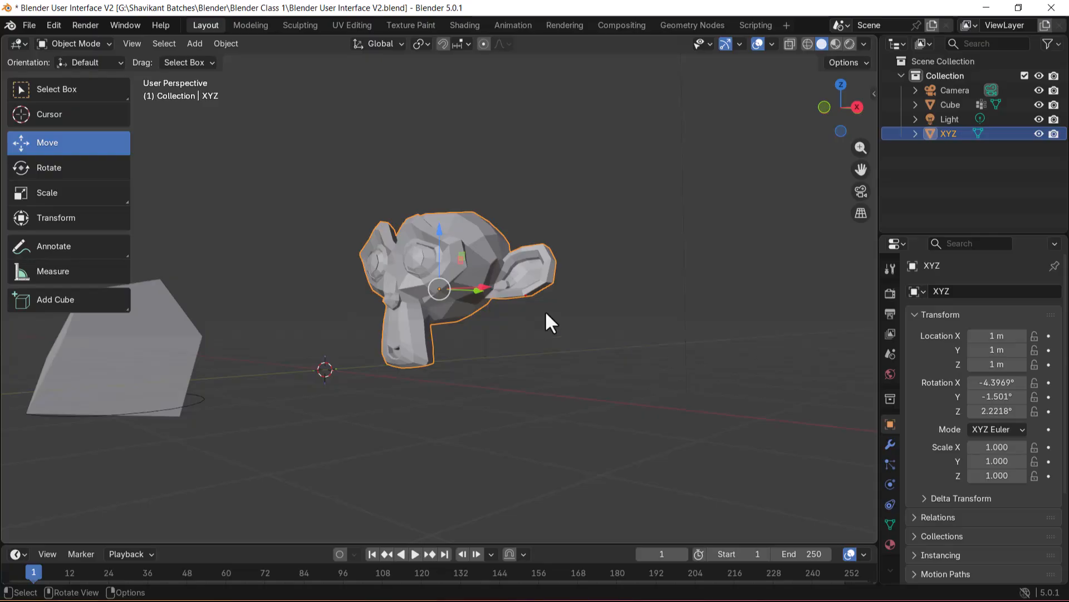
middle_click_drag(526, 328, 513, 366)
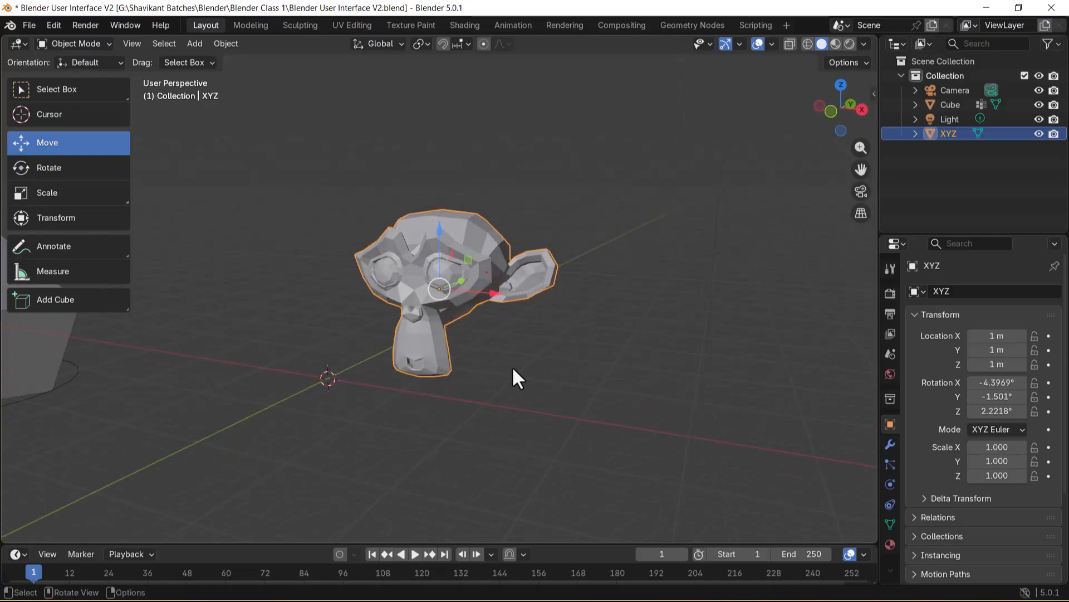
Step: Switch to the Blender.pptx presentation in PowerPoint and start its slide show from the first slide
key("alt+Tab")
left_click(665, 279)
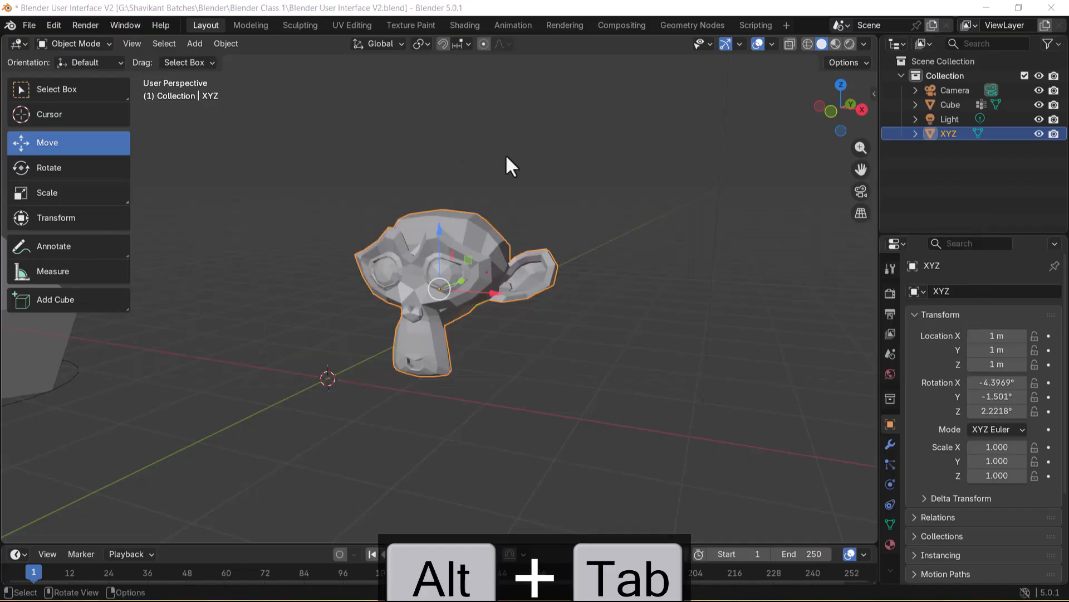
key("alt+Tab")
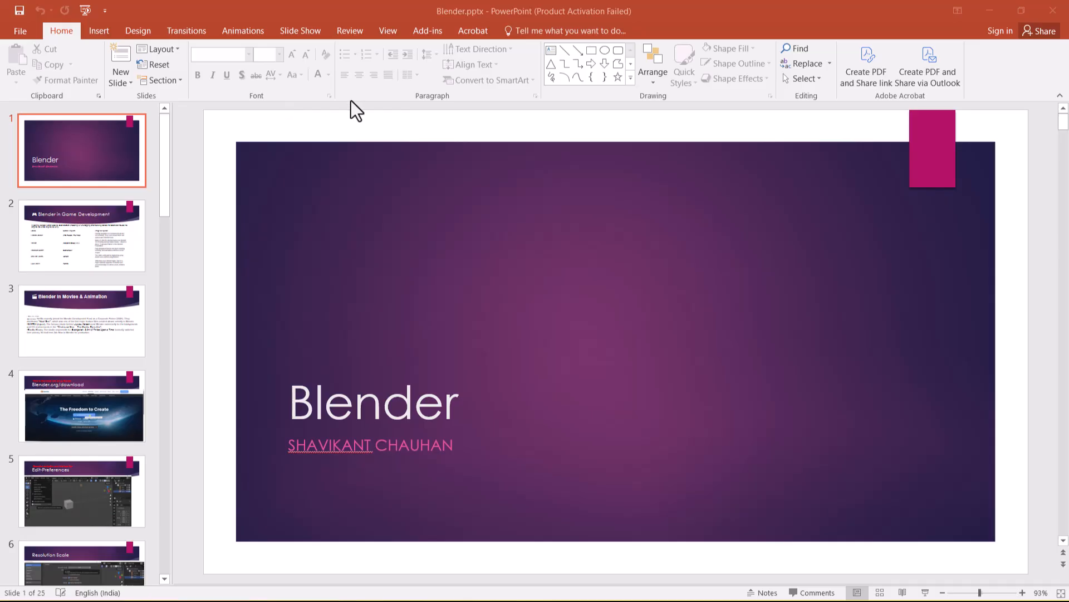
key("F5")
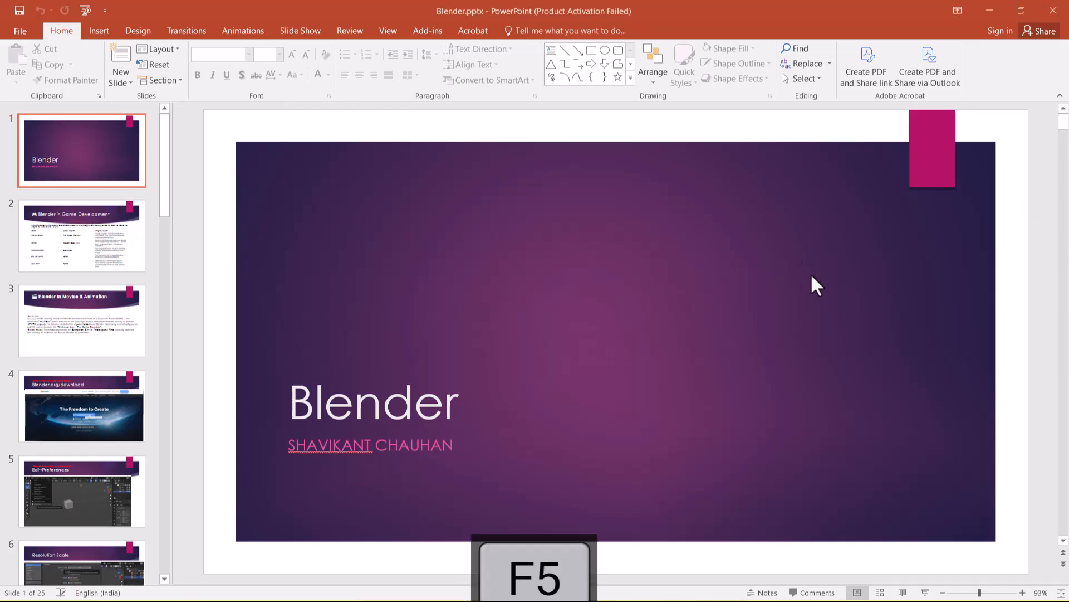
Step: Advance the slide show through the introduction and preferences slides to the Viewport Navigation Shortcut slide
key("Right")
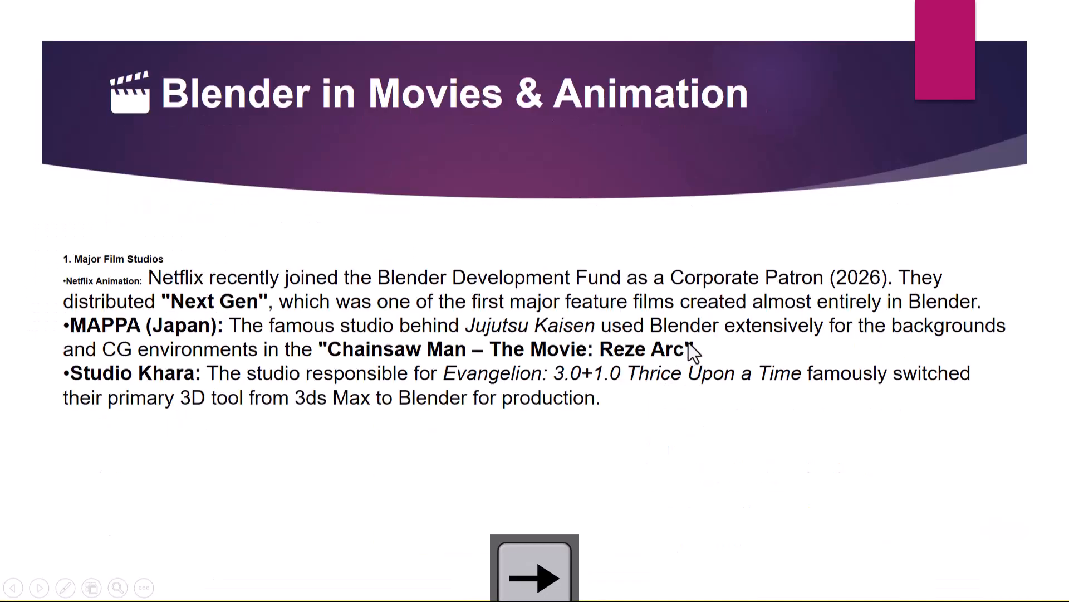
key("Right")
key("Right")
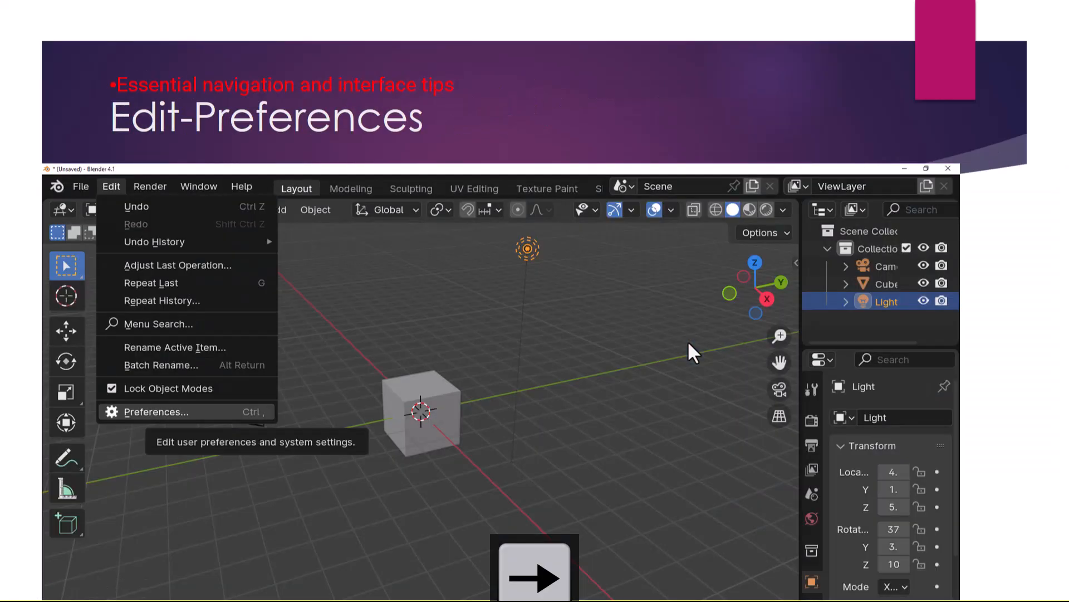
key("Right")
key("Right")
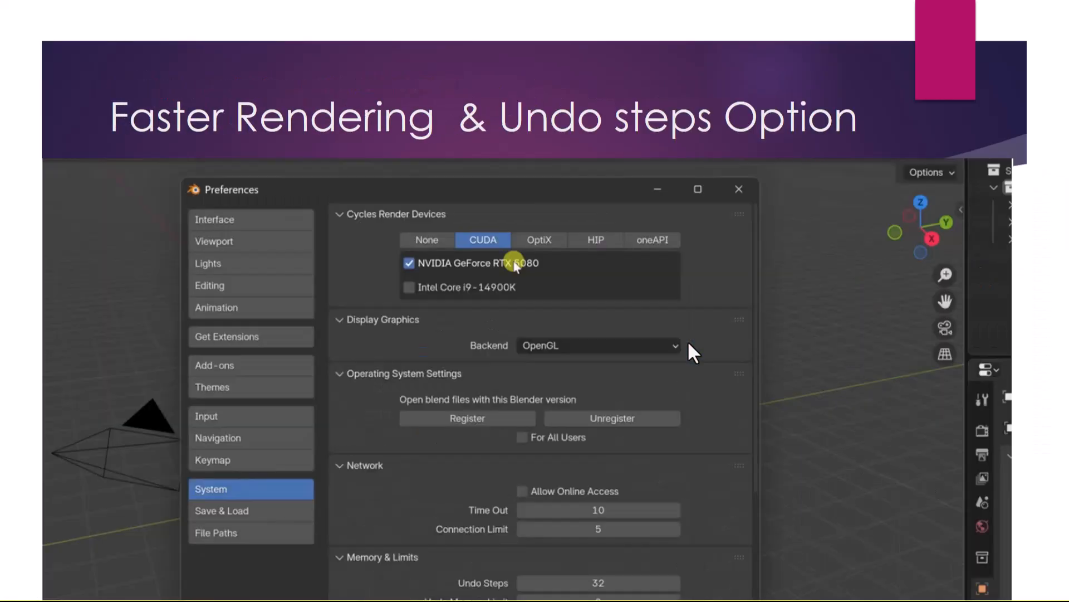
key("Right")
key("Right")
left_click(688, 343)
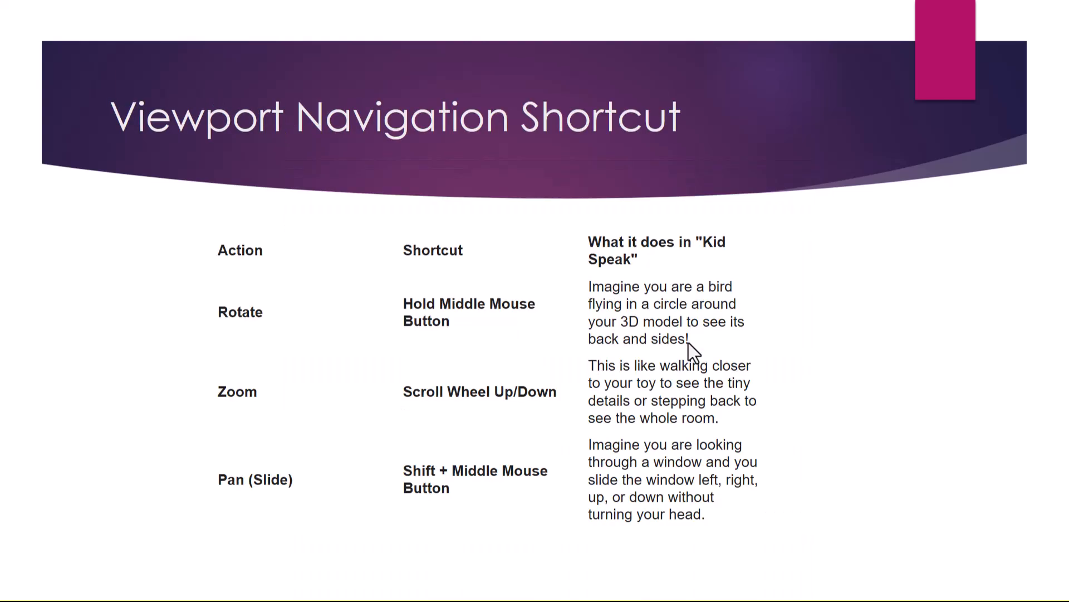
Step: Review the slides on gizmo views, the toolbar, Object Mode, Edit Mode and Outliner renaming, stopping at the Transform slide
left_click(689, 342)
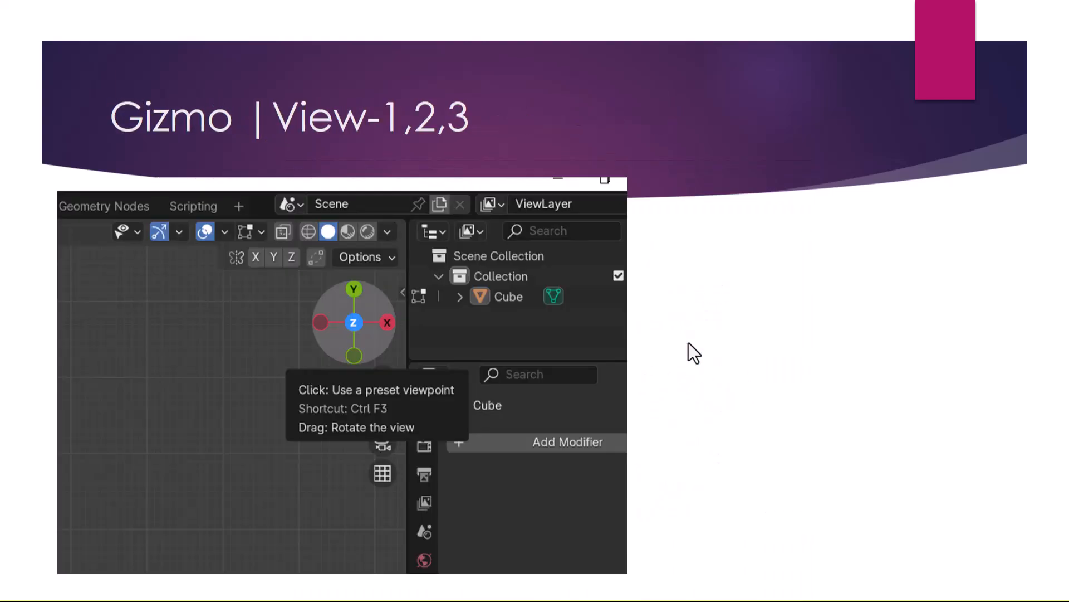
left_click(709, 329)
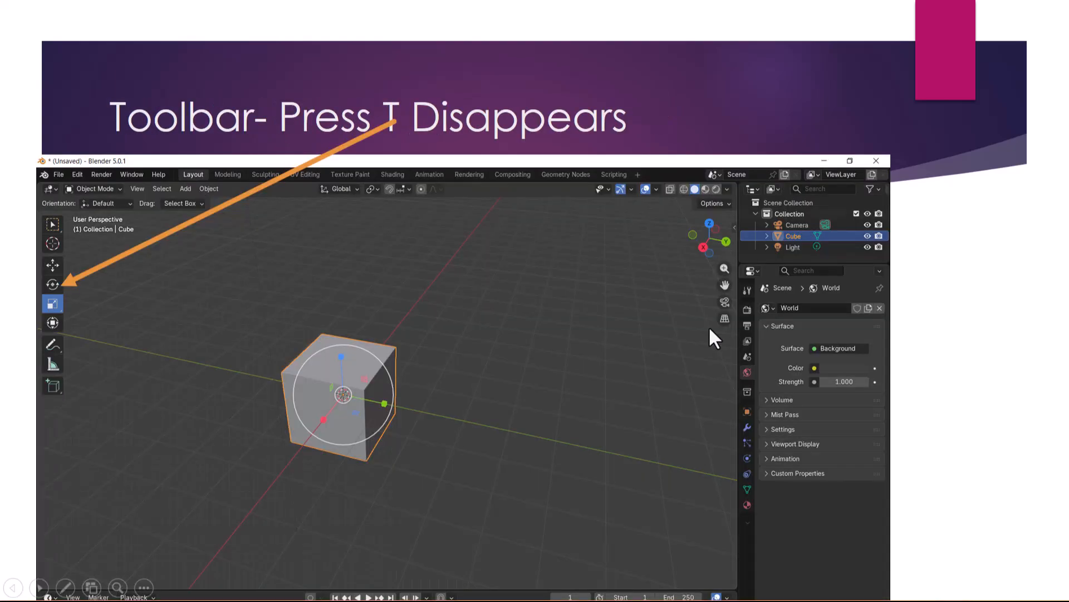
left_click(678, 332)
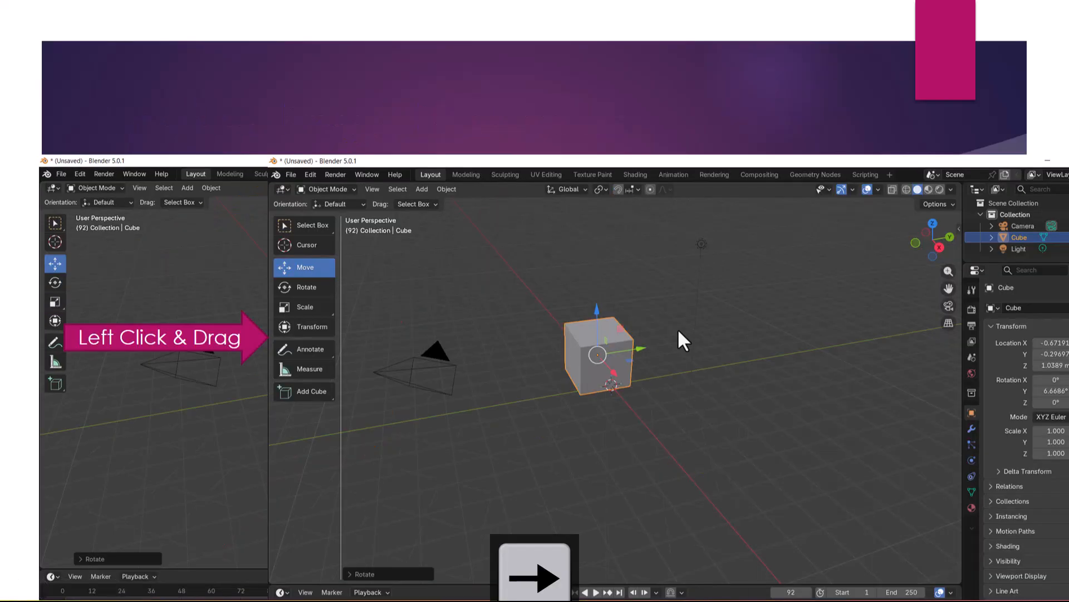
left_click(677, 329)
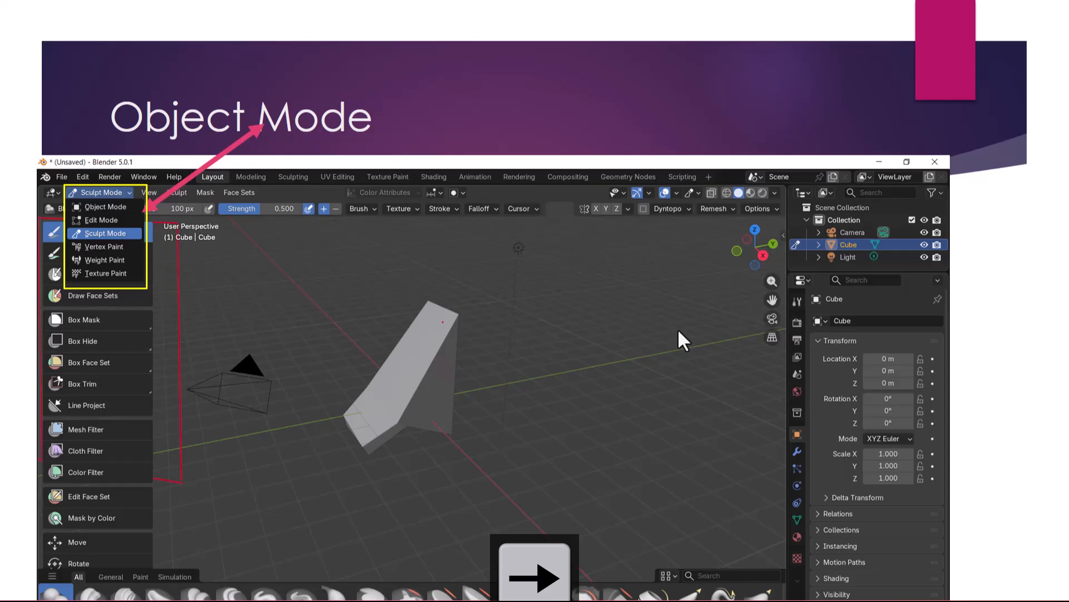
left_click(678, 331)
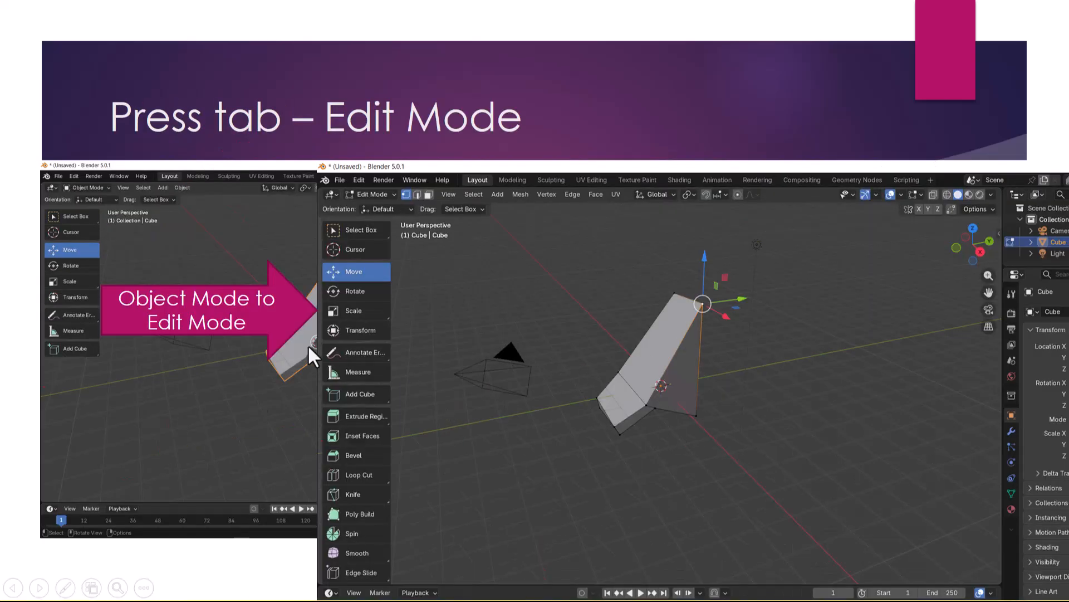
key("Right")
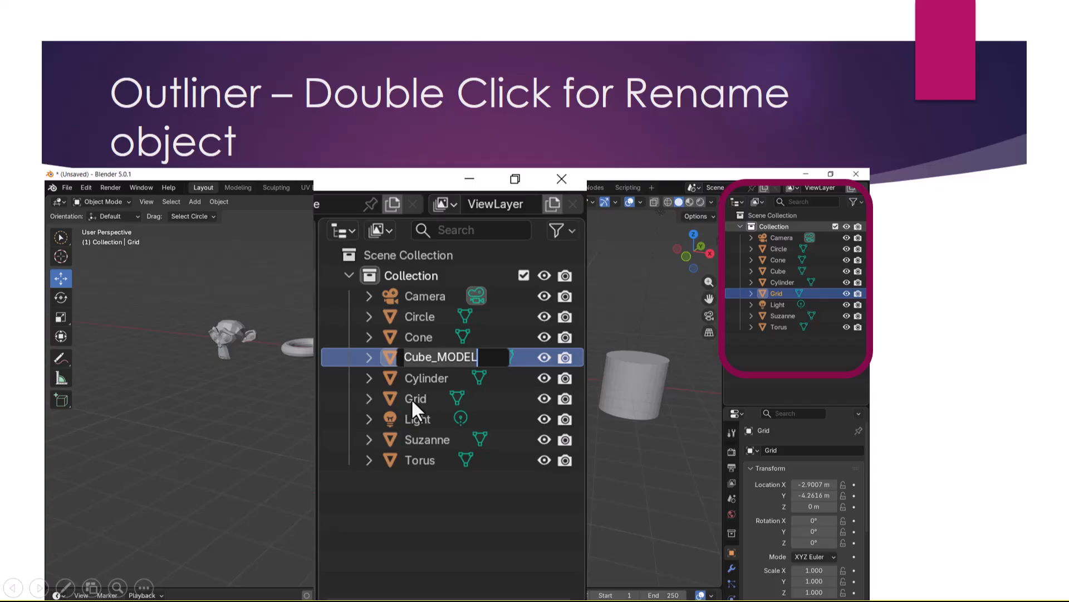
key("Right")
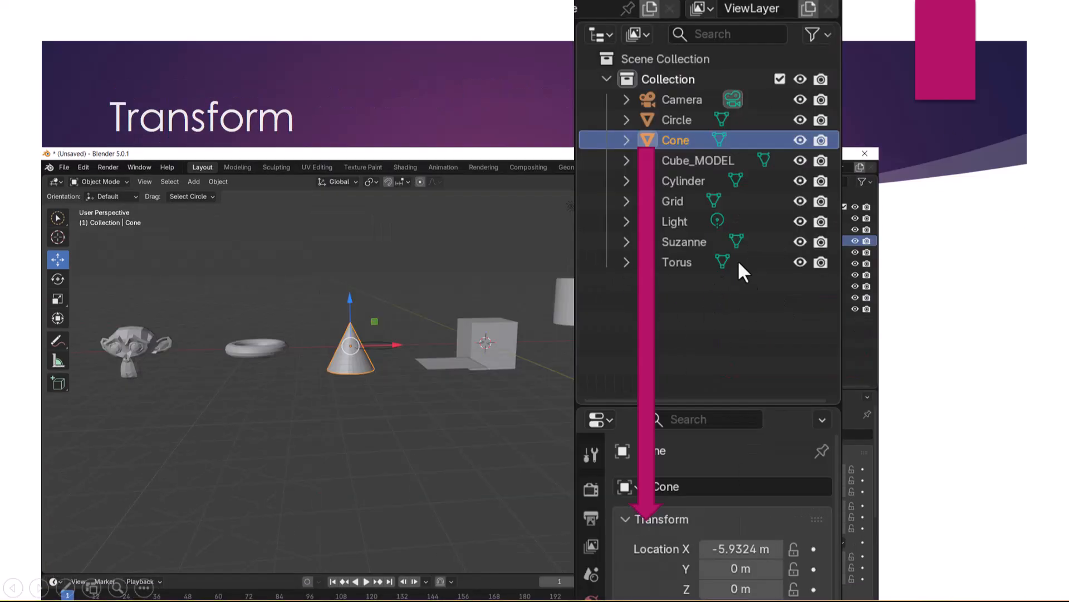
Step: Switch from the slide show back to the Blender User Interface V2 file in Blender
key("alt+Tab")
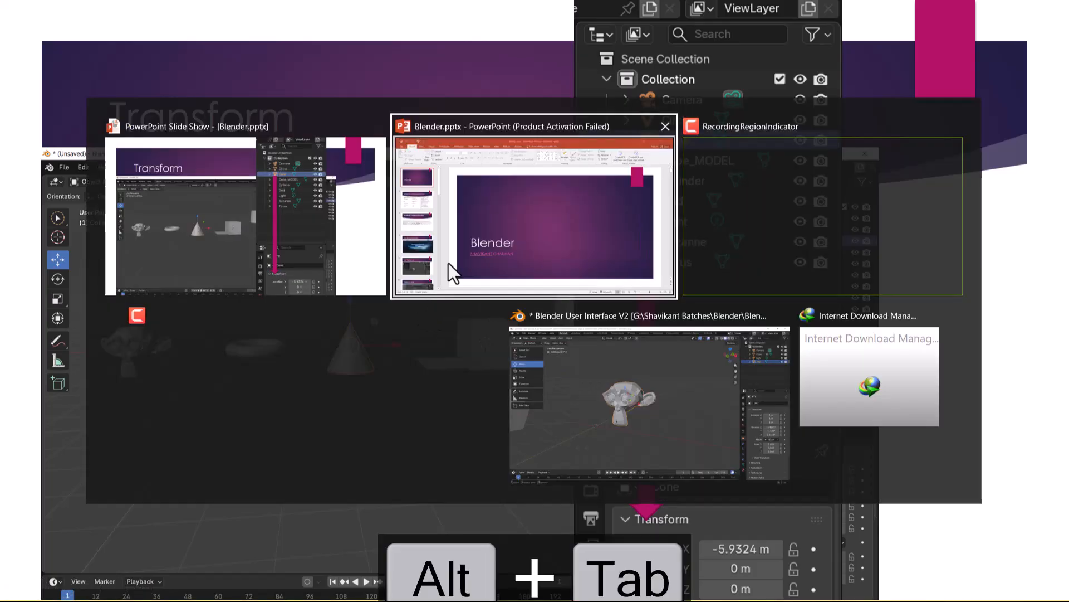
key("alt+Tab")
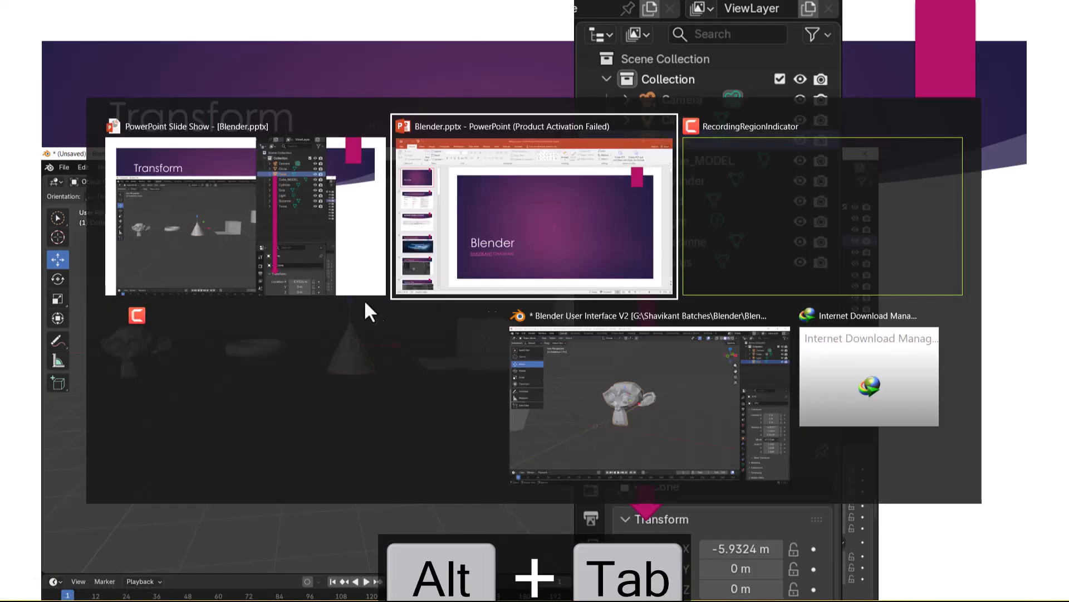
left_click(700, 429)
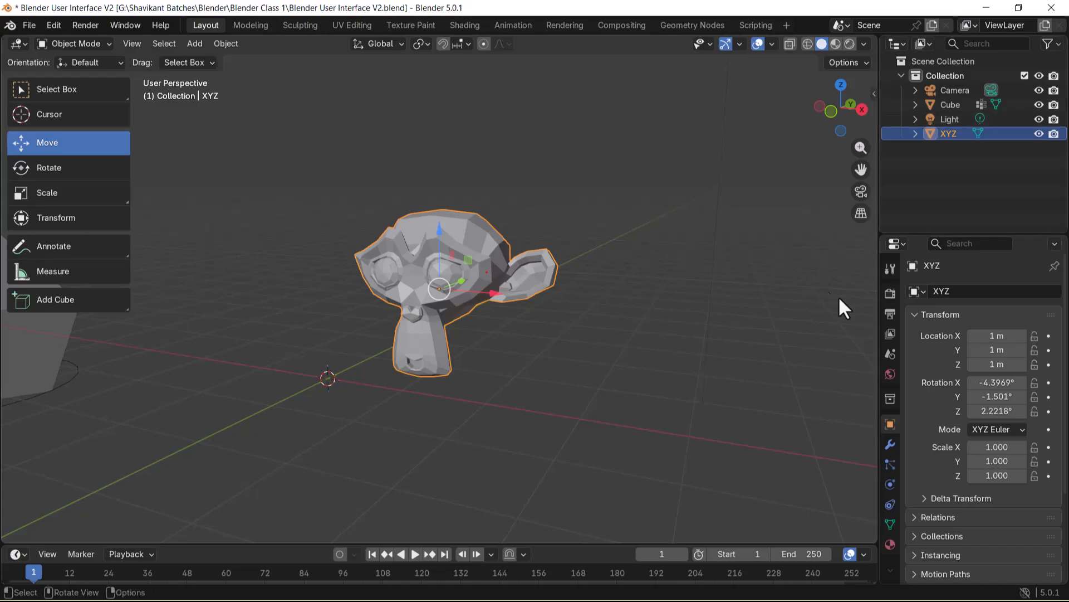
Step: Show the Suzanne mesh data properties of XYZ and collapse the Vertex Groups and Shape Keys sections
left_click(978, 132)
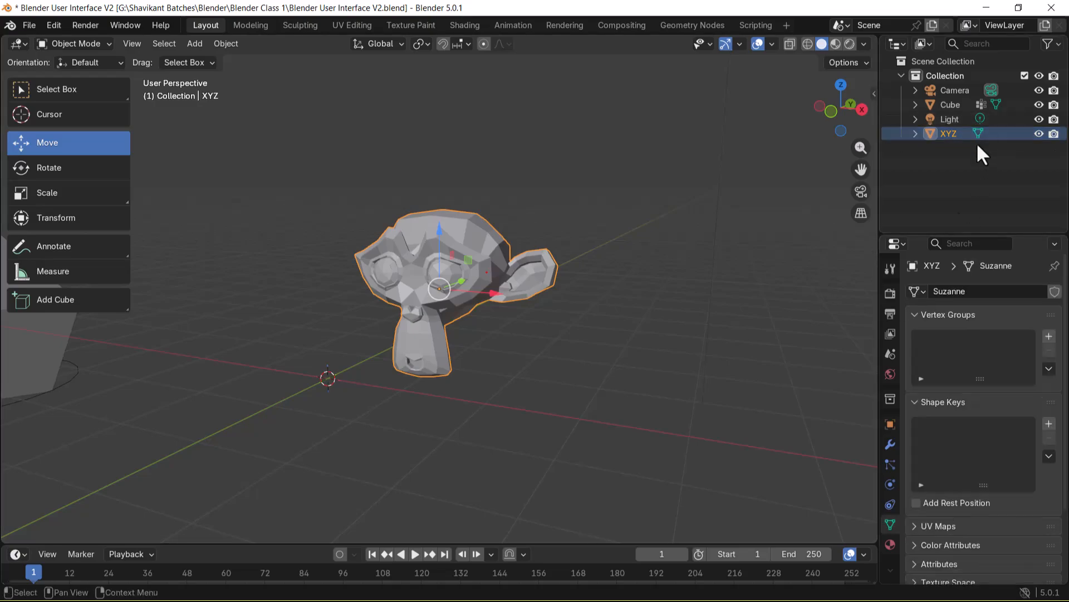
left_click(914, 313)
left_click(914, 332)
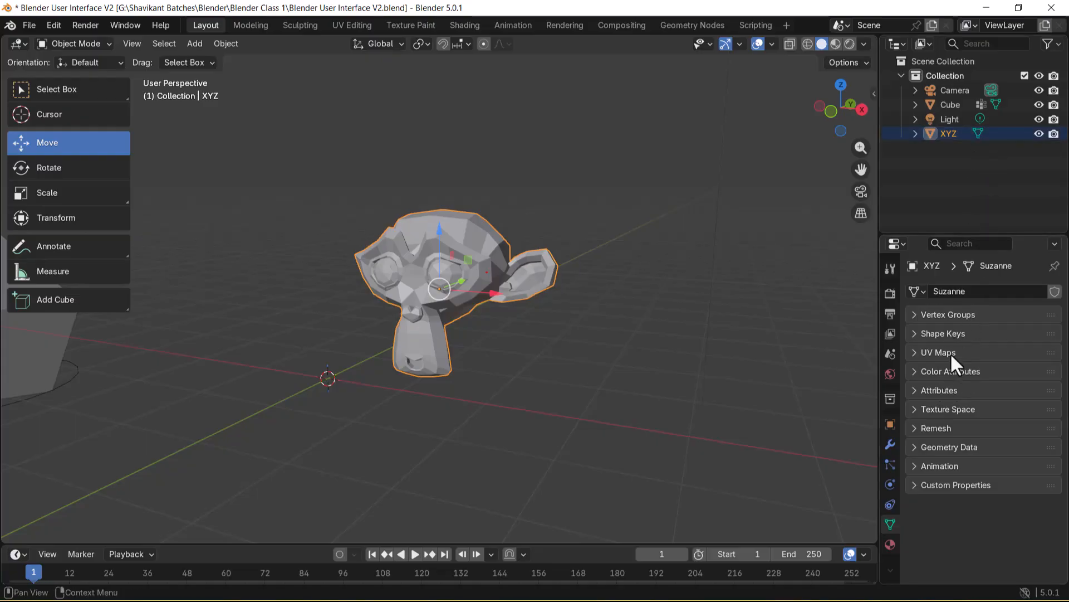
Step: Show the object properties of XYZ and freely vary its location, rotation and scale values
left_click(931, 134)
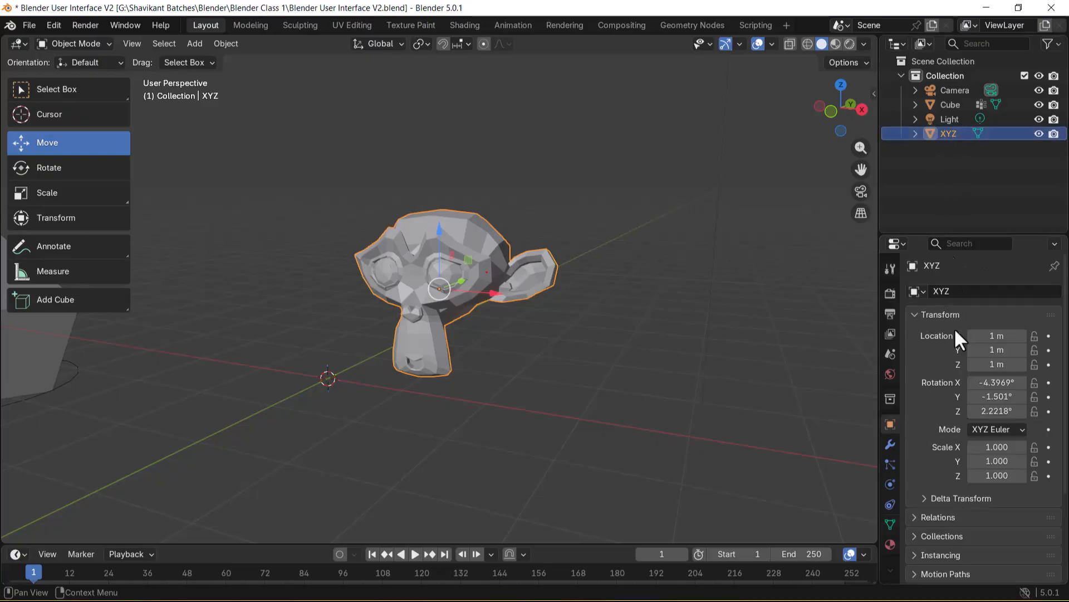
left_click_drag(997, 337, 981, 410)
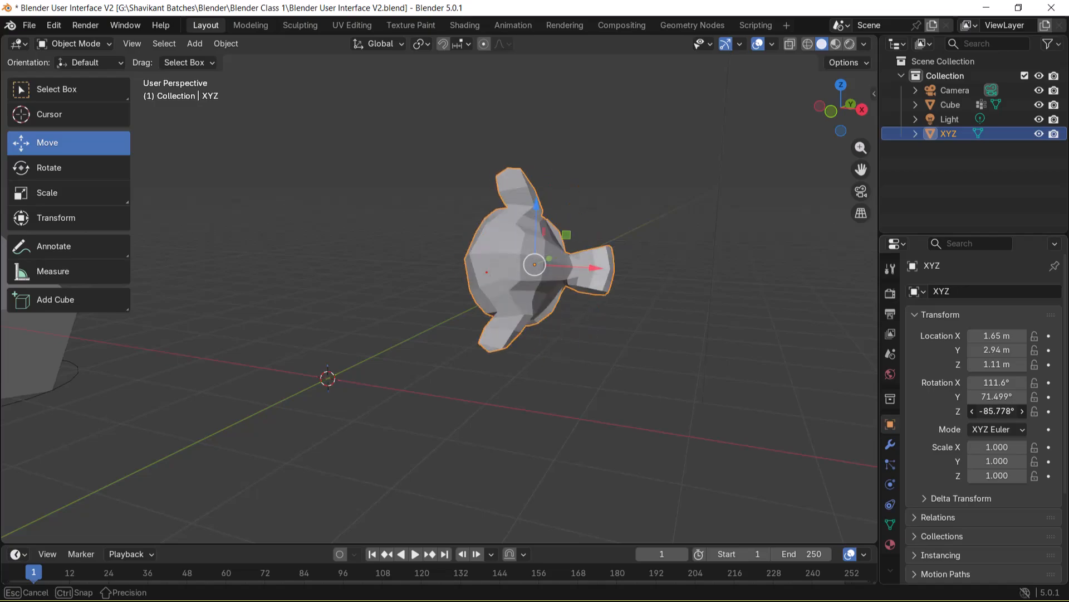
mouse_move(1003, 447)
left_mouse_down()
mouse_move(969, 446)
mouse_move(1002, 462)
left_mouse_up()
Step: Set the X and Y scale of XYZ to 1
left_click(1003, 447)
type("1")
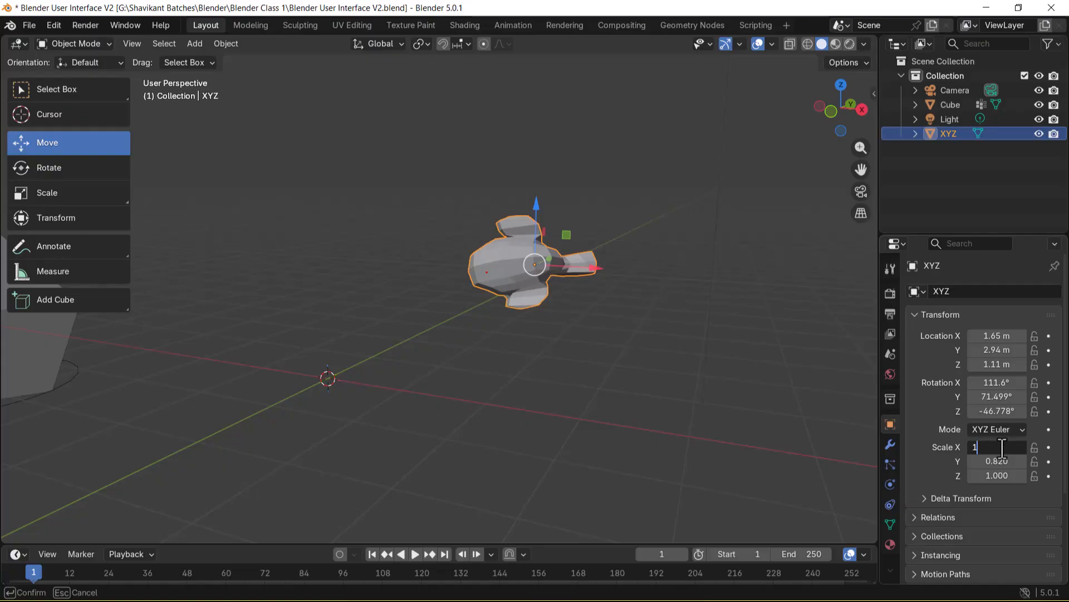
key("Tab")
type("1")
key("Return")
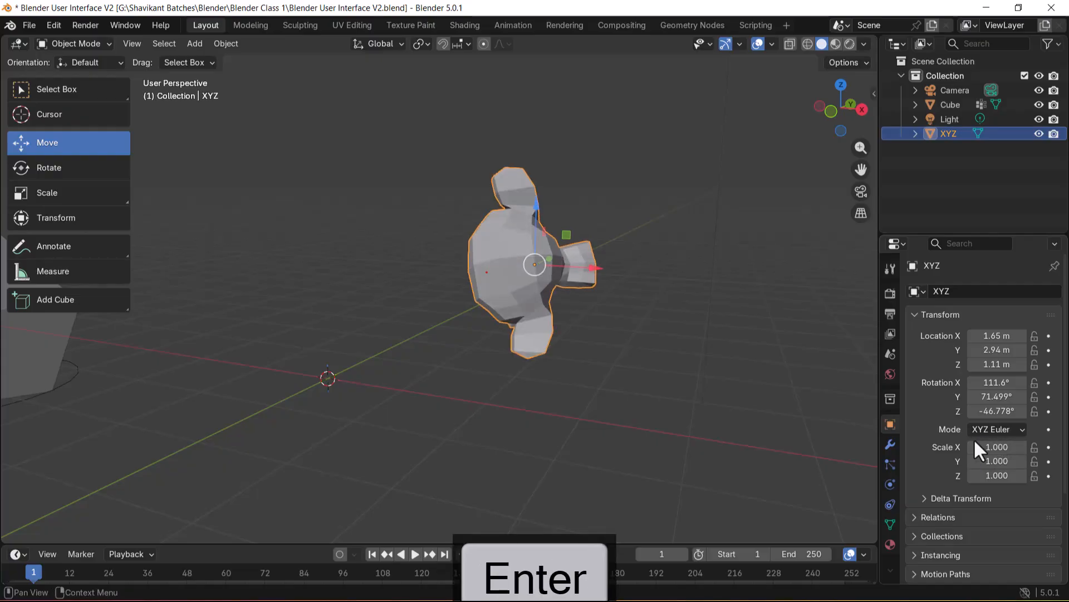
Step: Set the X, Y and Z rotation of XYZ to 0°
left_click_drag(998, 382, 999, 383)
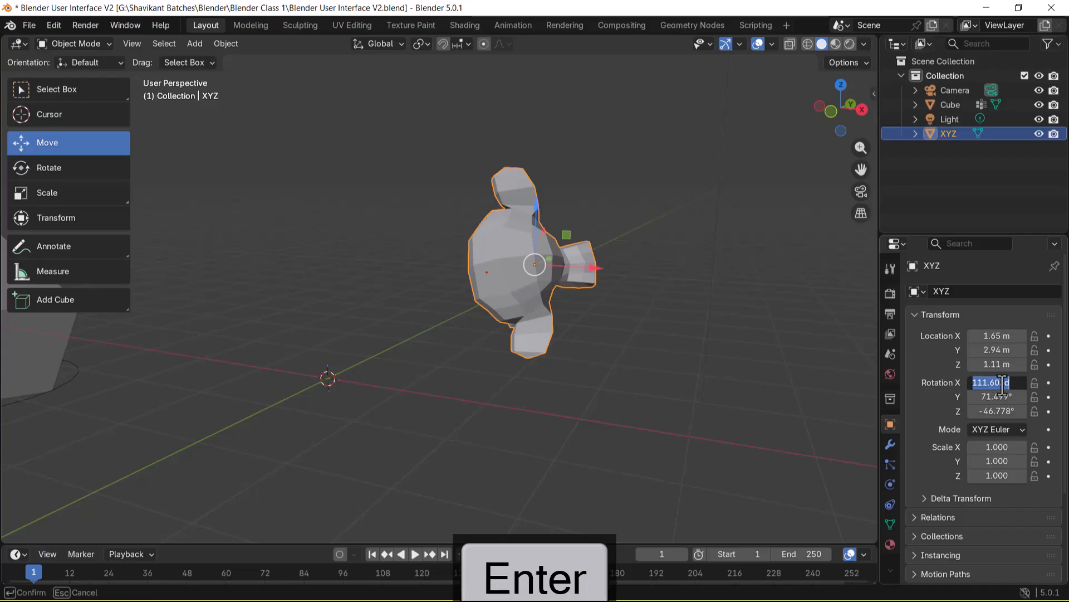
type("0")
key("Tab")
type("0")
key("Tab")
type("0")
key("Return")
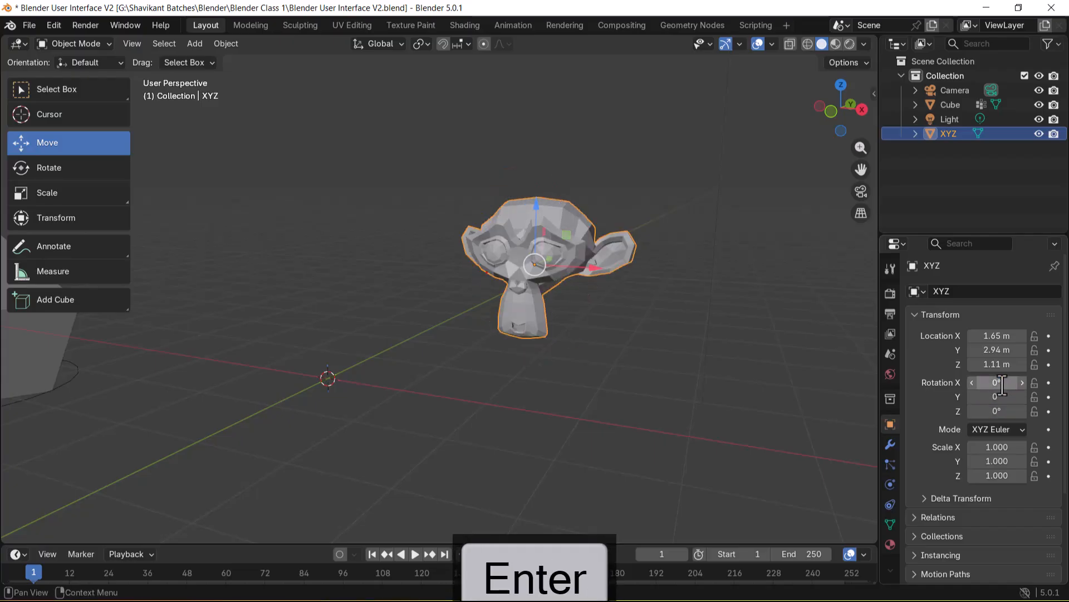
Step: Set the X, Y and Z location of XYZ to 1 m
left_click(1002, 336)
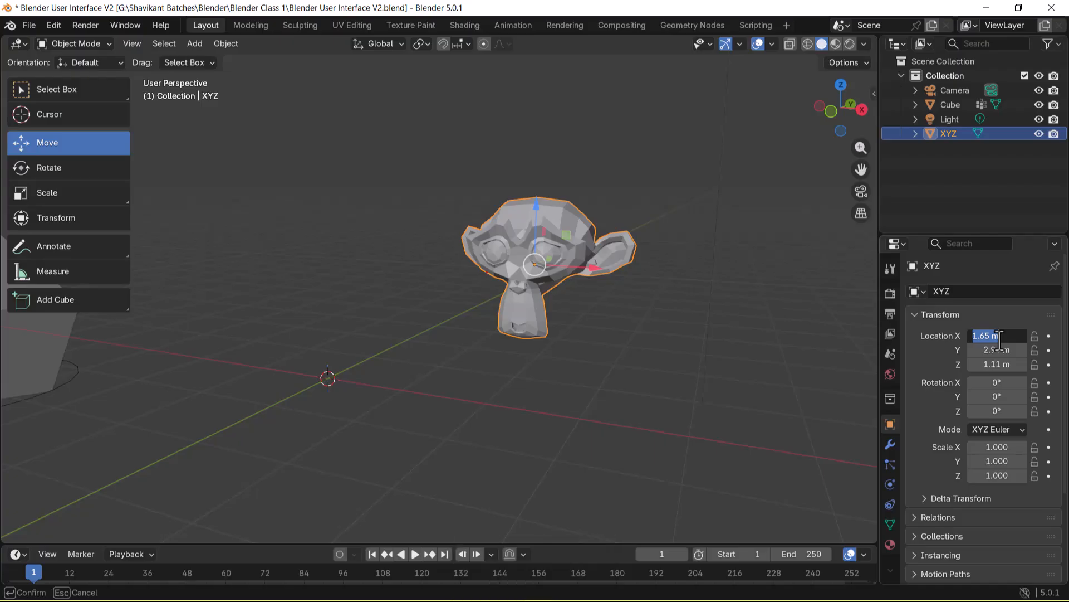
type("1")
key("Tab")
type("1")
key("Tab")
type("1")
key("Return")
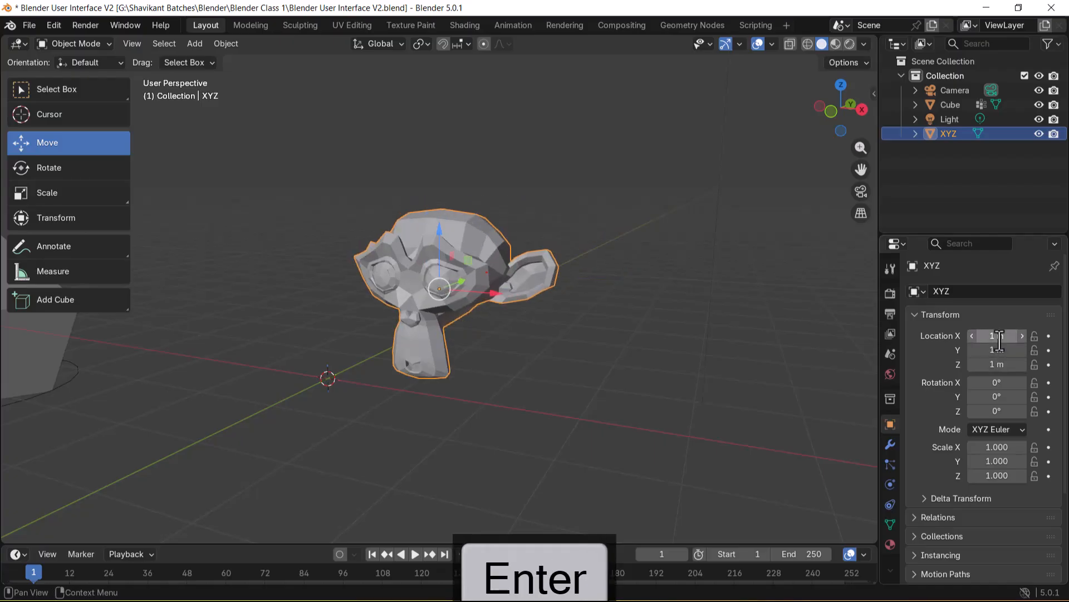
Step: Set the location of XYZ to 0 m on all axes and raise it along Z to about 1.14 m
left_click(981, 336)
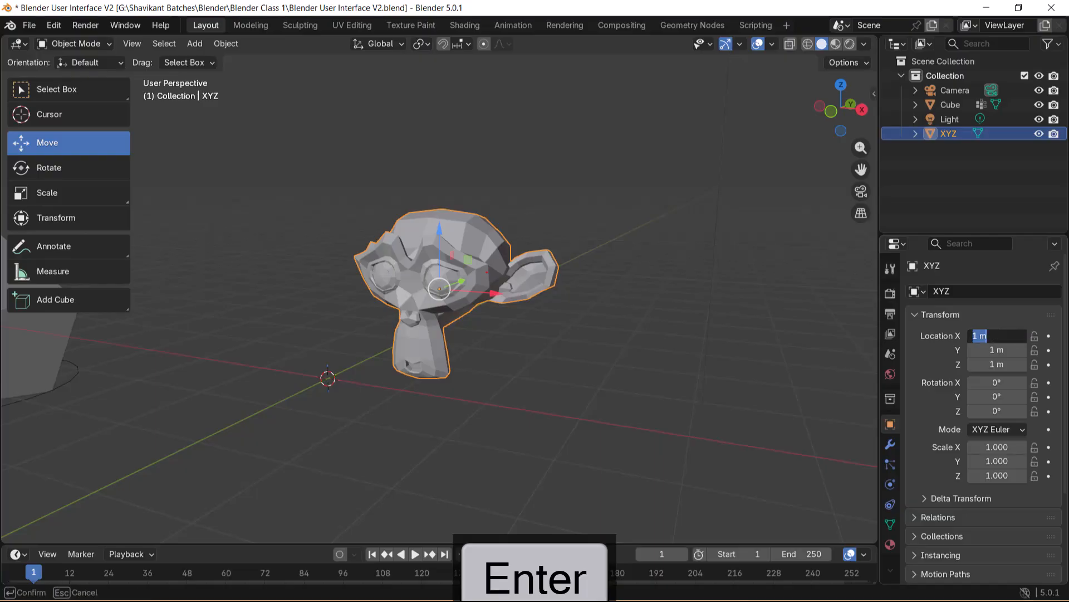
type("0")
key("Tab")
type("0")
key("Tab")
type("0")
key("Return")
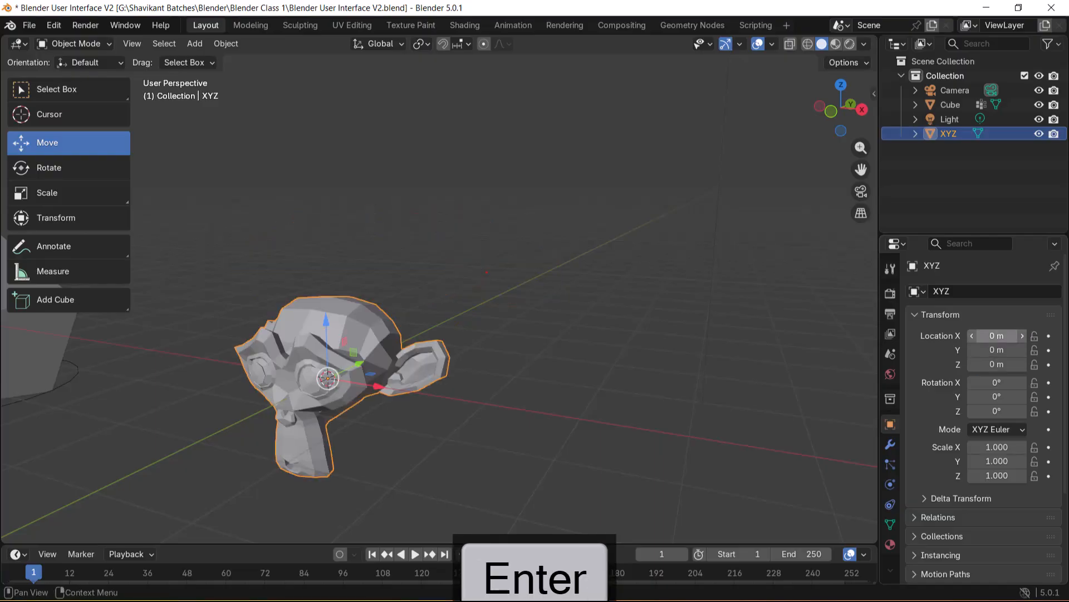
left_click_drag(327, 323, 333, 219)
middle_click_drag(429, 393, 534, 399)
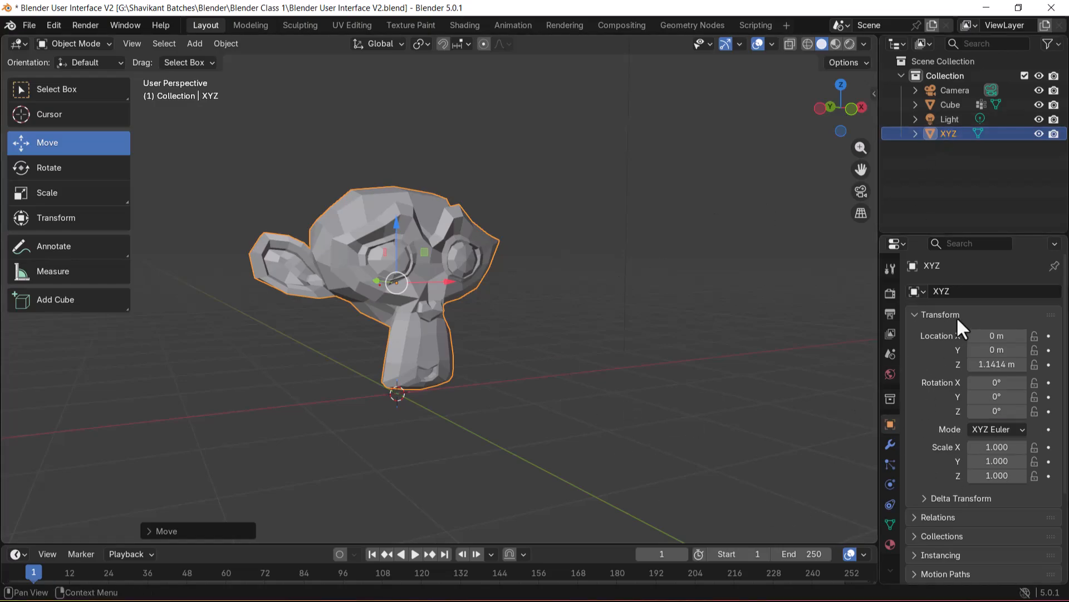
Step: Switch to the PowerPoint slide show, advance to the slide on material properties, and switch back to Blender
key("alt+Tab")
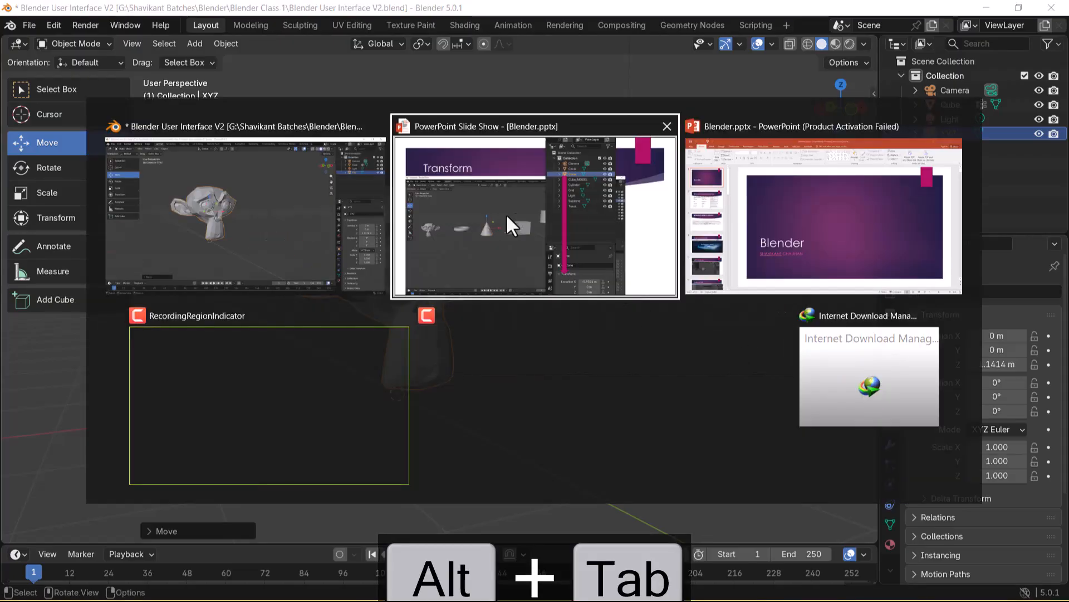
key("Right")
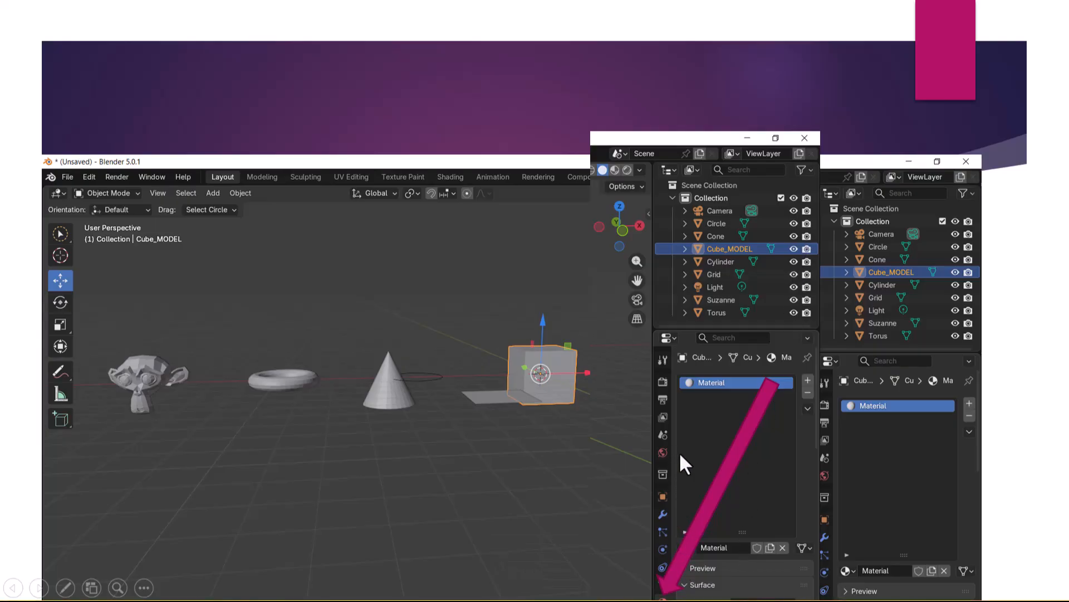
key("alt+Tab")
Step: Compare the material properties of the Cube with those of the XYZ monkey
scroll(494, 413, "down", 10)
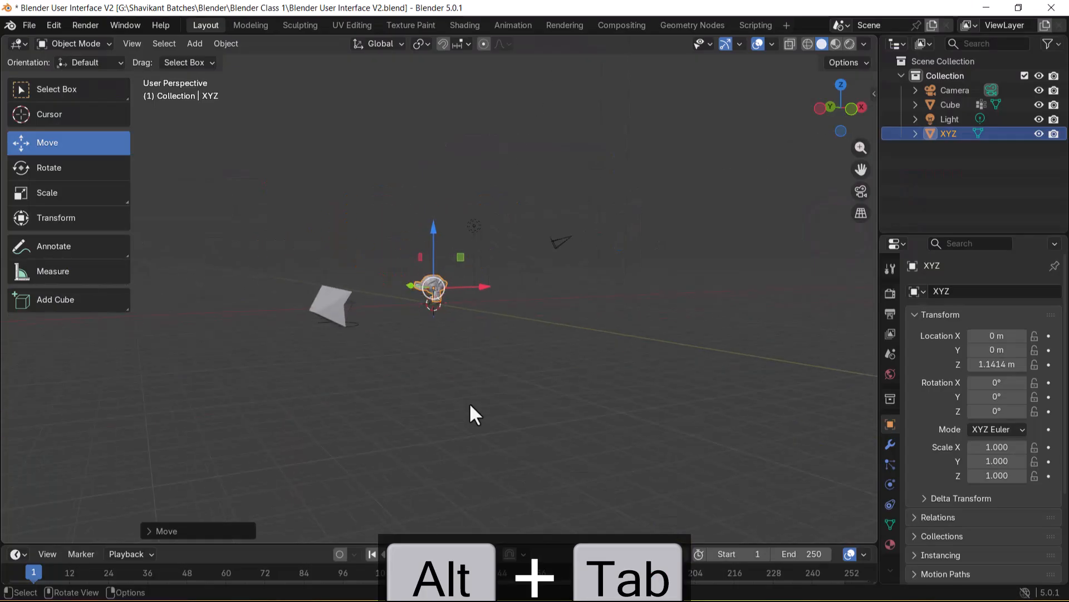
scroll(469, 402, "up", 3)
left_click(242, 321)
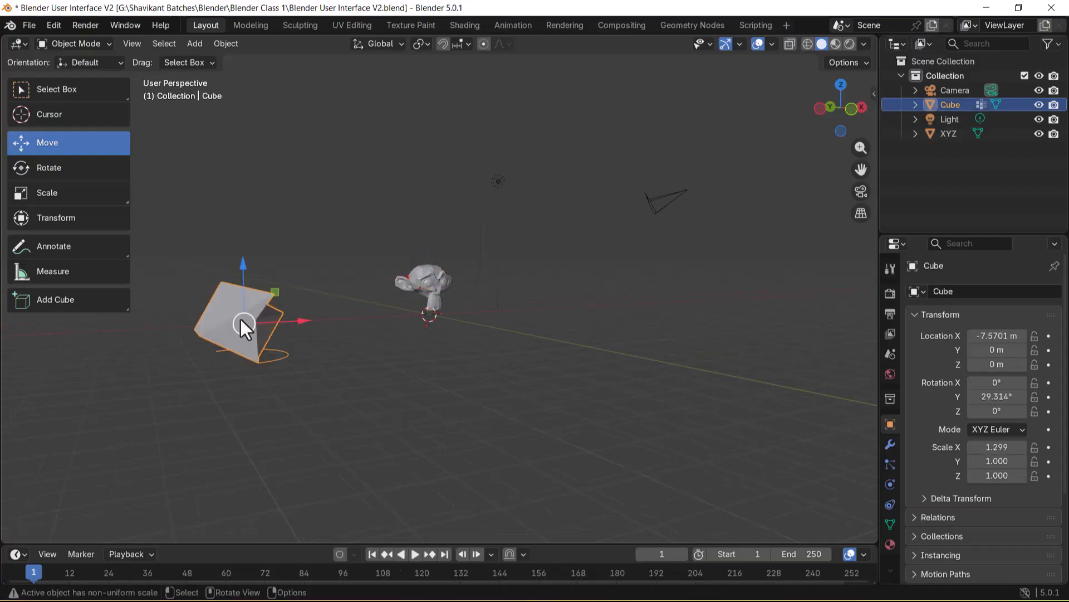
left_click(890, 544)
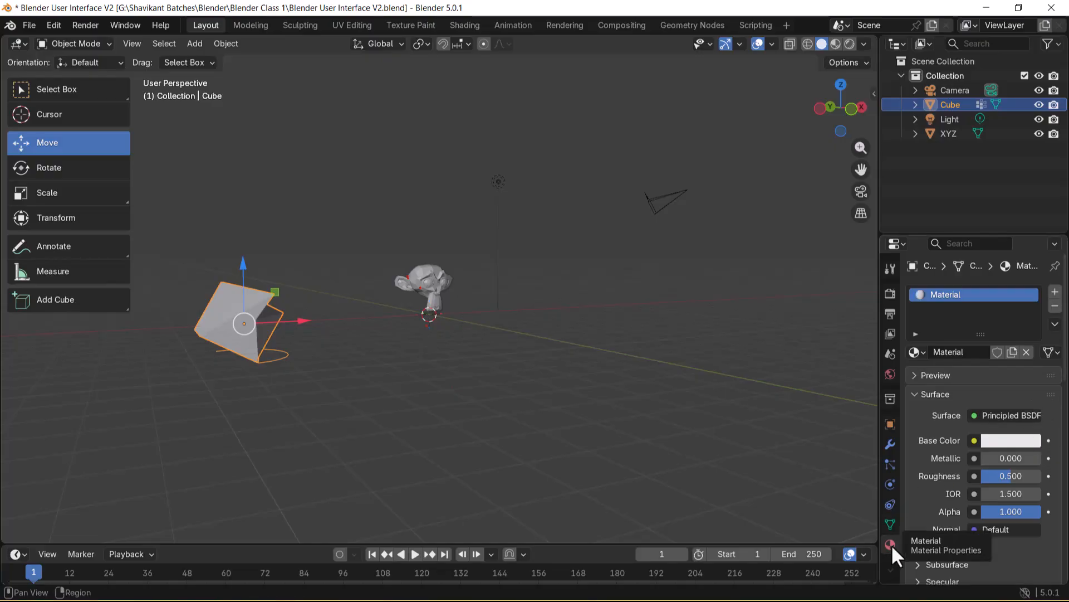
left_click(432, 273)
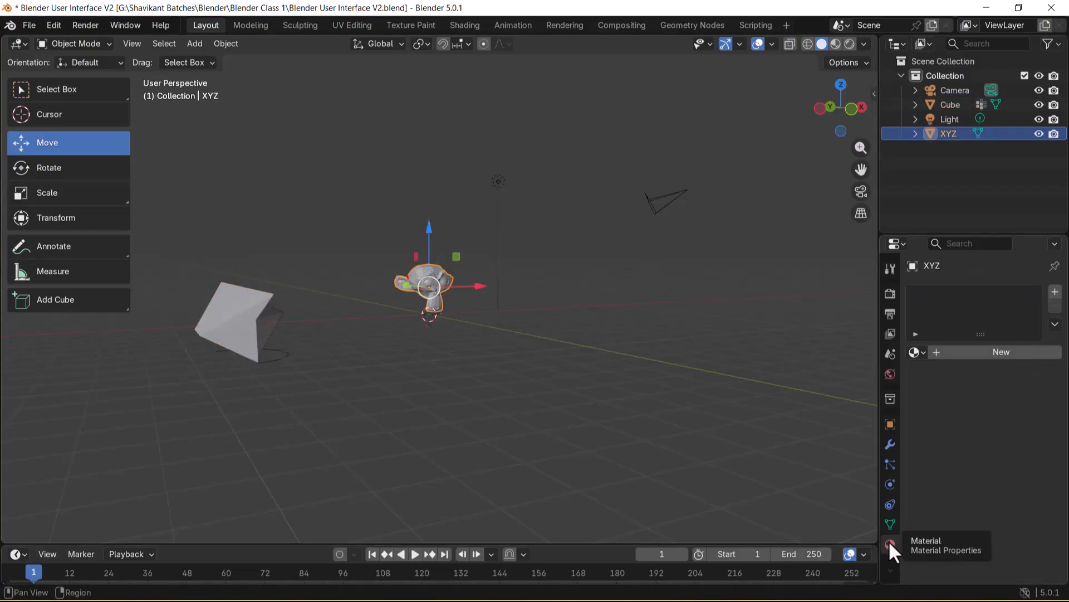
left_click(273, 313)
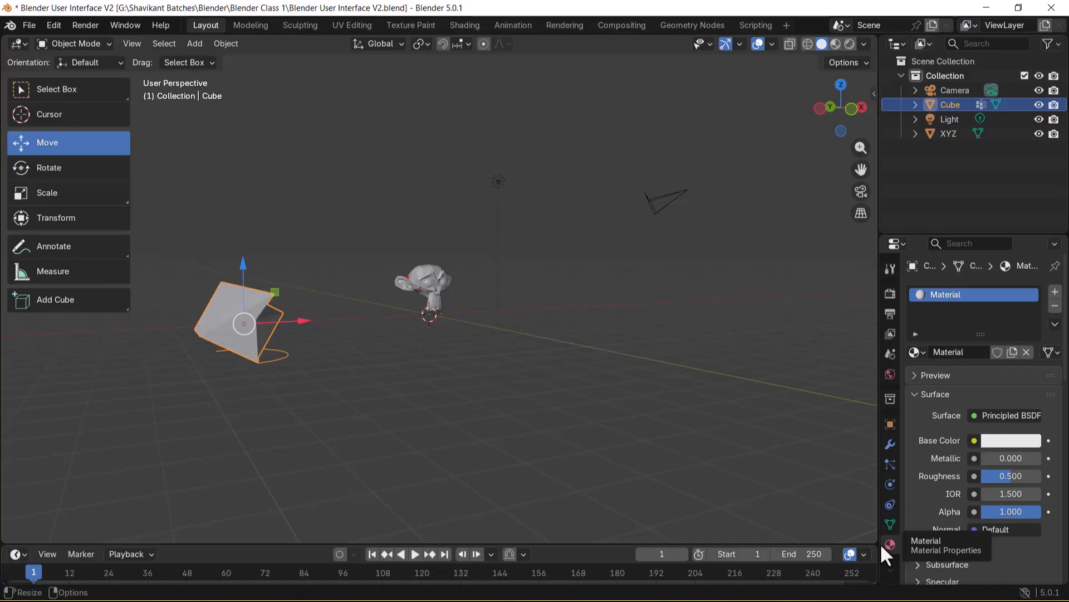
Step: Create a new General file without saving the current changes and show the default cube's material properties
left_click(25, 26)
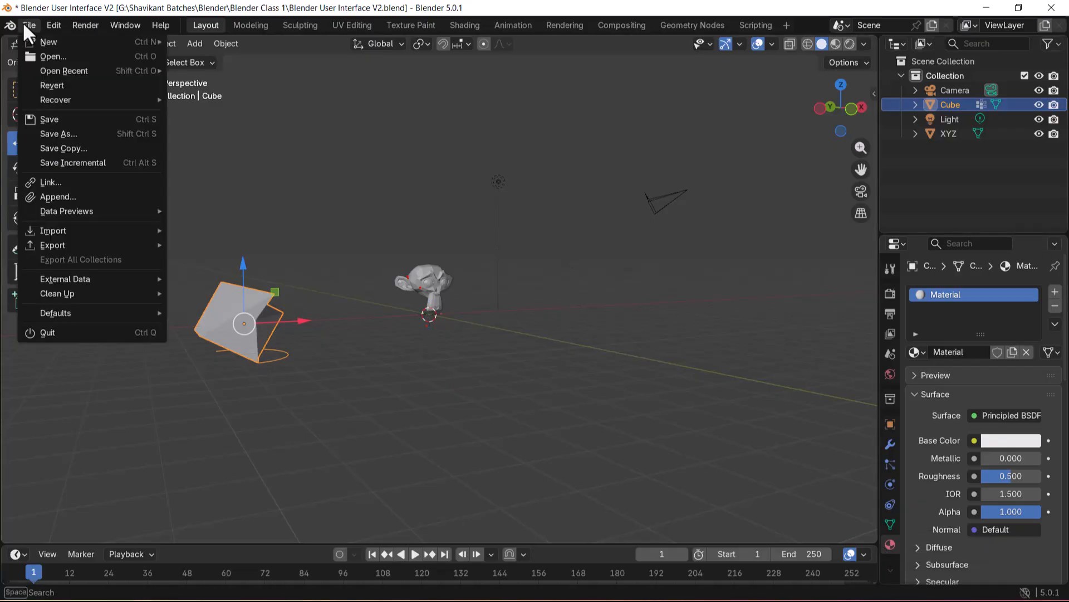
mouse_move(45, 41)
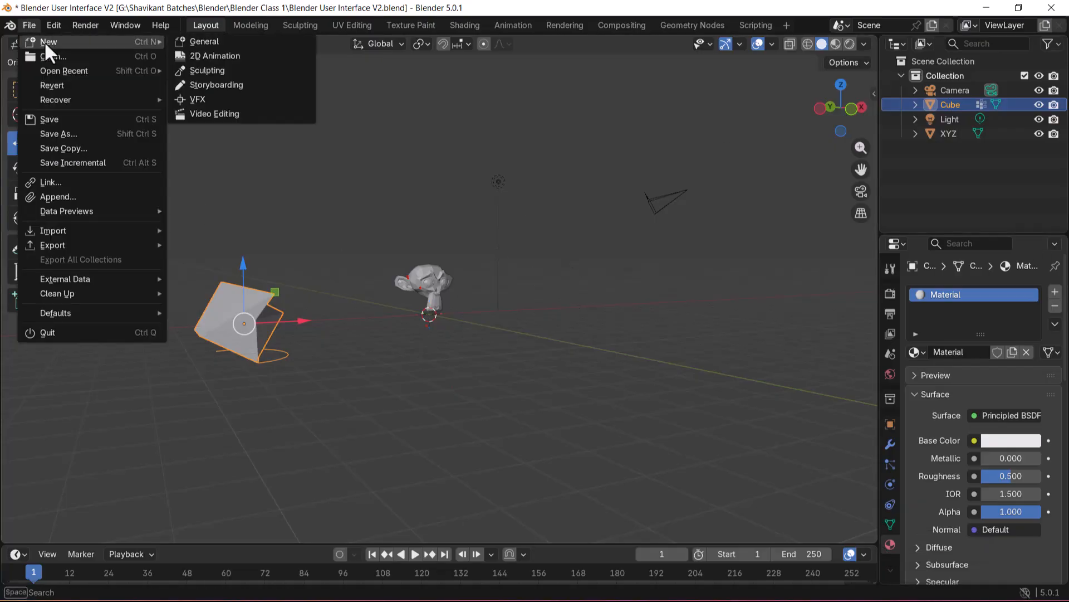
left_click(205, 40)
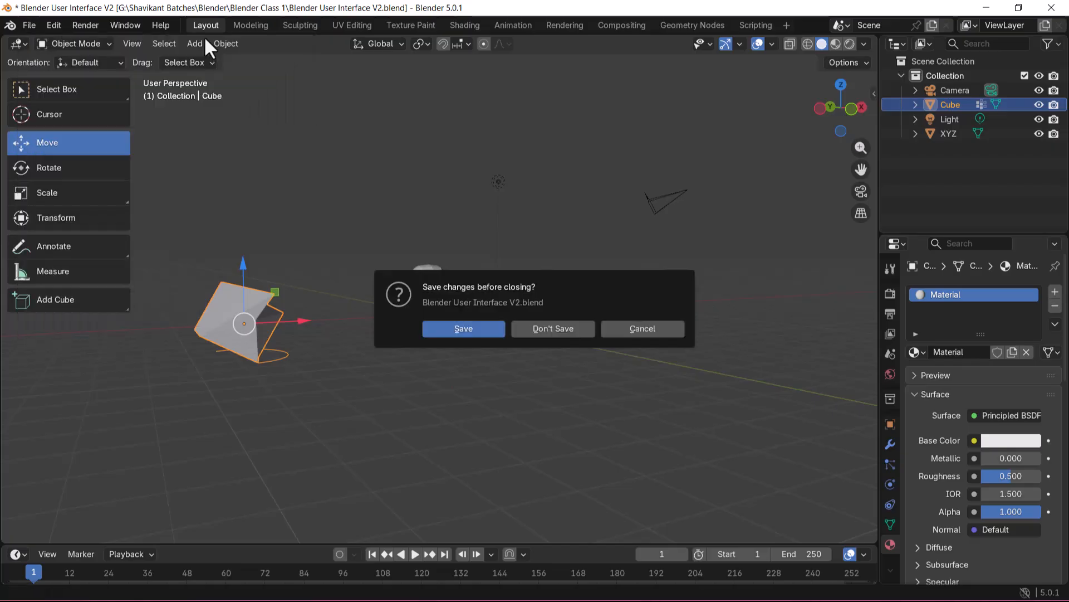
left_click(545, 332)
left_click(474, 279)
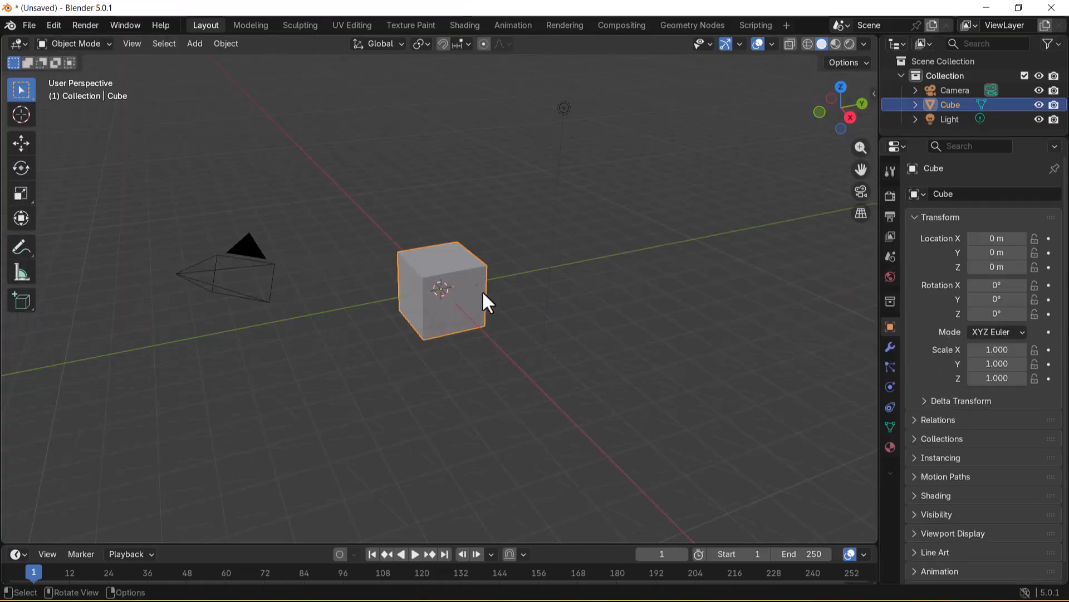
left_click(890, 448)
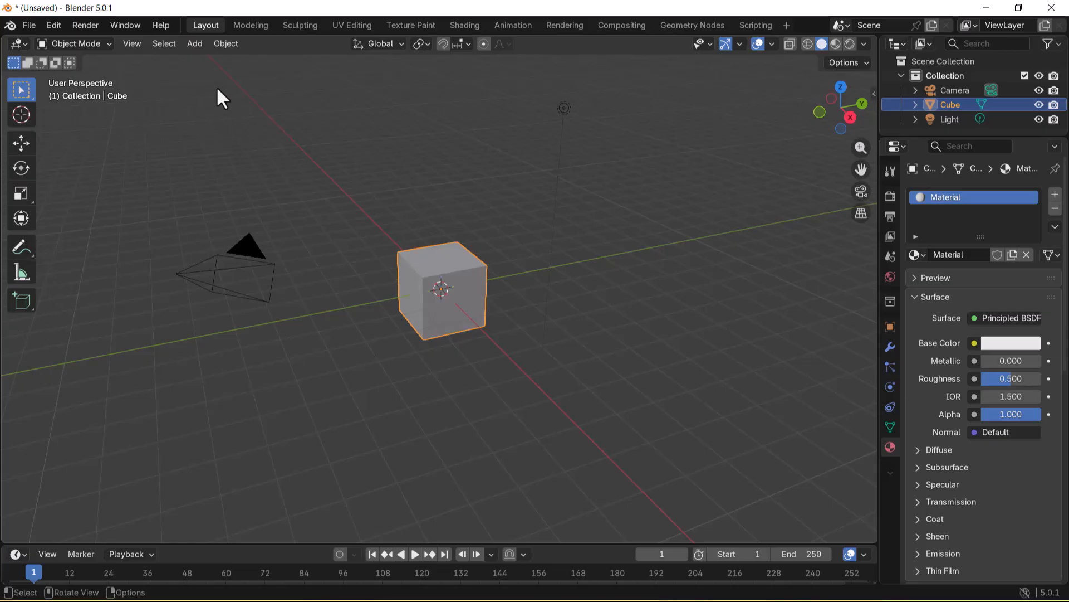
Step: Add a monkey mesh moved along the X axis clear of the cube, and reselect the cube to view its material
left_click(198, 45)
mouse_move(206, 58)
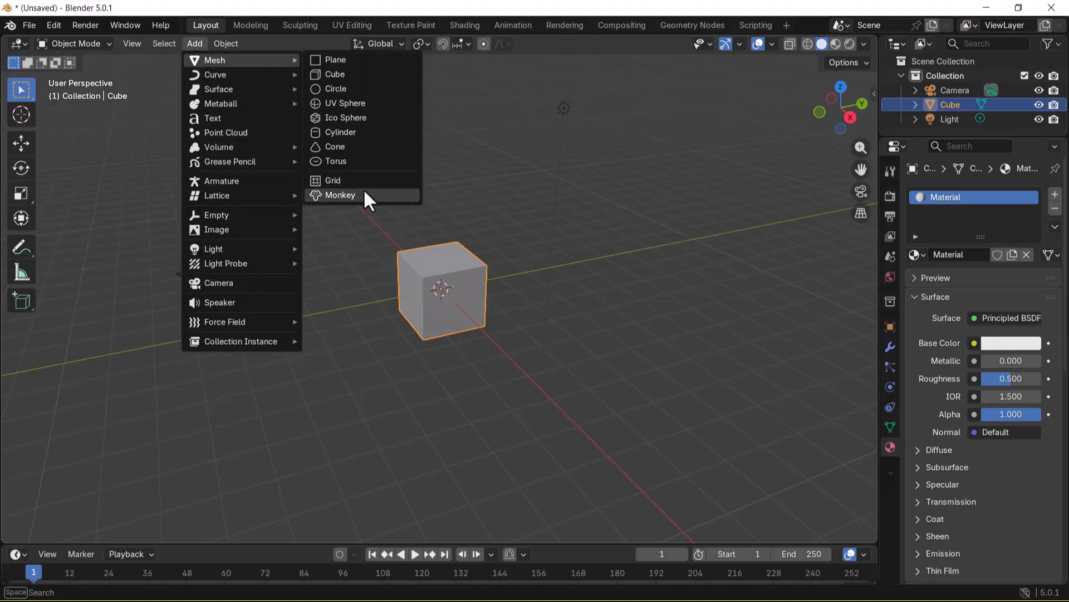
left_click(339, 195)
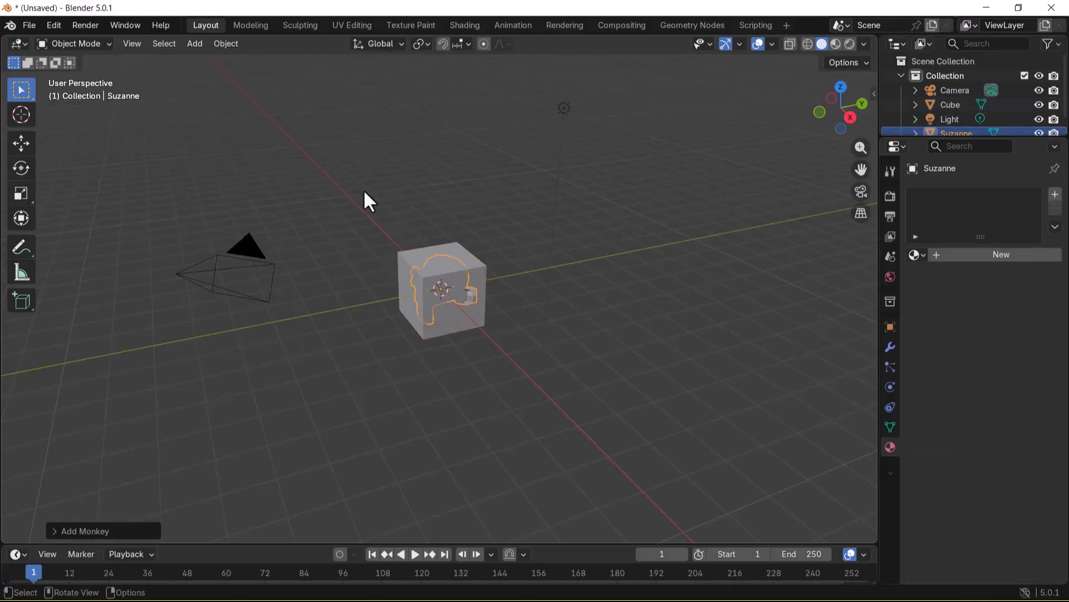
left_click(20, 143)
left_click_drag(467, 312, 556, 400)
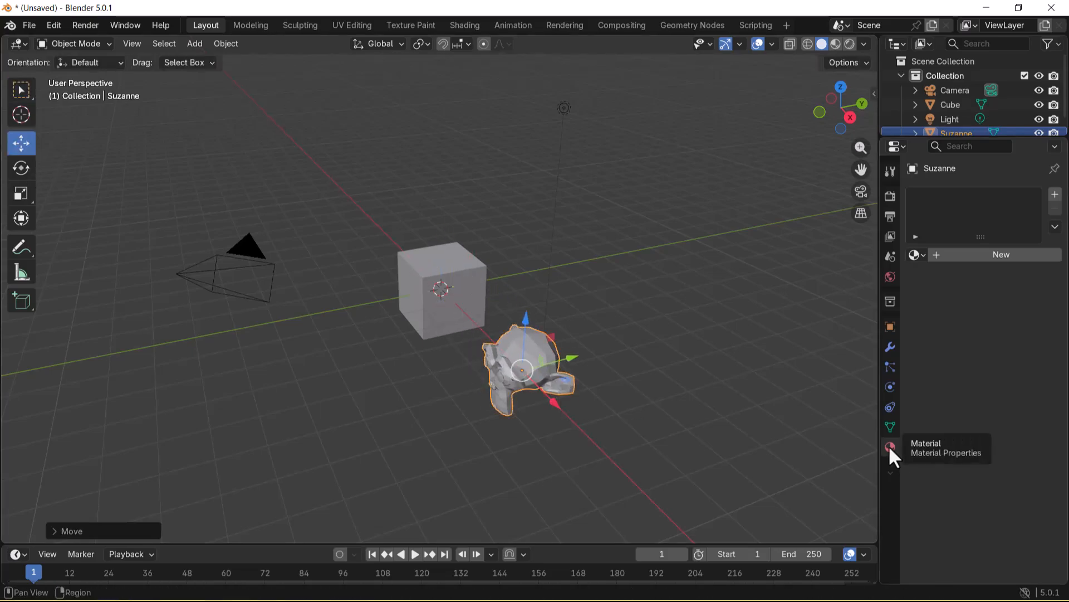
left_click(481, 274)
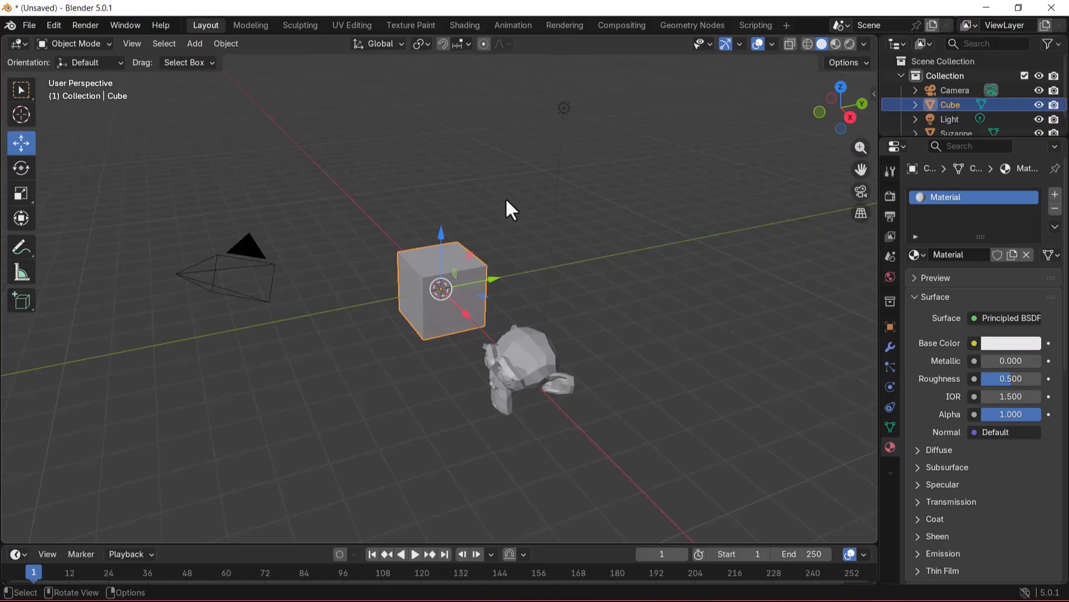
Step: Switch to the PowerPoint slide show, advance to the Tilde Key pie menu slide, and return to Blender
key("alt+Tab")
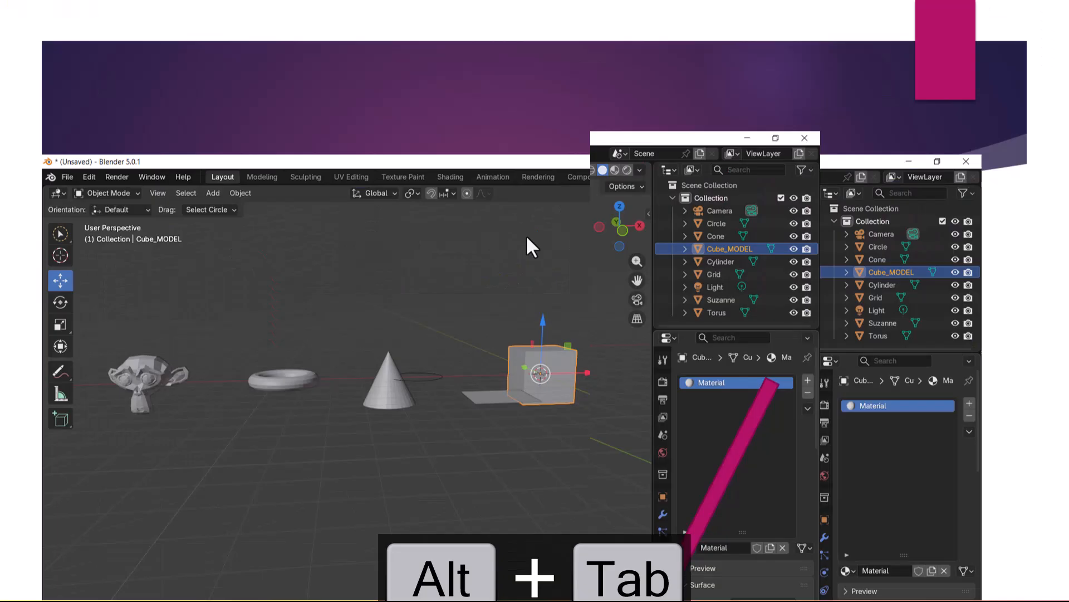
left_click(621, 247)
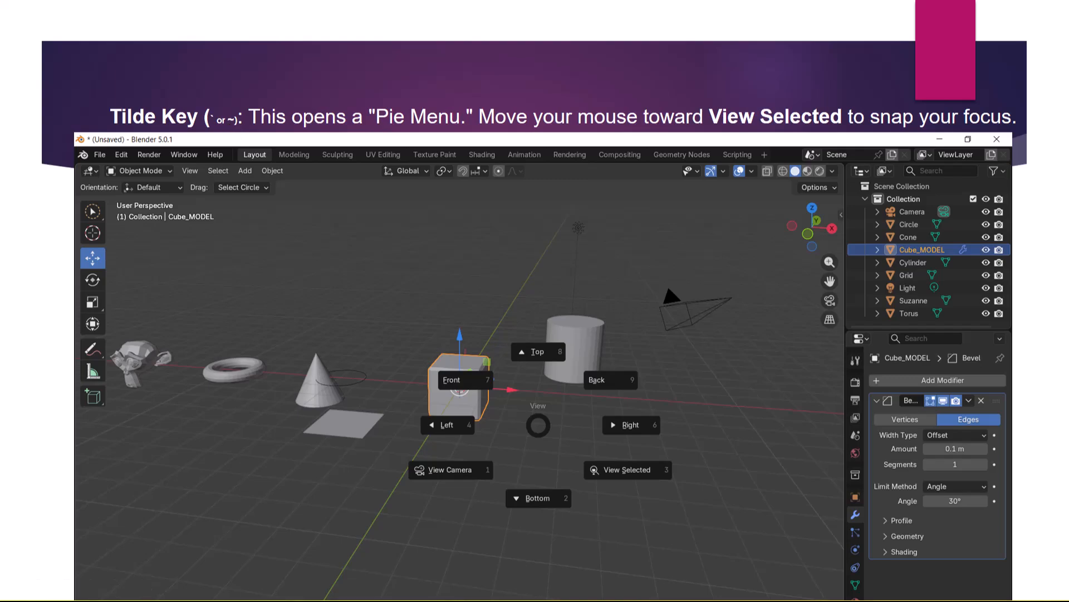
key("alt+Tab")
Step: Deselect the cube and use the View pie menu to view the scene from the left, top and front
left_click(676, 301)
key("grave")
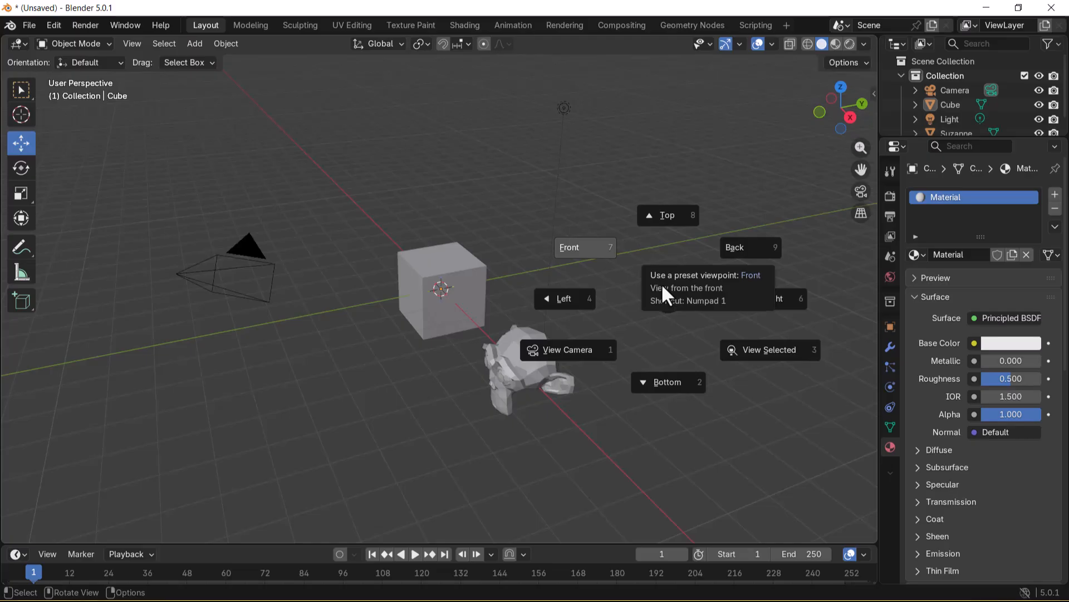
left_click(444, 301)
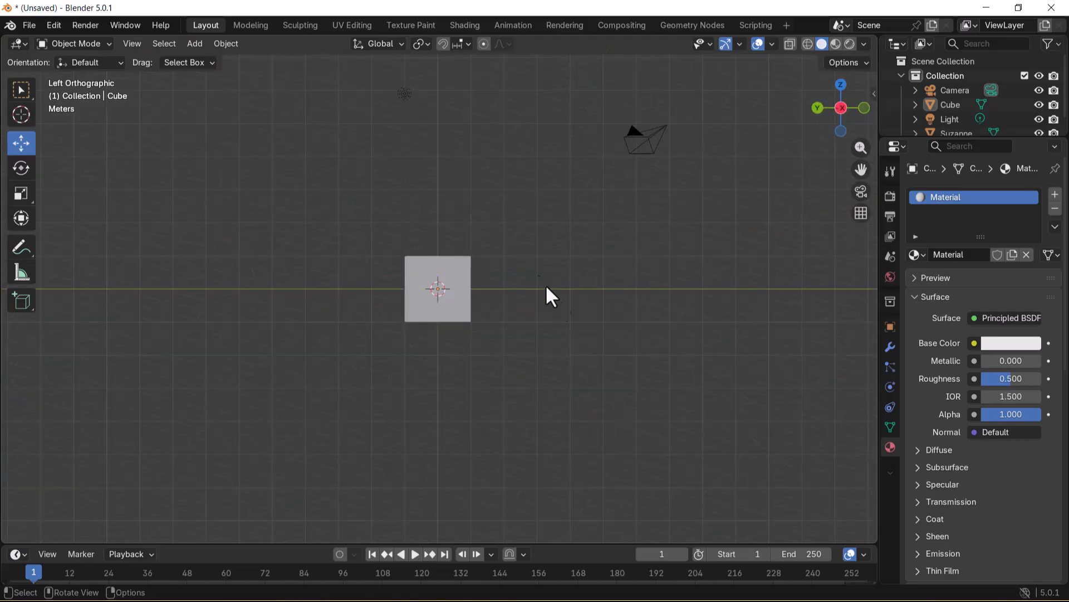
key("grave")
left_click(576, 216)
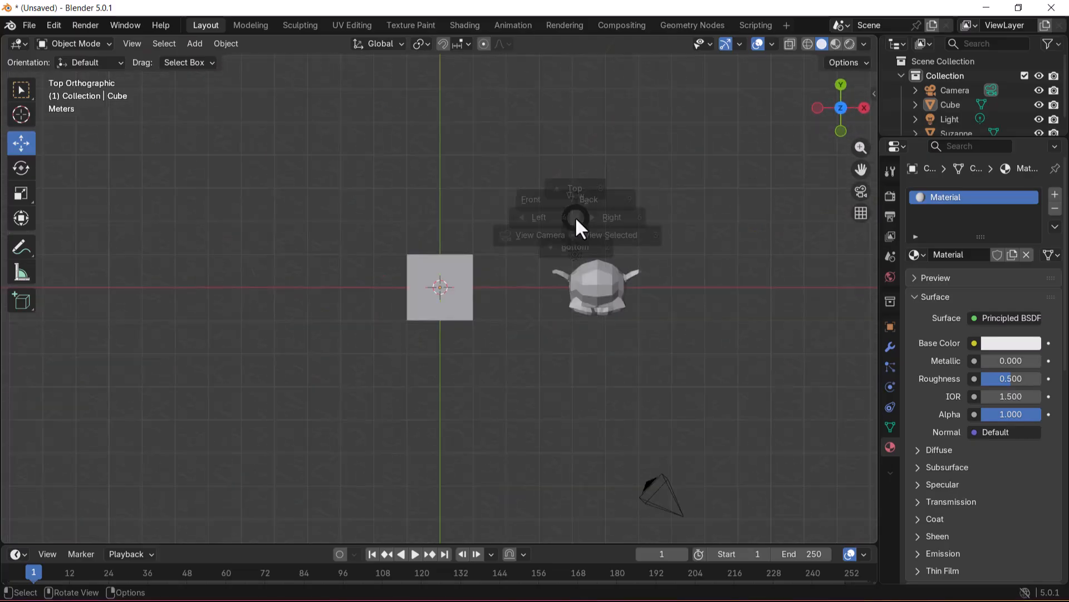
key("grave")
left_click(469, 165)
Step: Use the View pie menu to view the scene from the bottom, right and left
key("grave")
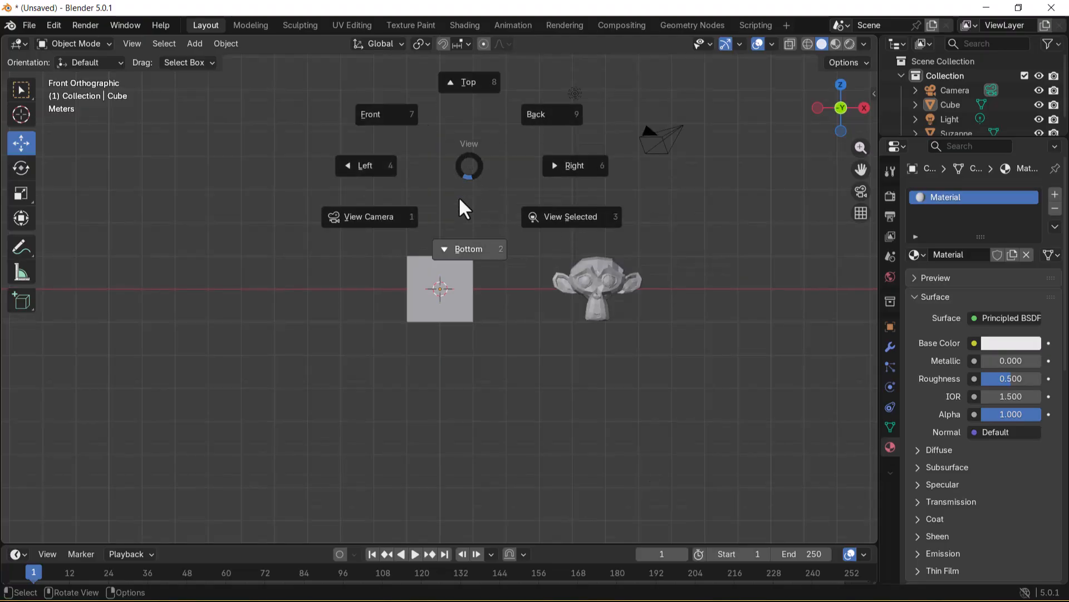
left_click(462, 243)
key("grave")
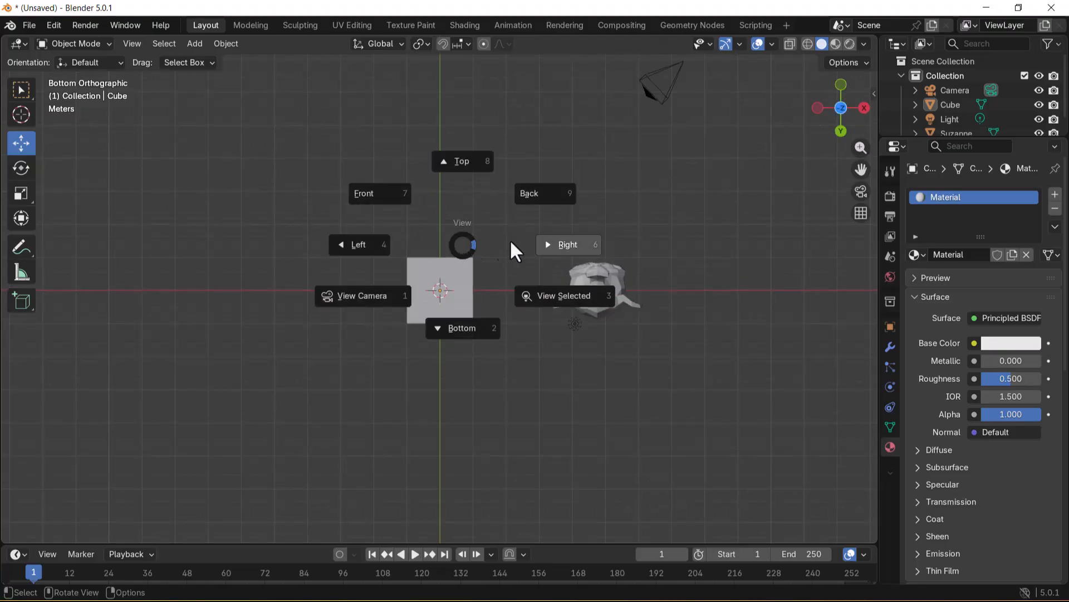
left_click(559, 246)
key("grave")
left_click(456, 246)
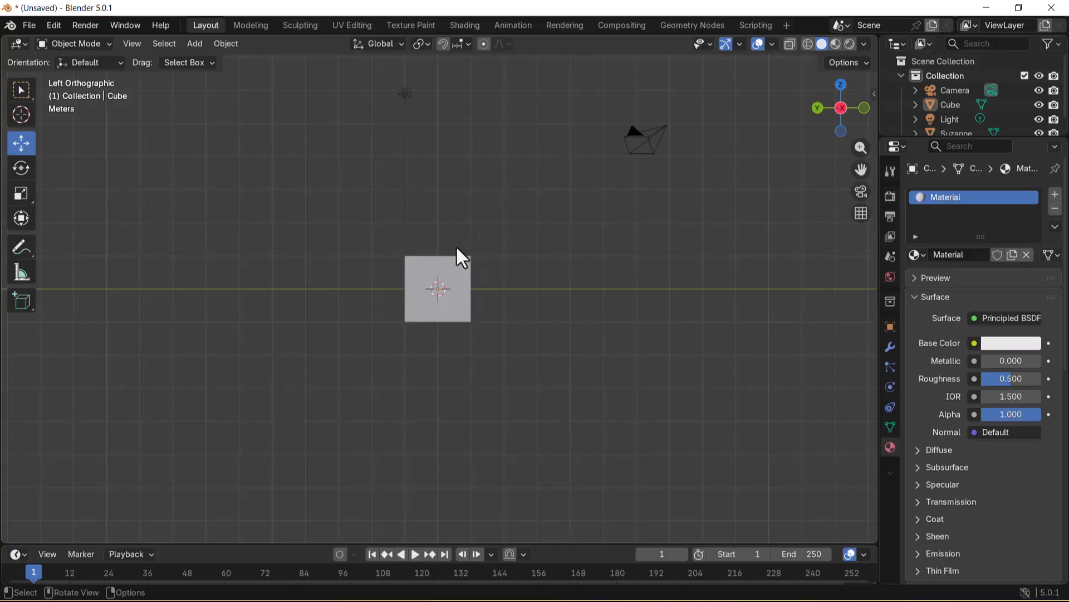
Step: Use the View pie menu to show the camera, front and bottom views, and return to the camera view
key("grave")
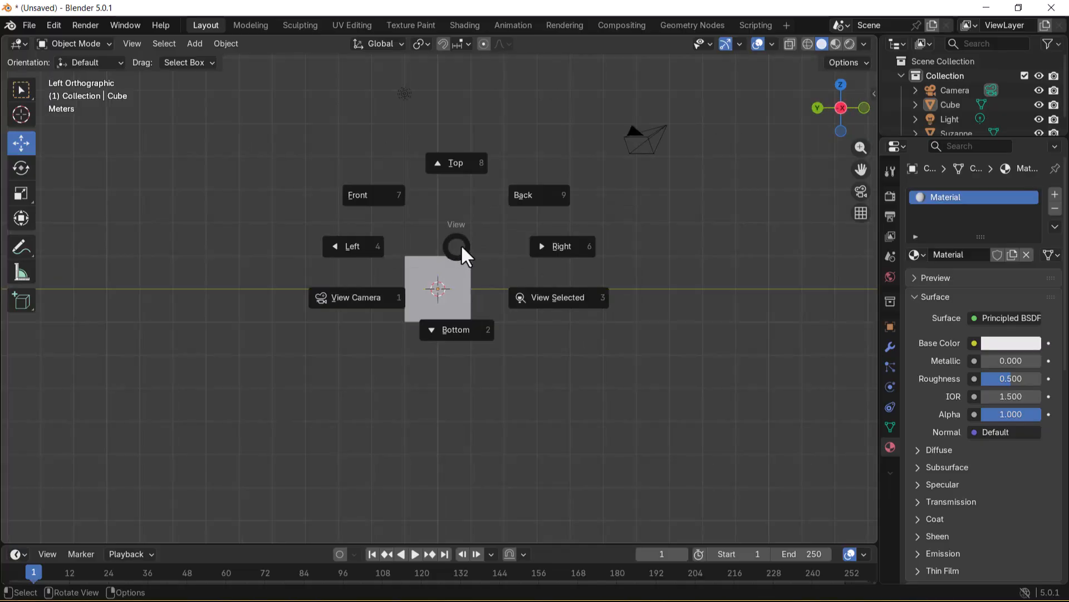
left_click(361, 299)
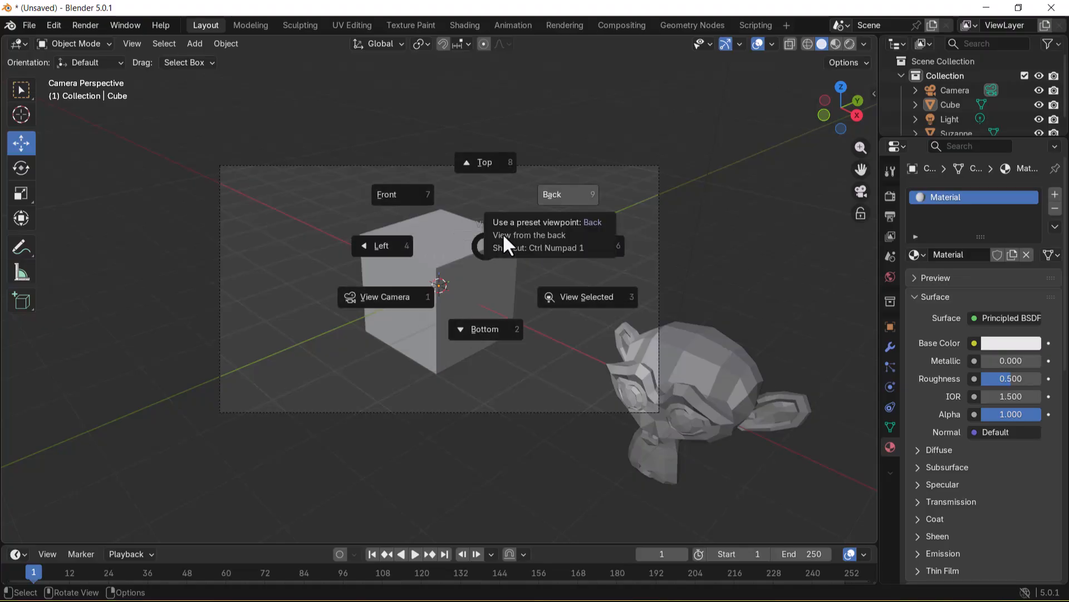
key("Escape")
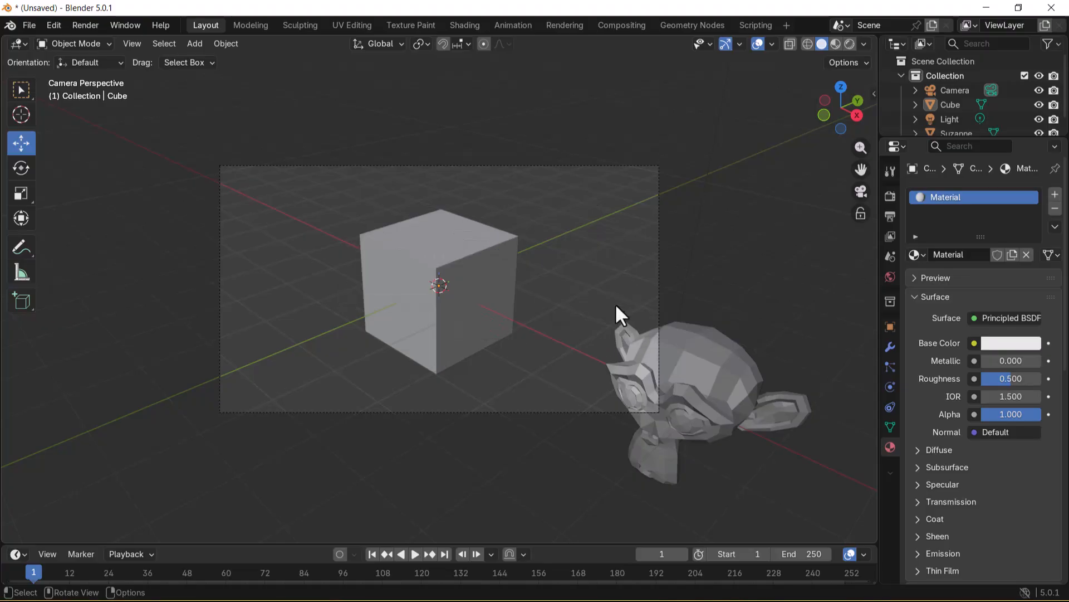
key("grave")
left_click(530, 253)
key("grave")
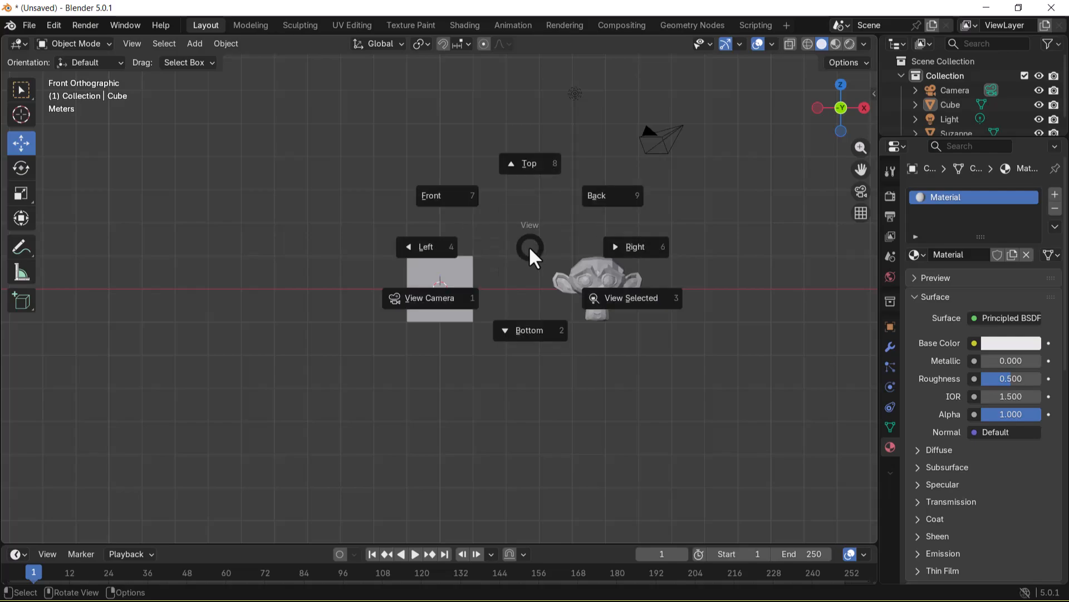
left_click(541, 327)
key("grave")
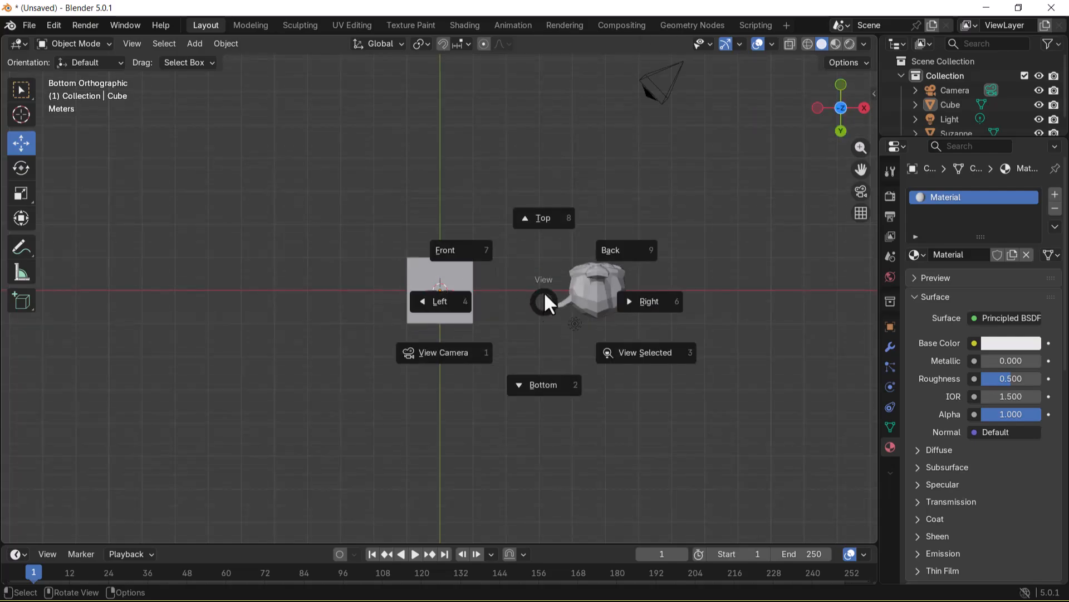
left_click(456, 352)
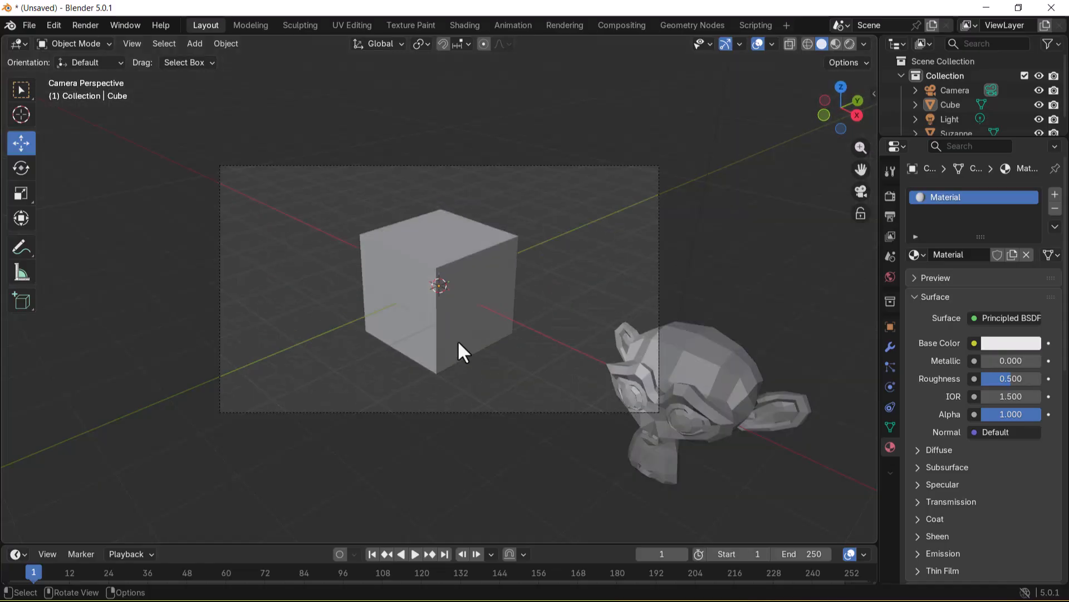
Step: Use the View pie menu to view the scene from the right, orbit to a perspective view, and switch to the front view
key("grave")
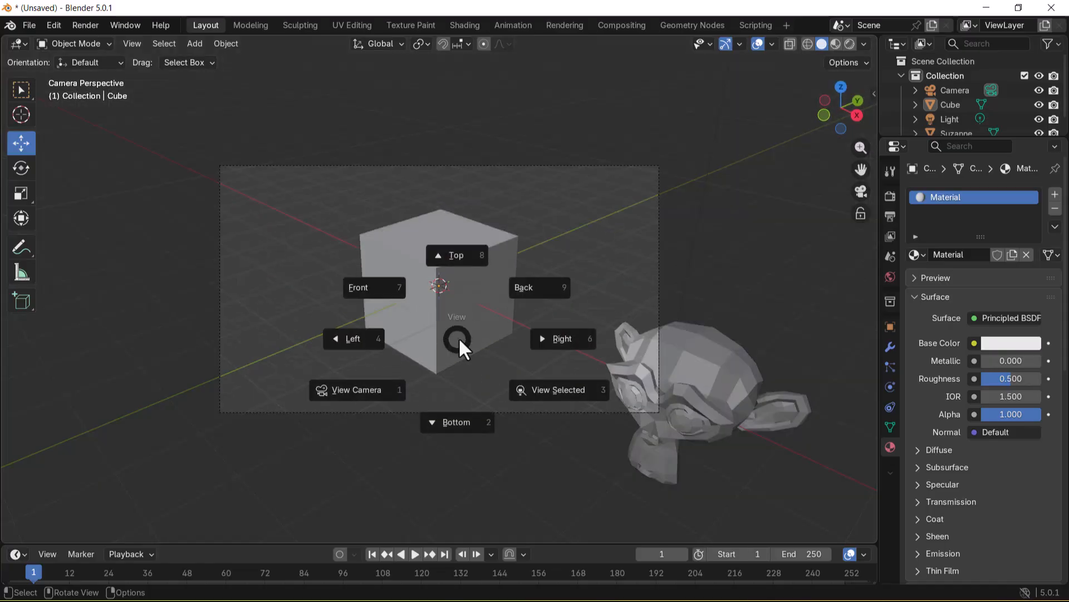
left_click(563, 336)
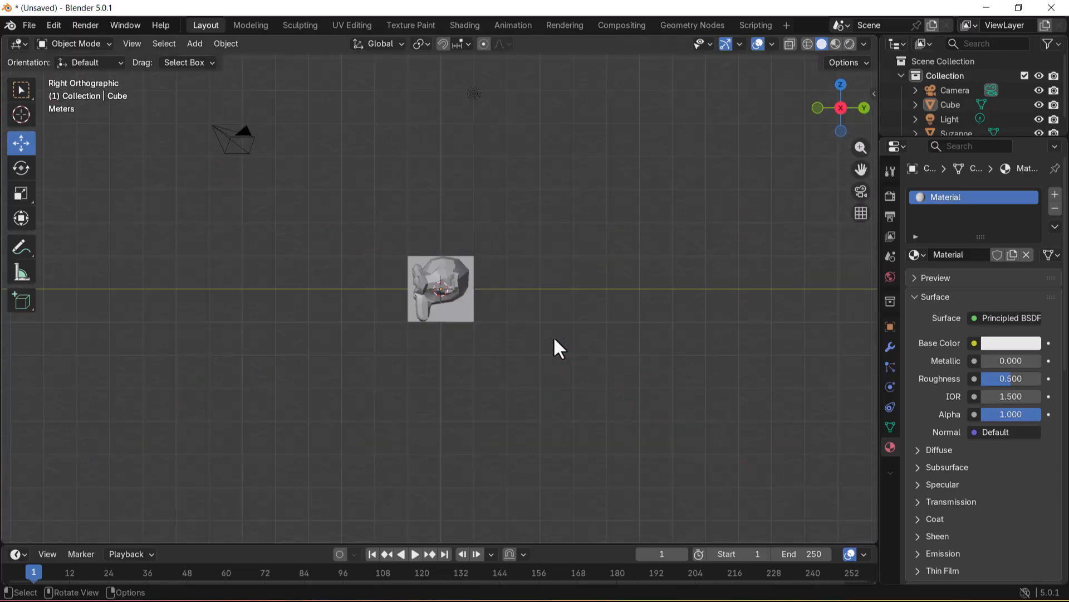
middle_click_drag(521, 248, 649, 246)
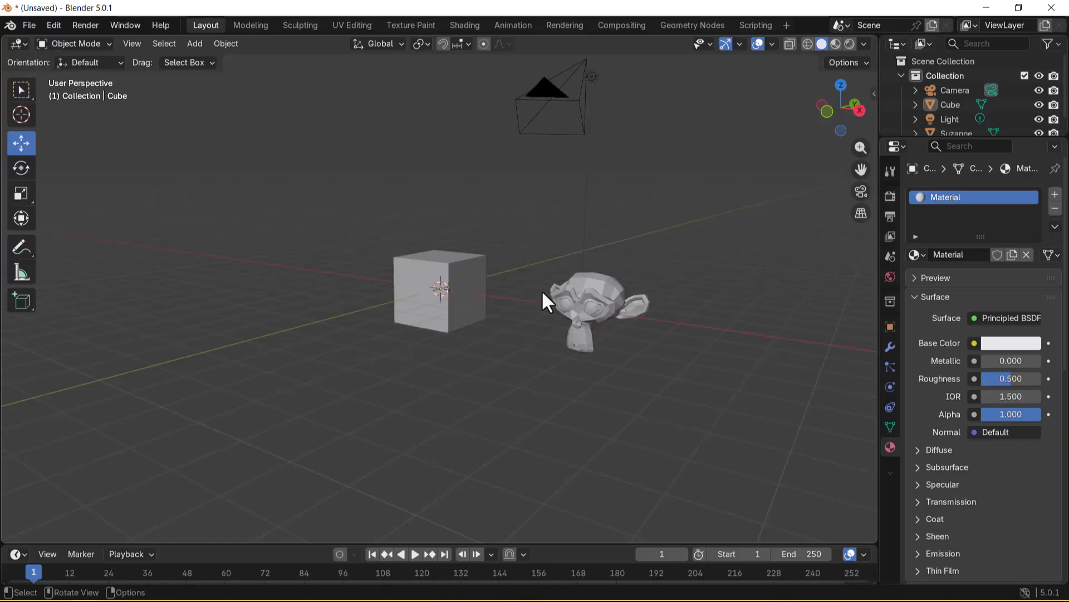
scroll(498, 339, "up", 3)
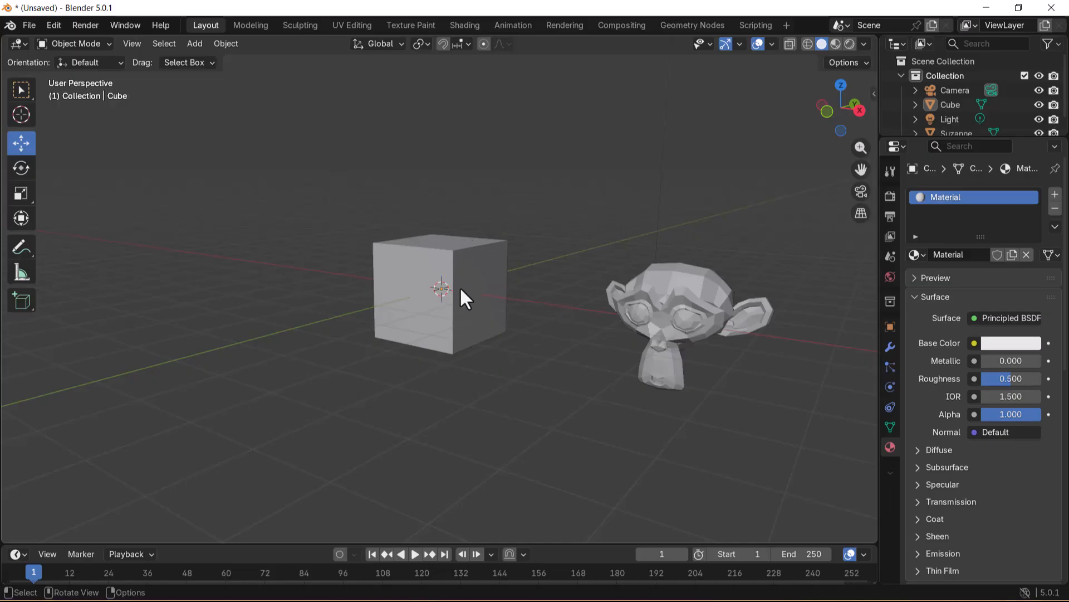
key("grave")
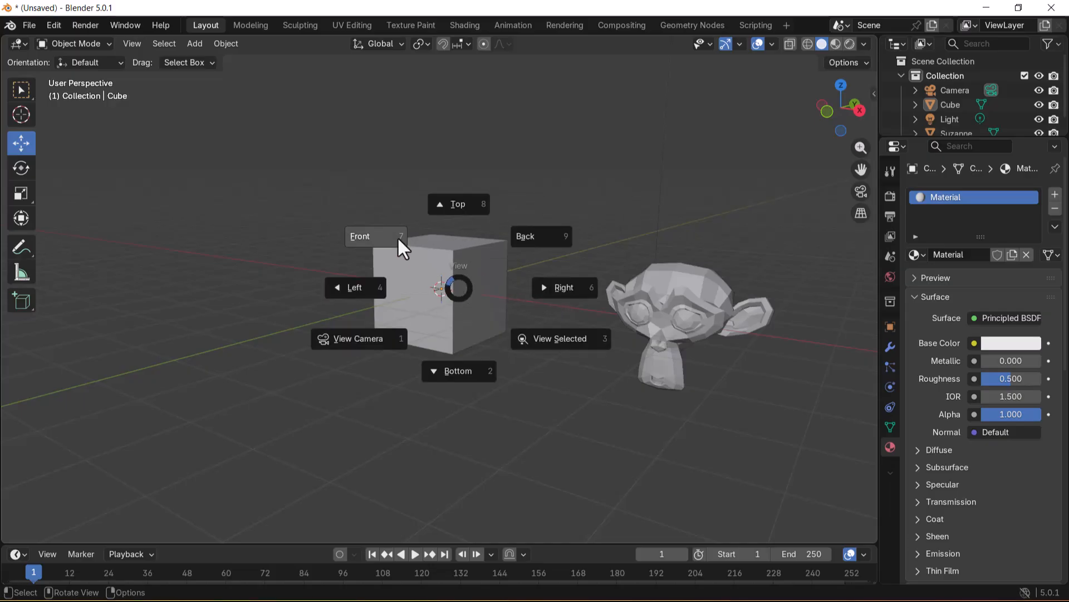
left_click(377, 229)
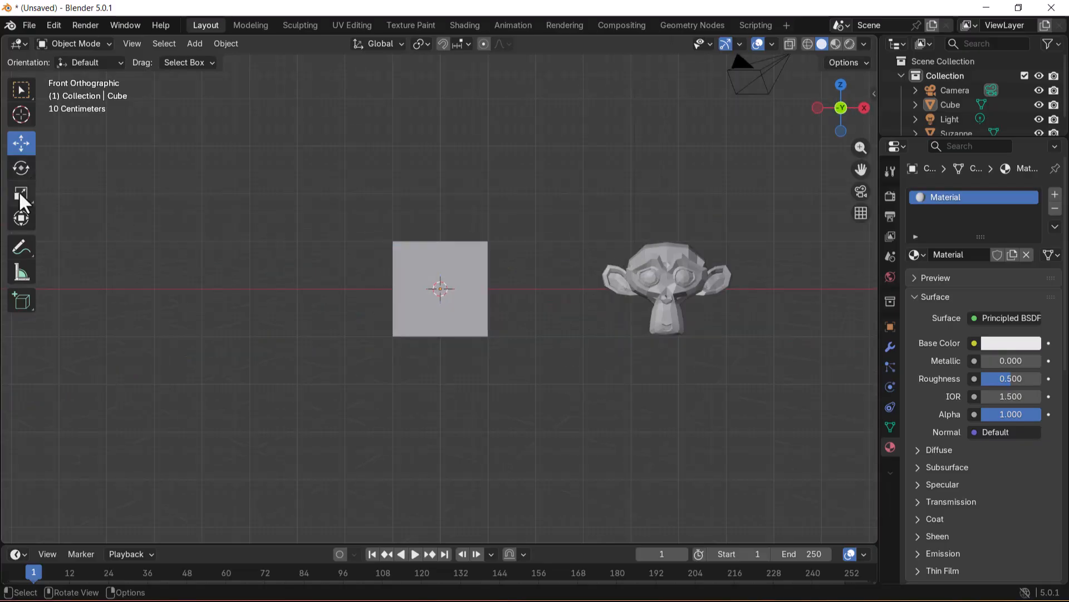
Step: Select the cube and then the monkey, and use the navigation gizmo to view the scene from the back and right before orbiting to perspective
left_click(477, 258)
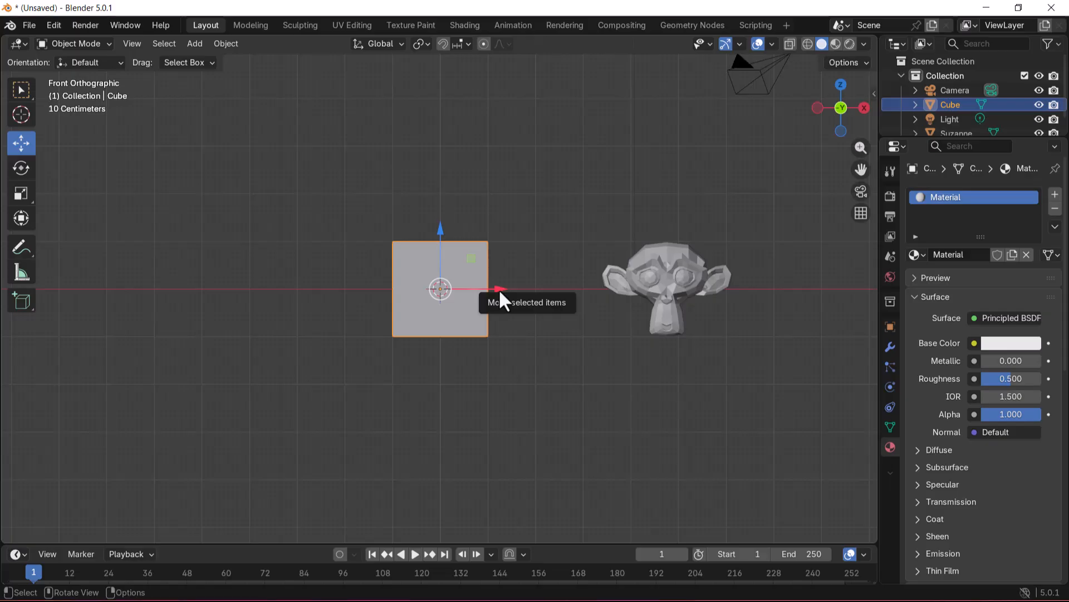
left_click(656, 280)
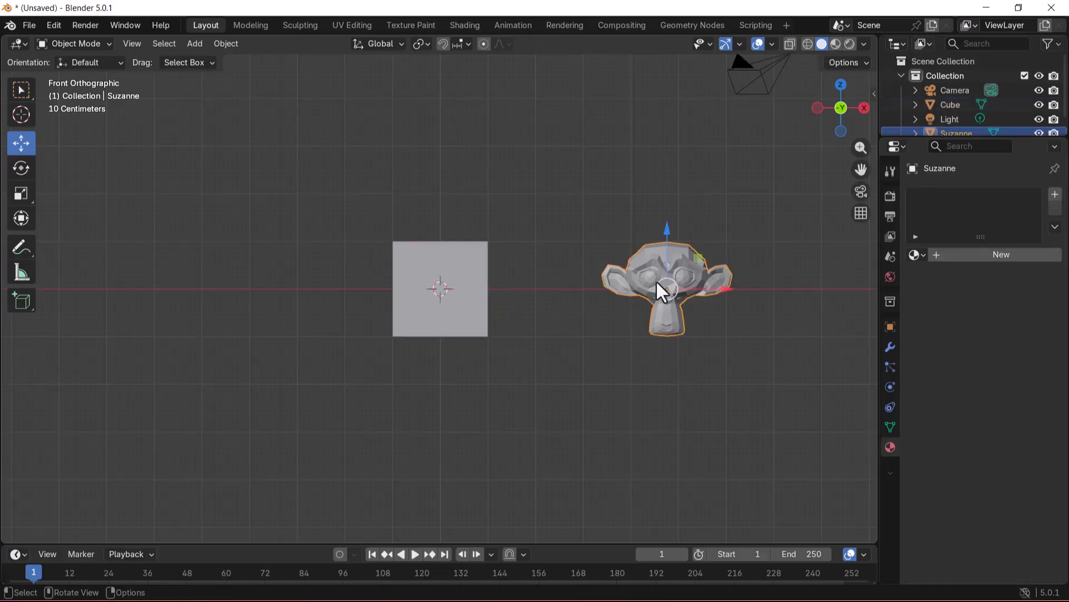
left_click(840, 105)
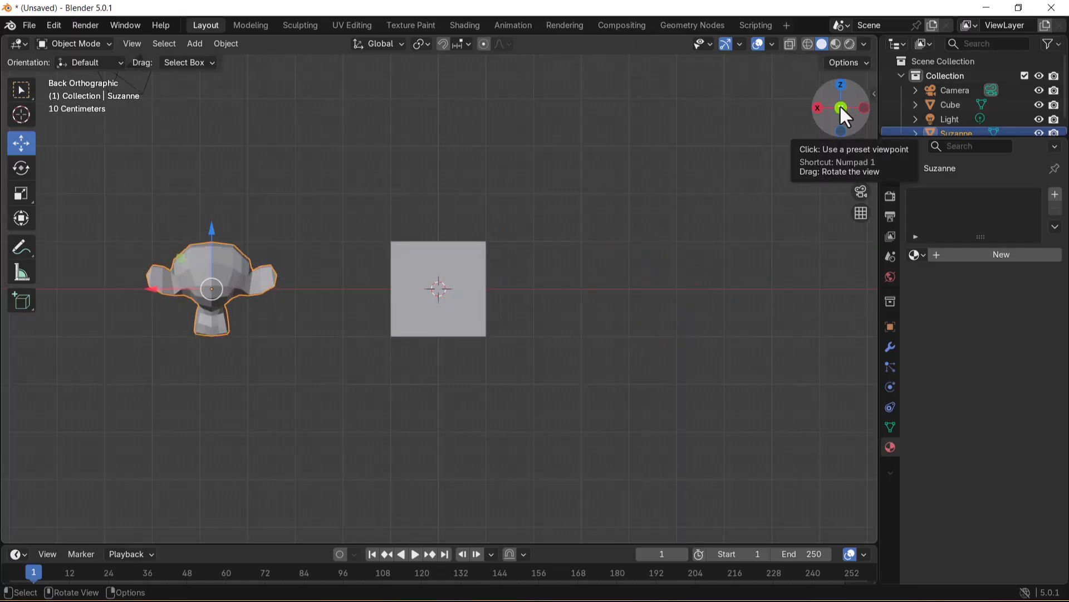
left_click(814, 109)
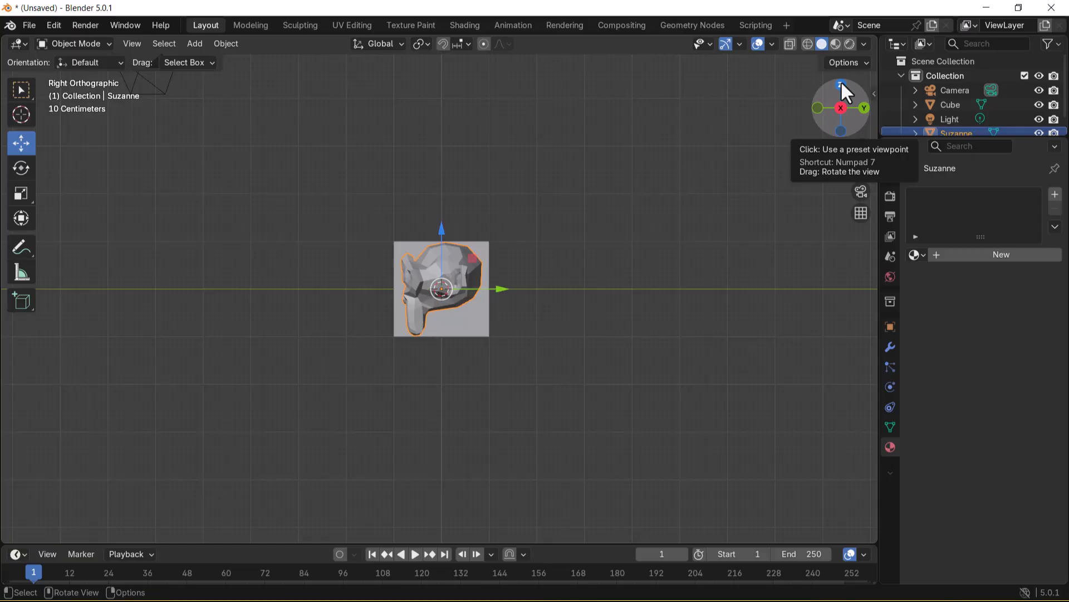
middle_click_drag(512, 199, 613, 203)
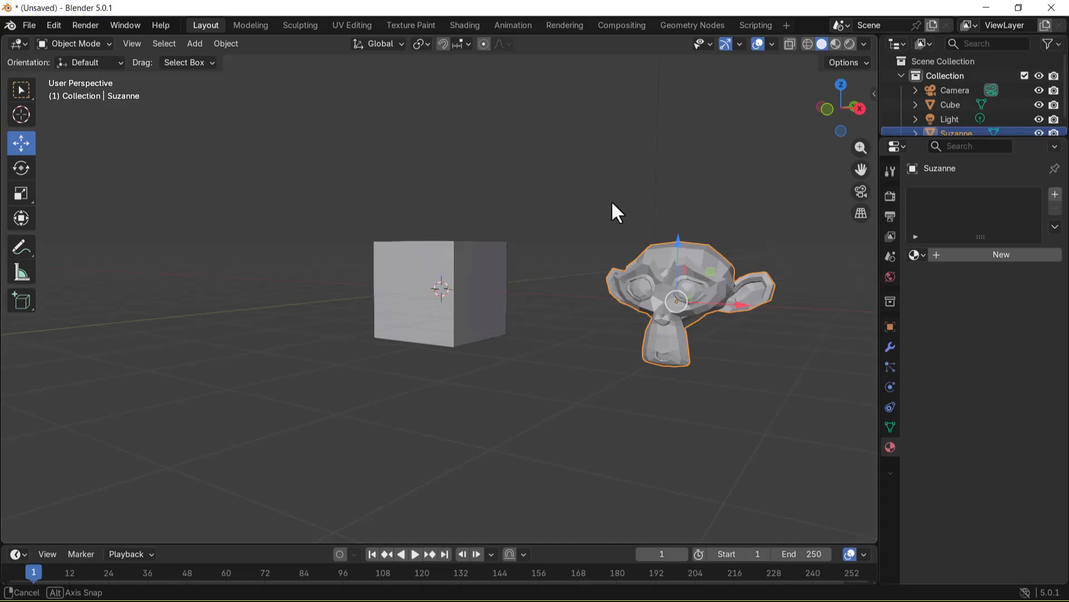
middle_click_drag(698, 210, 665, 209)
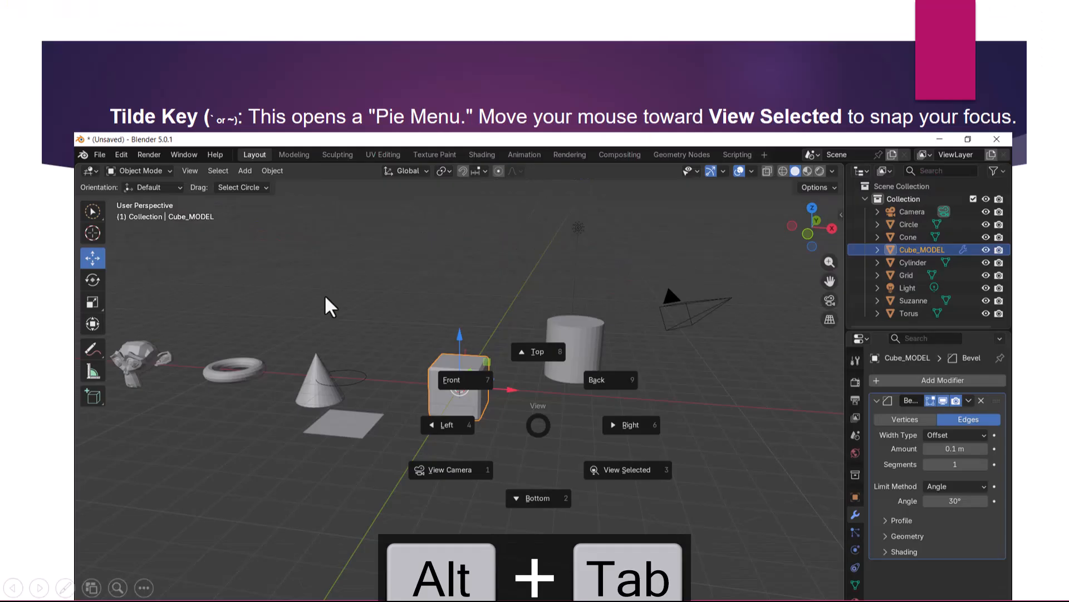
Step: Advance the PowerPoint slide show to the Navigating the View slide, return to Blender and orbit around the cube and monkey
left_click(441, 297)
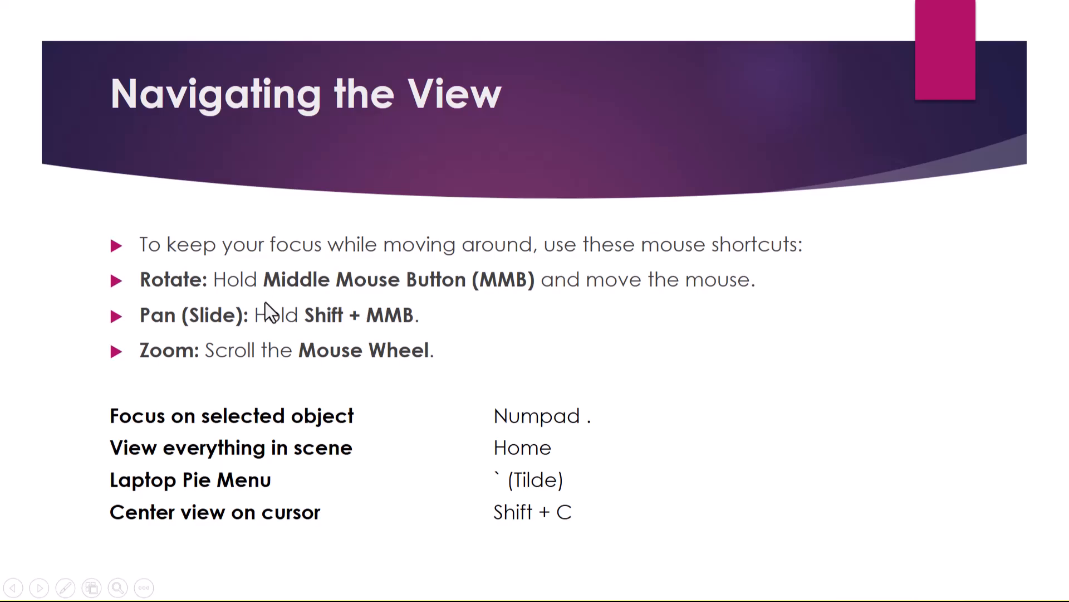
key("alt+Tab")
middle_click_drag(465, 305, 527, 242)
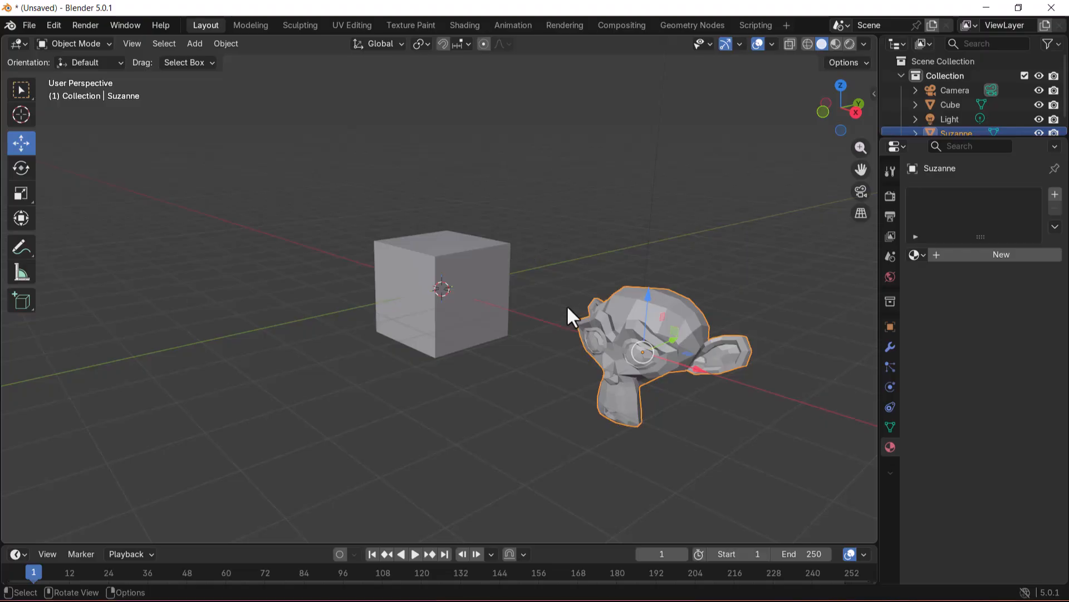
Step: Check the Pan (Slide) instruction on the PowerPoint slide, and return to Blender to pan the view
key("alt+Tab")
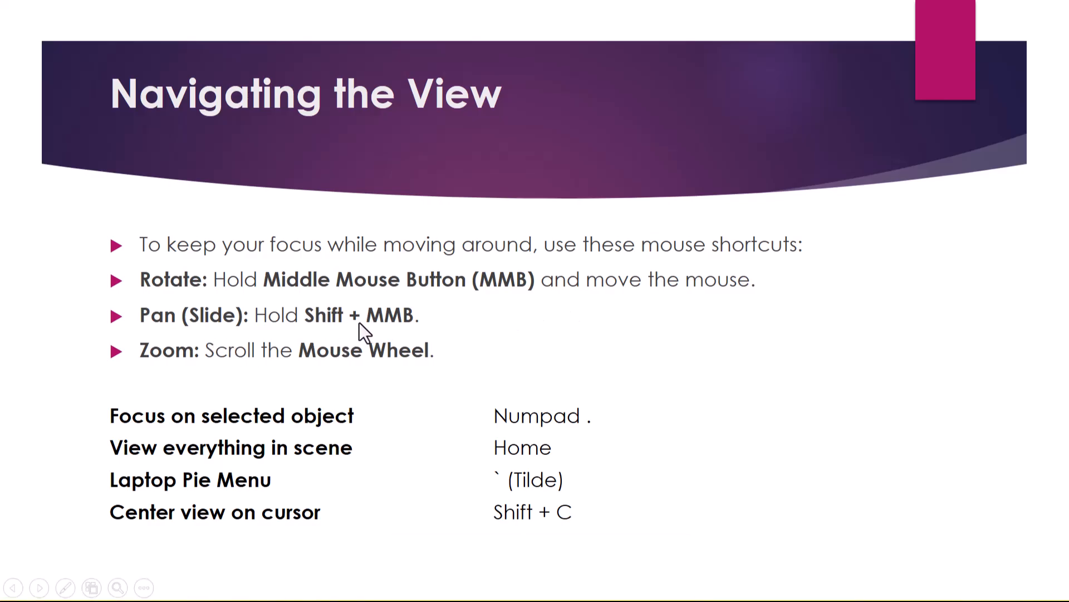
key("alt+Tab")
middle_click_drag(680, 274, 623, 305, "shift")
Step: Revisit the PowerPoint slide for the zoom instruction, and zoom the Blender view out and in repeatedly
key("alt+Tab")
key("alt+Tab")
scroll(534, 315, "down", 5)
scroll(533, 316, "up", 5)
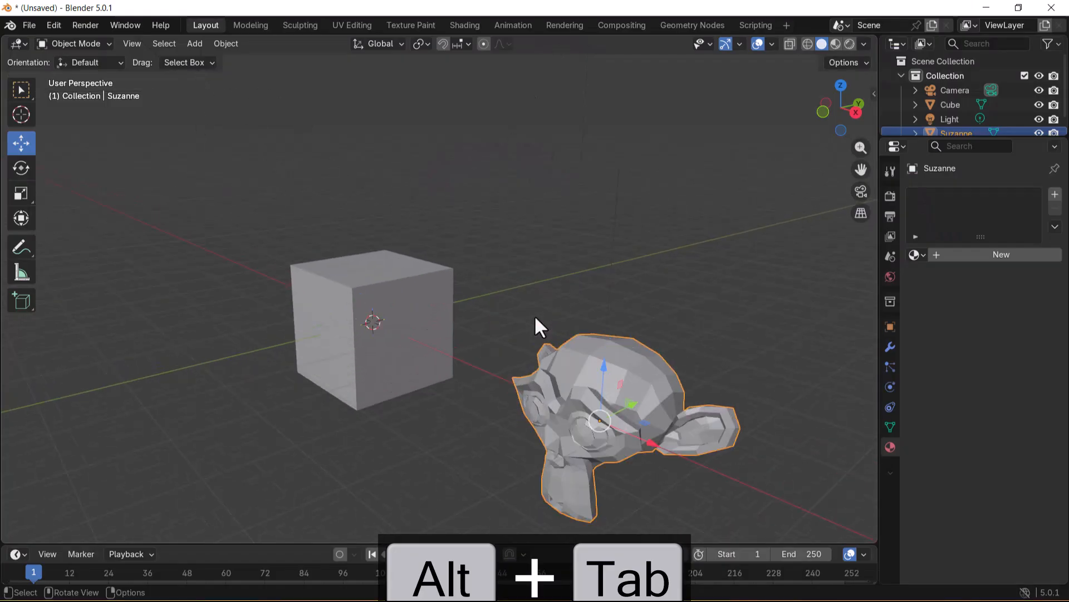
scroll(533, 315, "down", 5)
scroll(534, 316, "up", 3)
Step: Check the focus shortcut on the PowerPoint slide, and focus the Blender view on the selected monkey
key("alt+Tab")
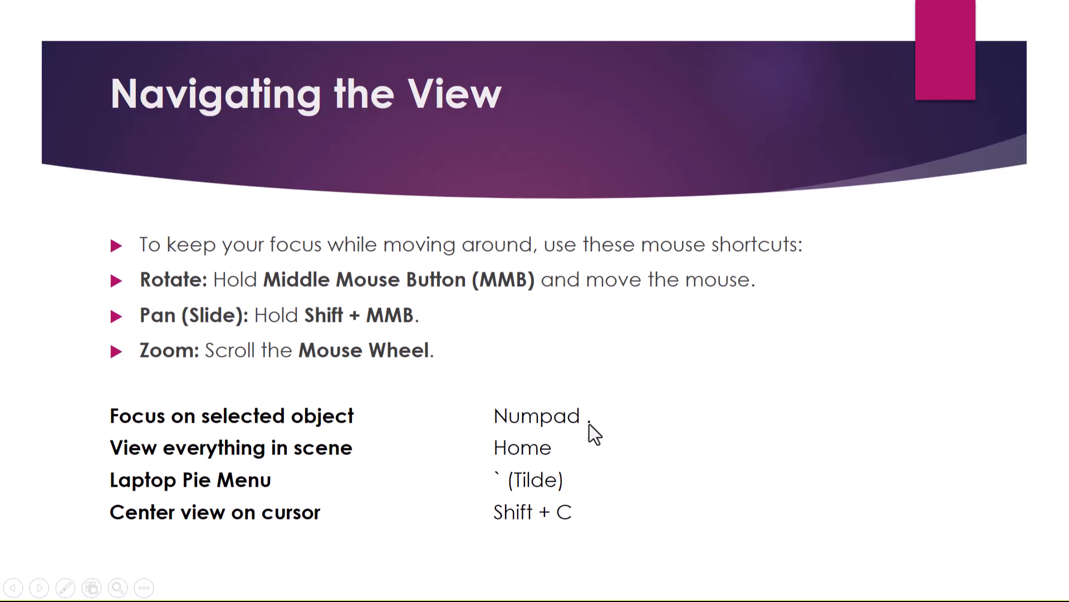
key("alt+Tab")
scroll(551, 330, "down", 5)
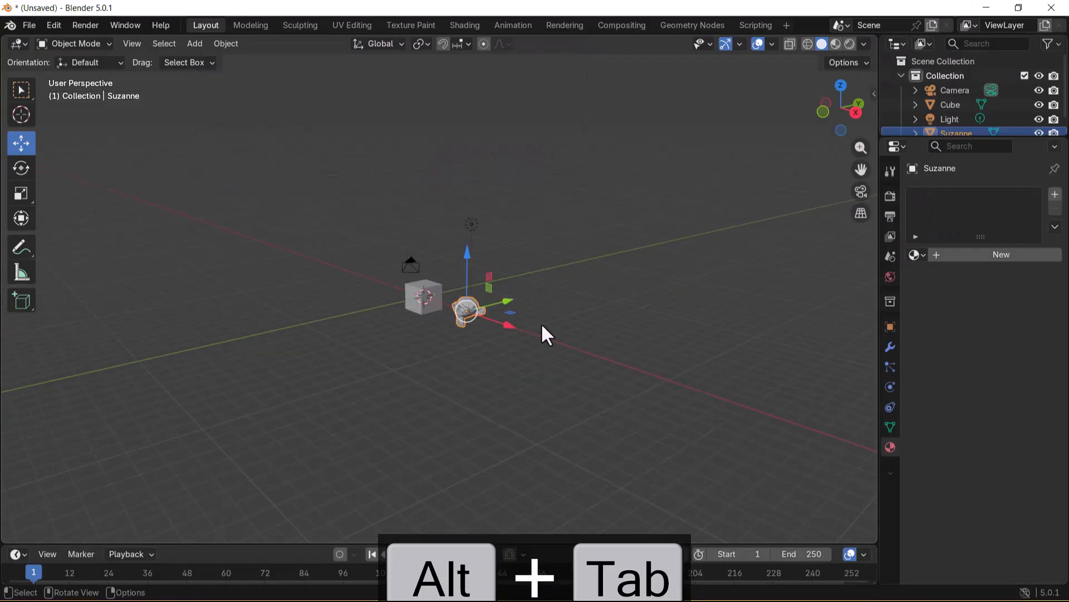
scroll(543, 333, "up", 6)
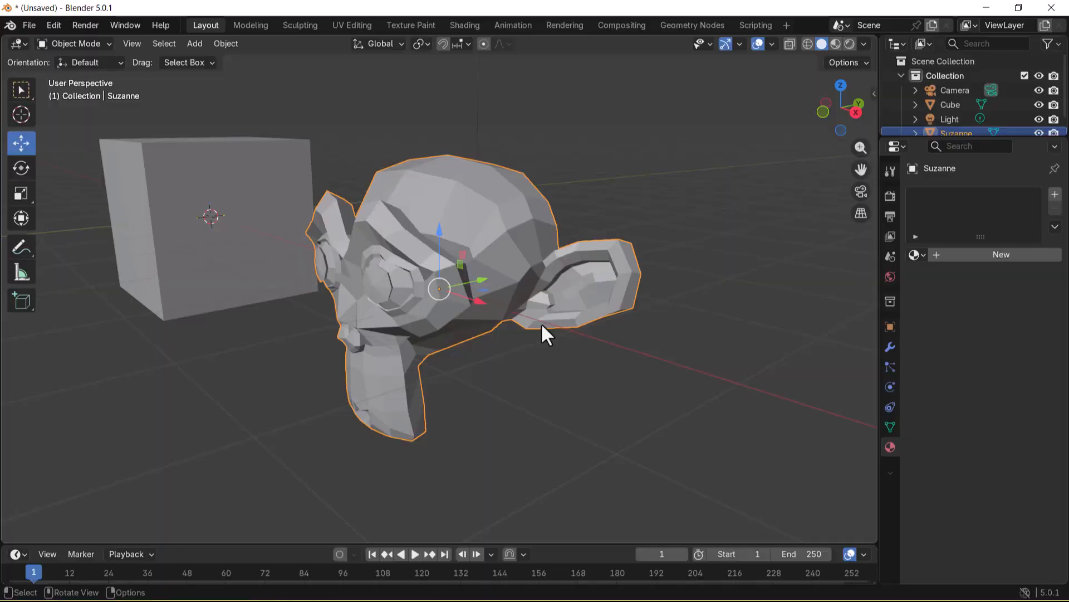
Step: Check the View everything in scene shortcut on the PowerPoint slide, frame all objects in Blender and orbit around them
key("alt+Tab")
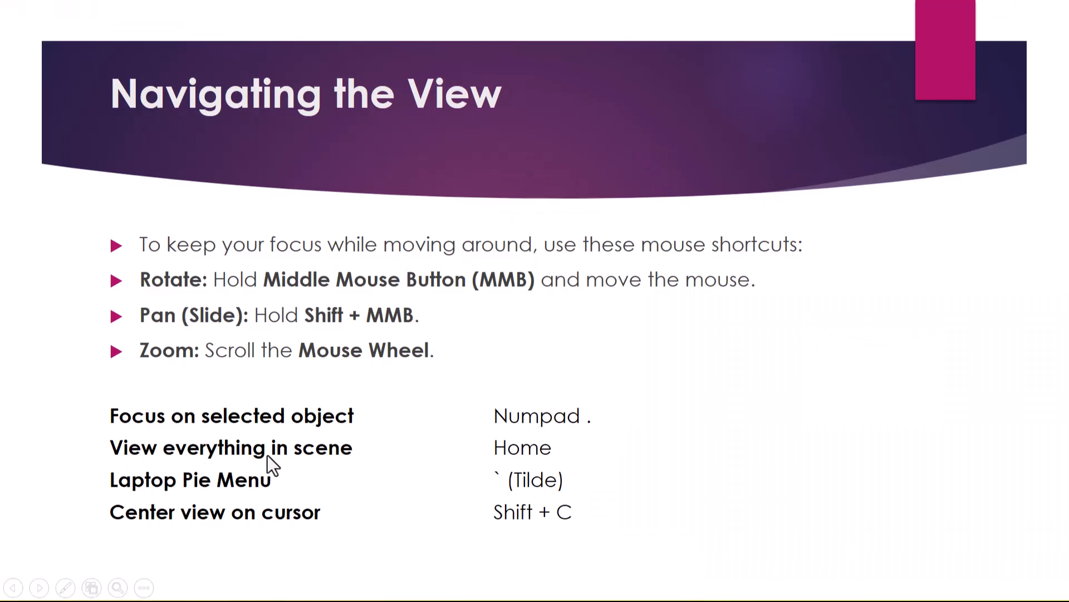
key("alt+Tab")
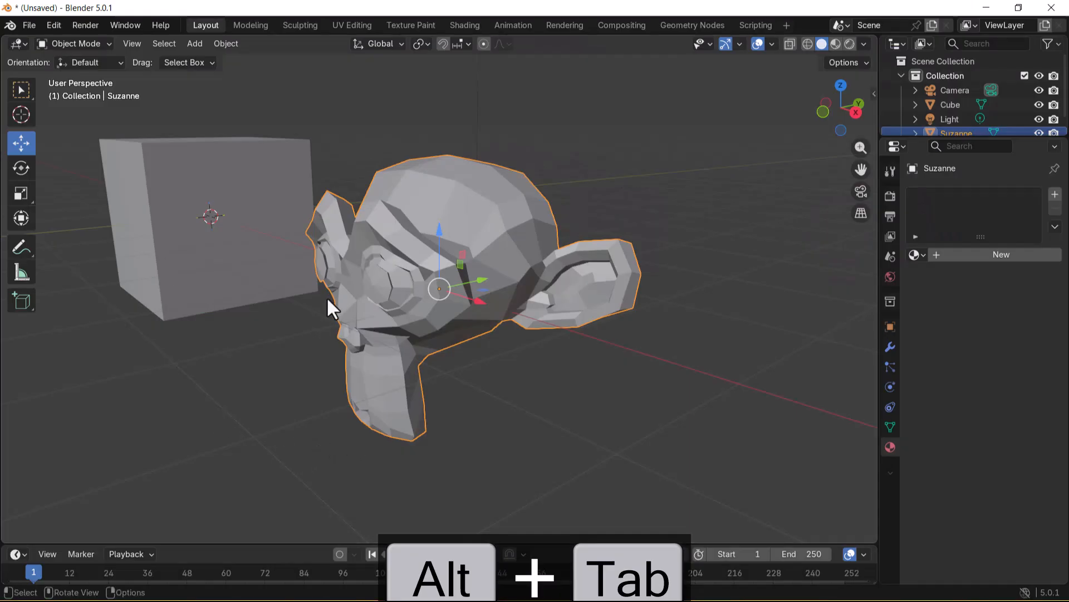
key("Home")
middle_click_drag(352, 368, 471, 369)
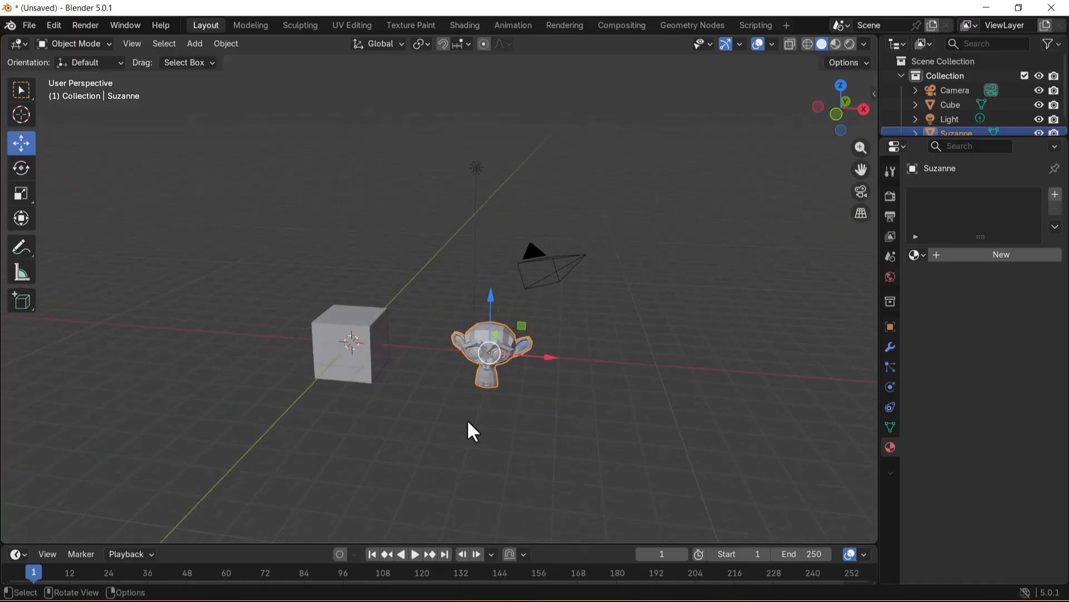
Step: Select the cube, and copy and paste it through the Outliner
left_click(401, 384)
left_click(368, 370)
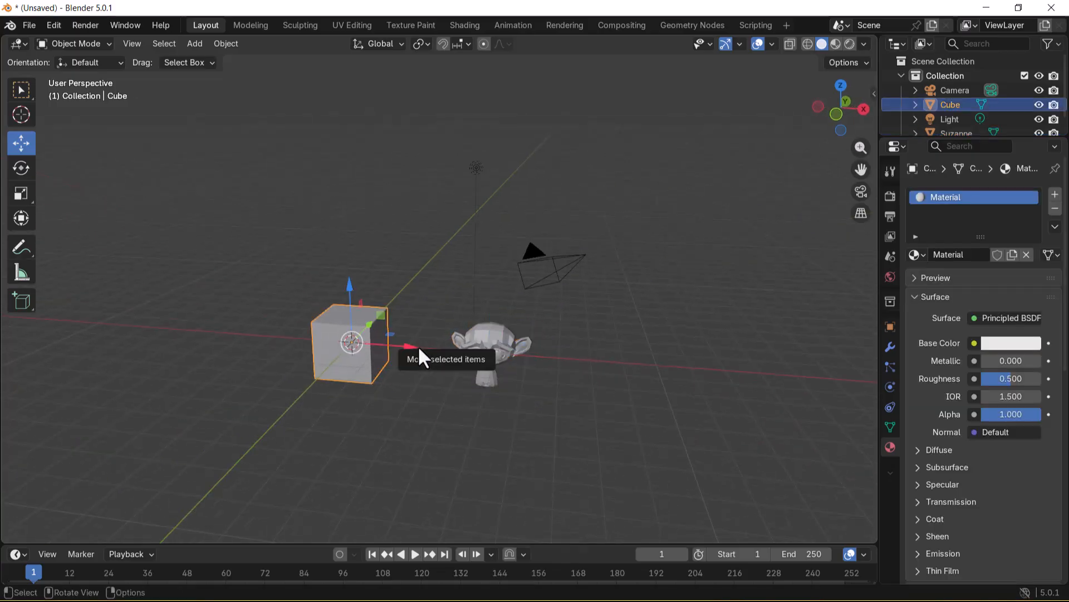
left_click(54, 26)
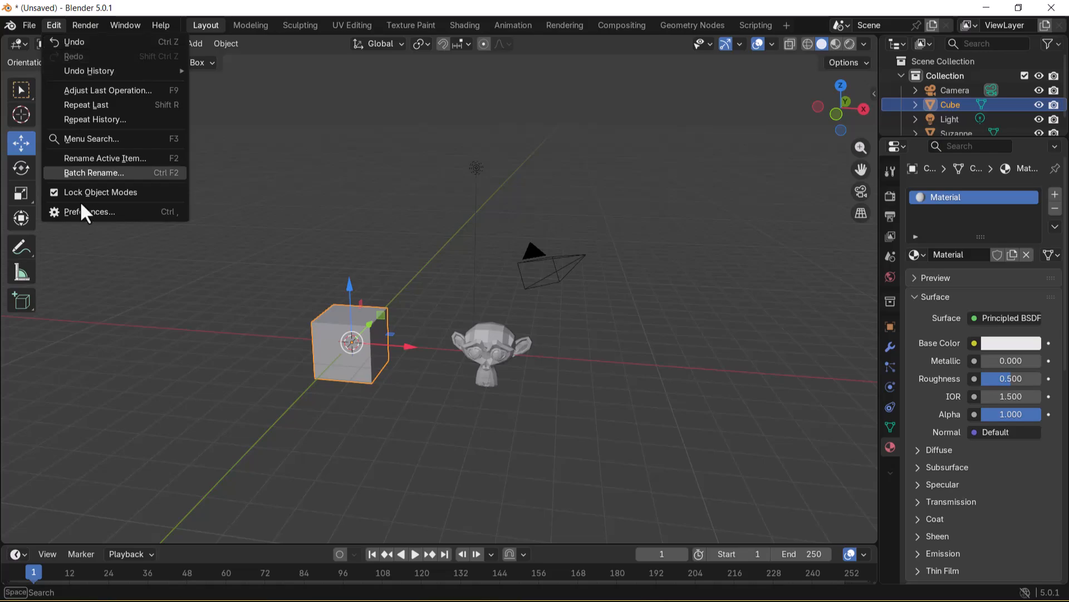
left_click(950, 102)
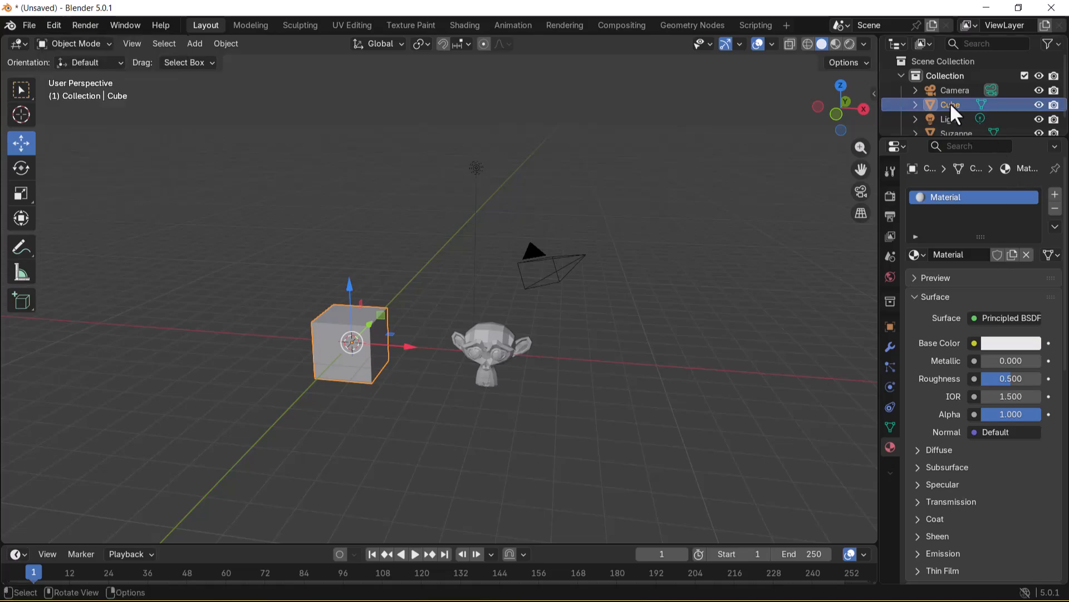
right_click(952, 101)
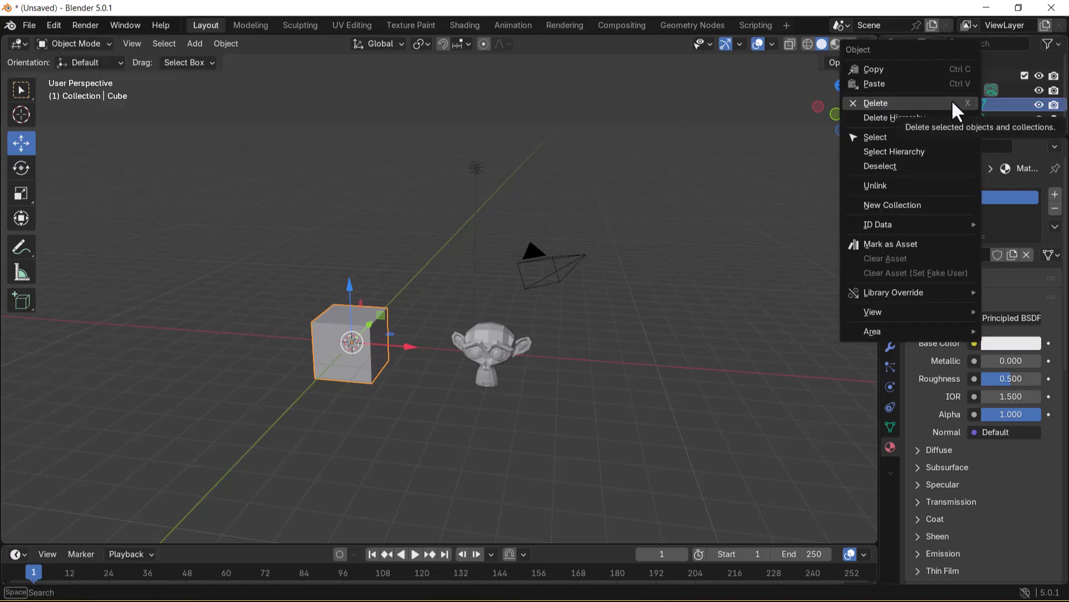
left_click(925, 70)
right_click(937, 104)
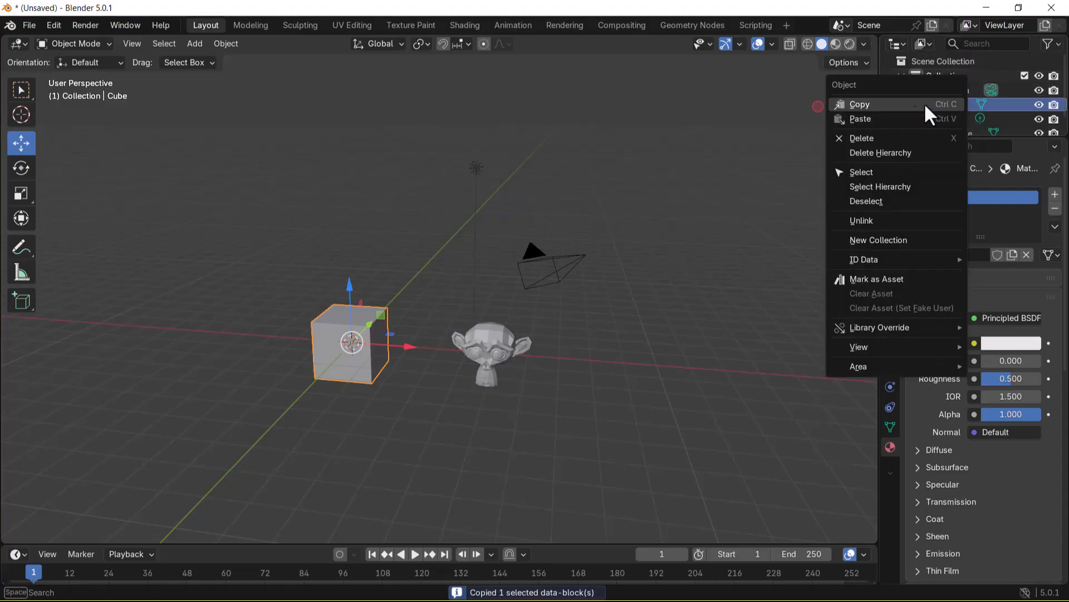
left_click(885, 115)
Step: Move the pasted cube along the X axis well past the monkey
left_click_drag(403, 345, 25, 362)
scroll(391, 359, "down", 3)
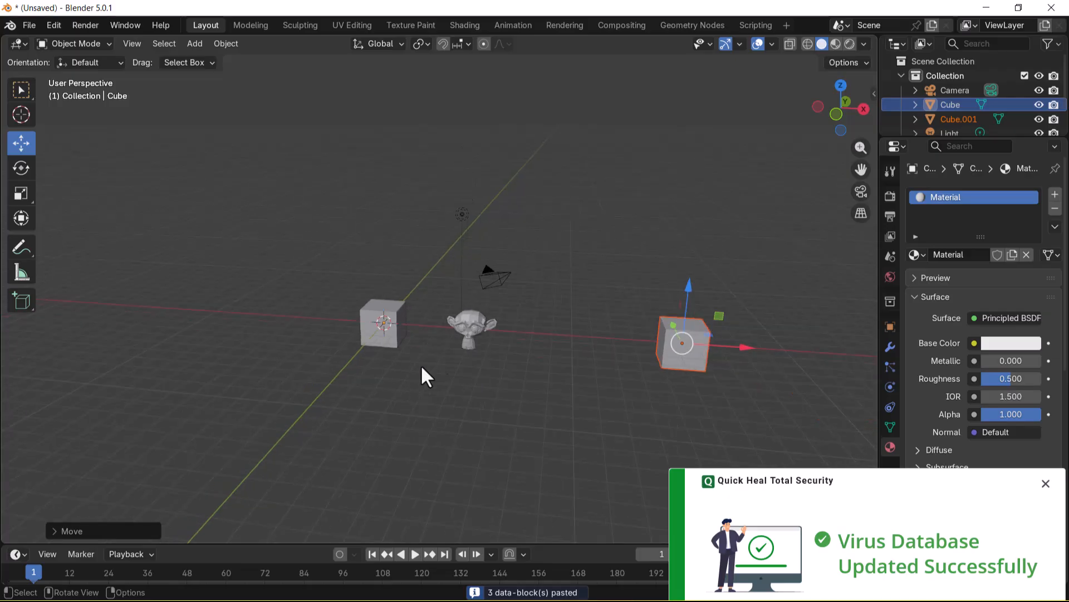
left_click_drag(743, 346, 785, 342)
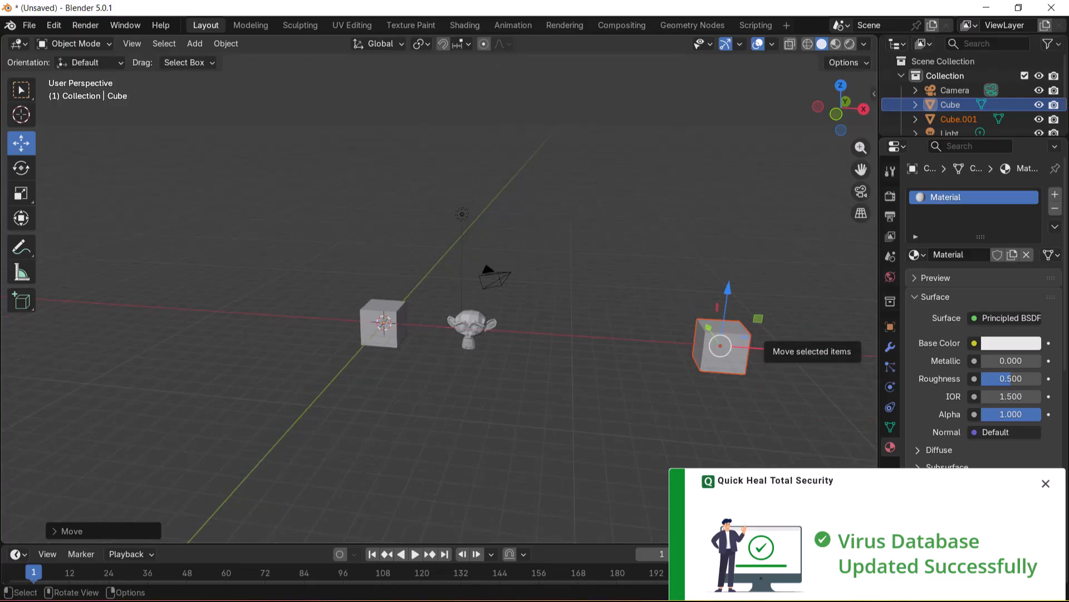
Step: Frame the whole scene, select the monkey, focus the view on it, and frame all objects again
left_click(1046, 483)
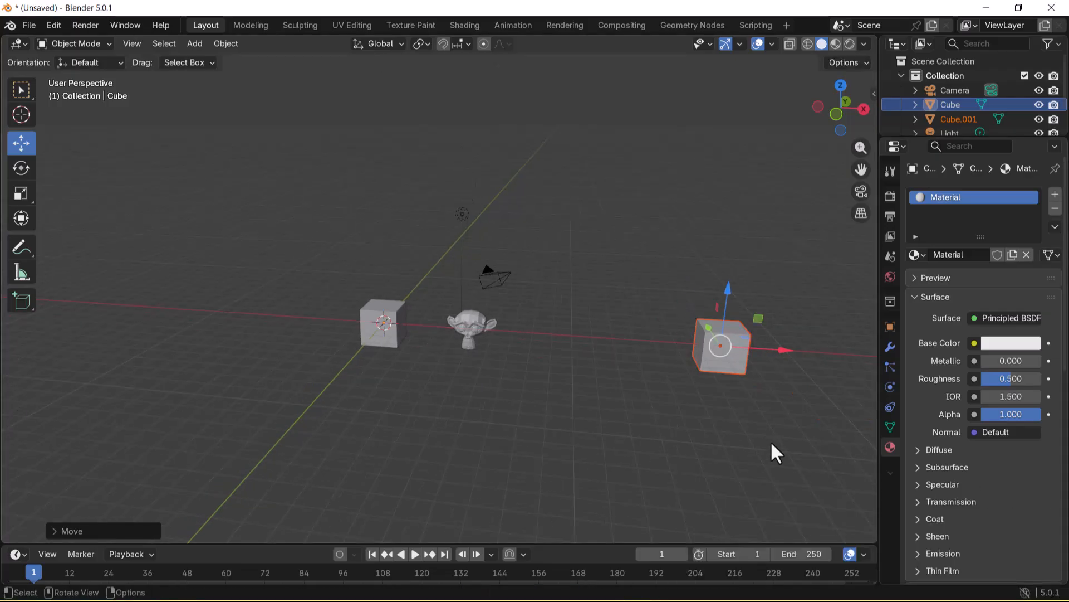
key("Home")
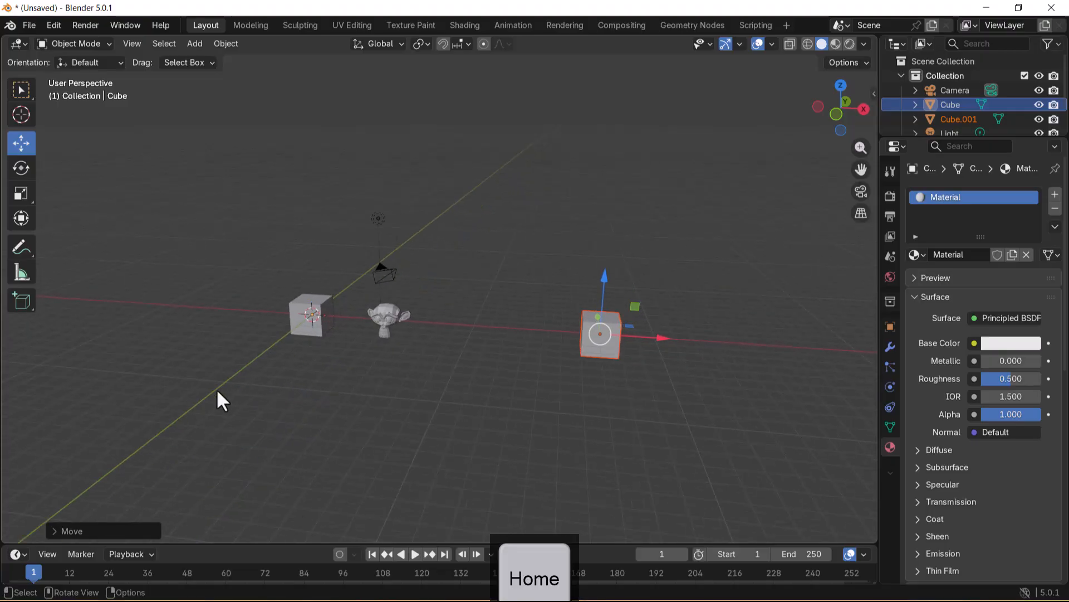
left_click(377, 318)
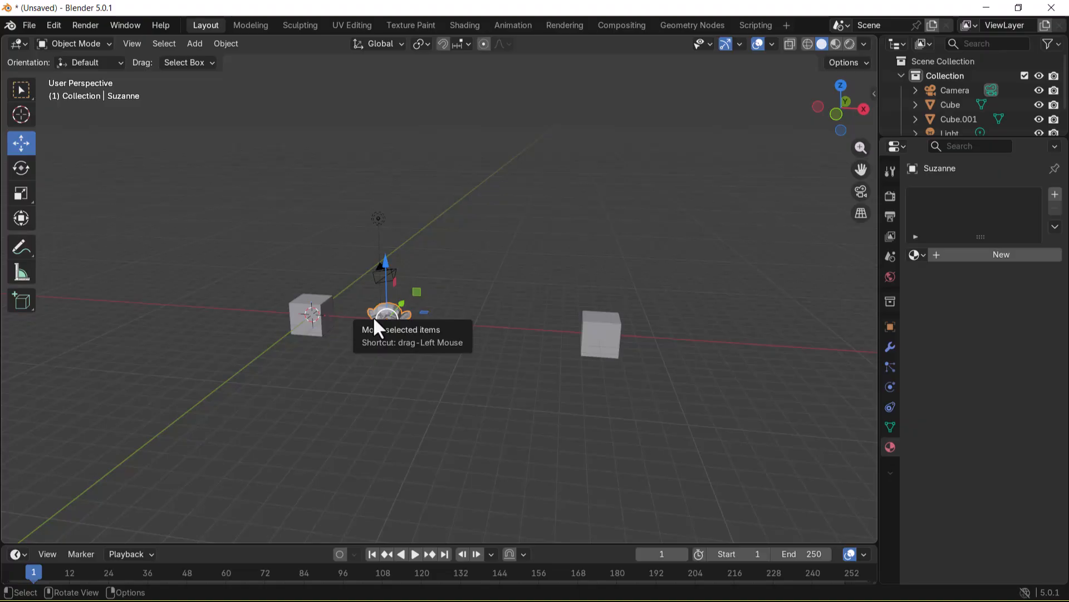
key("Home")
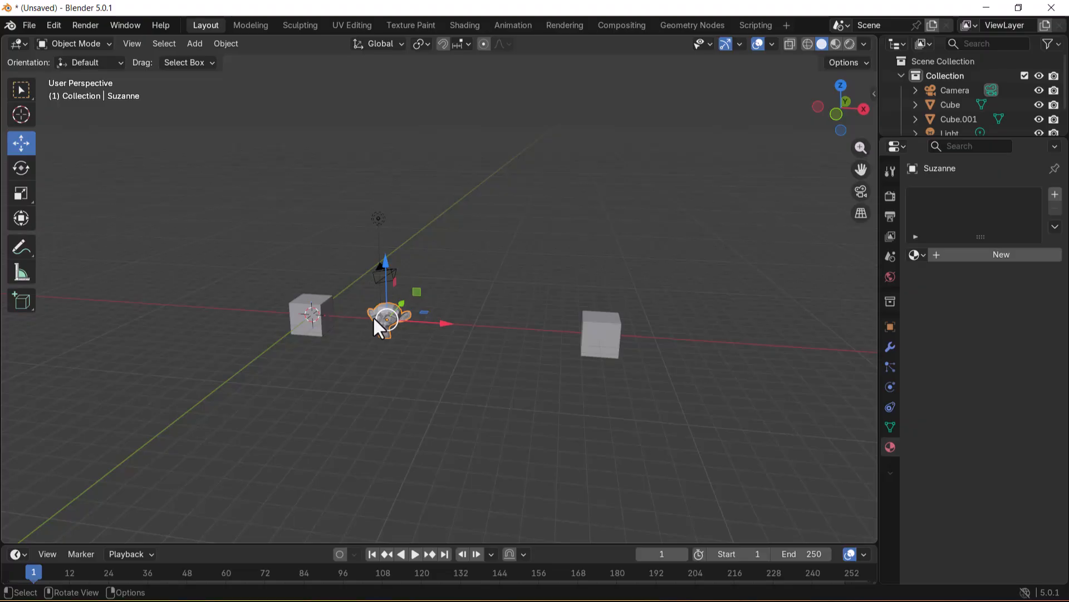
key("KP_Decimal")
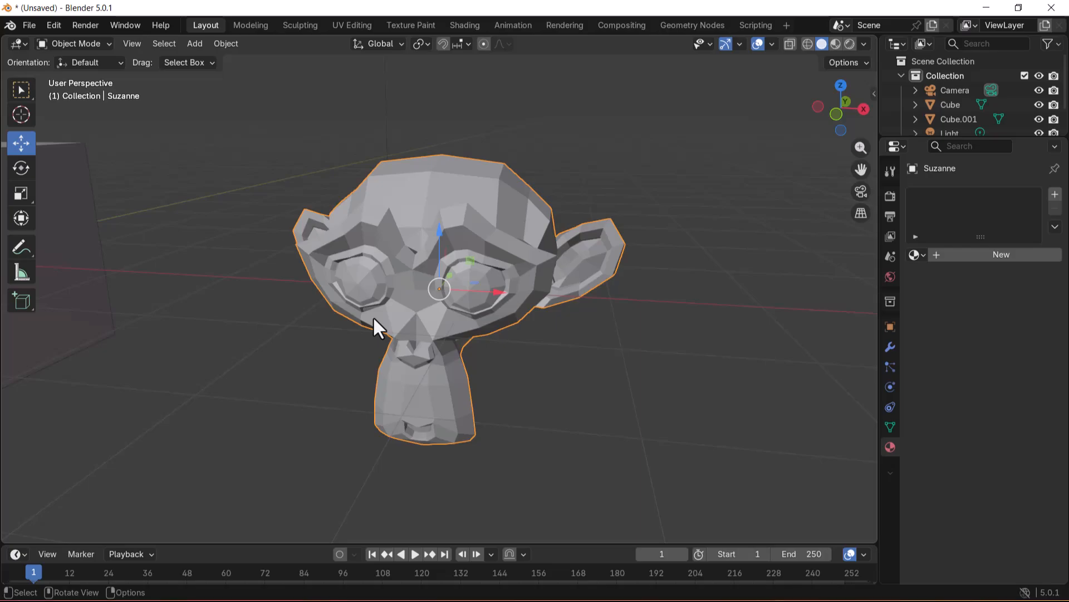
key("Home")
Step: Check the Laptop Pie Menu shortcut on the PowerPoint slide, and bring up the View pie menu in Blender without choosing a view
key("alt+Tab")
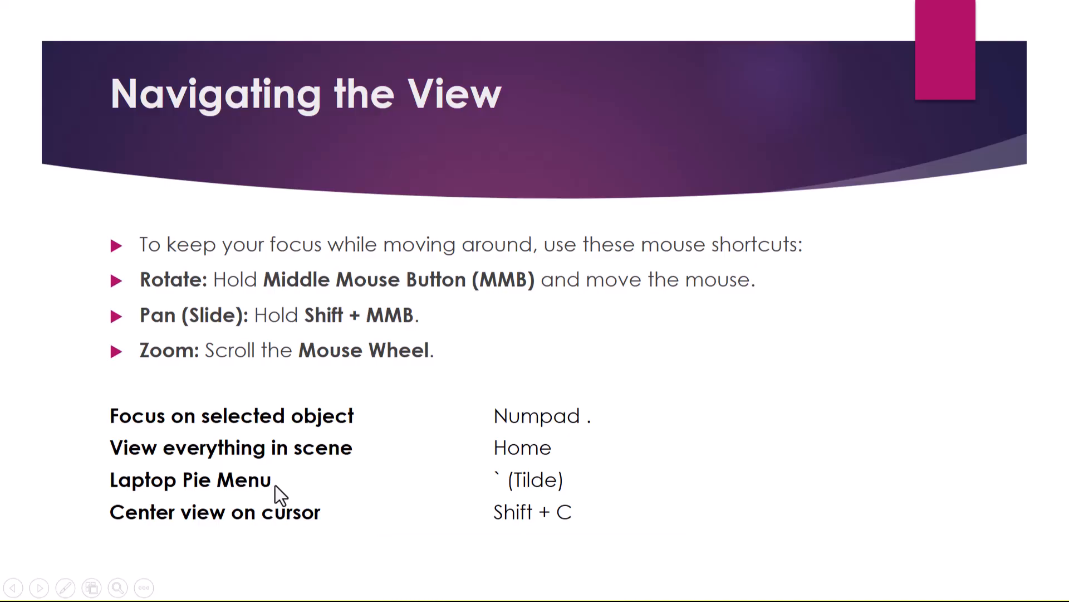
key("alt+Tab")
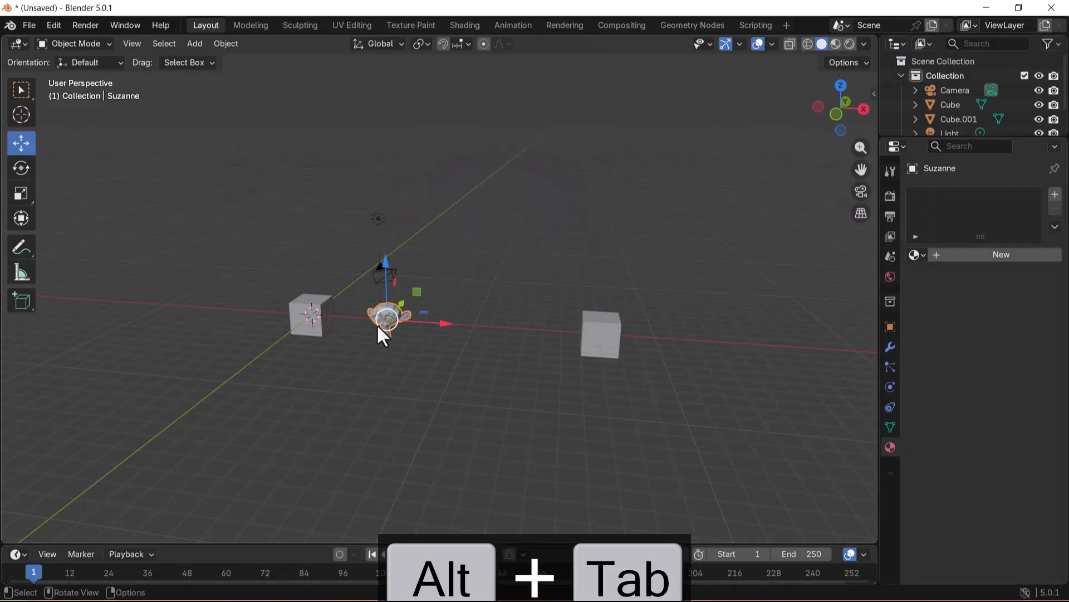
key("grave")
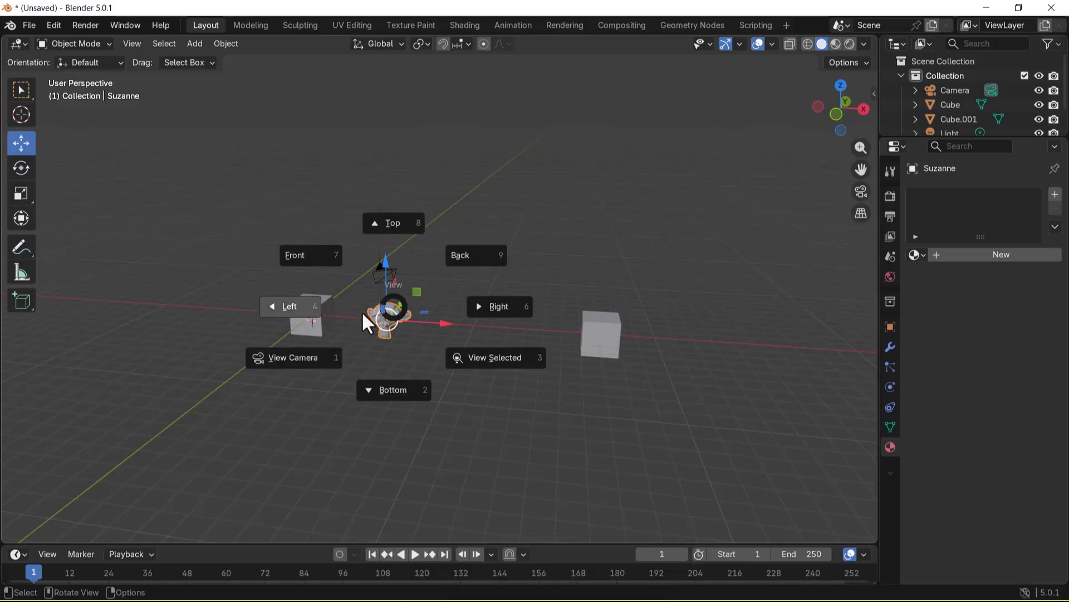
left_click(393, 296)
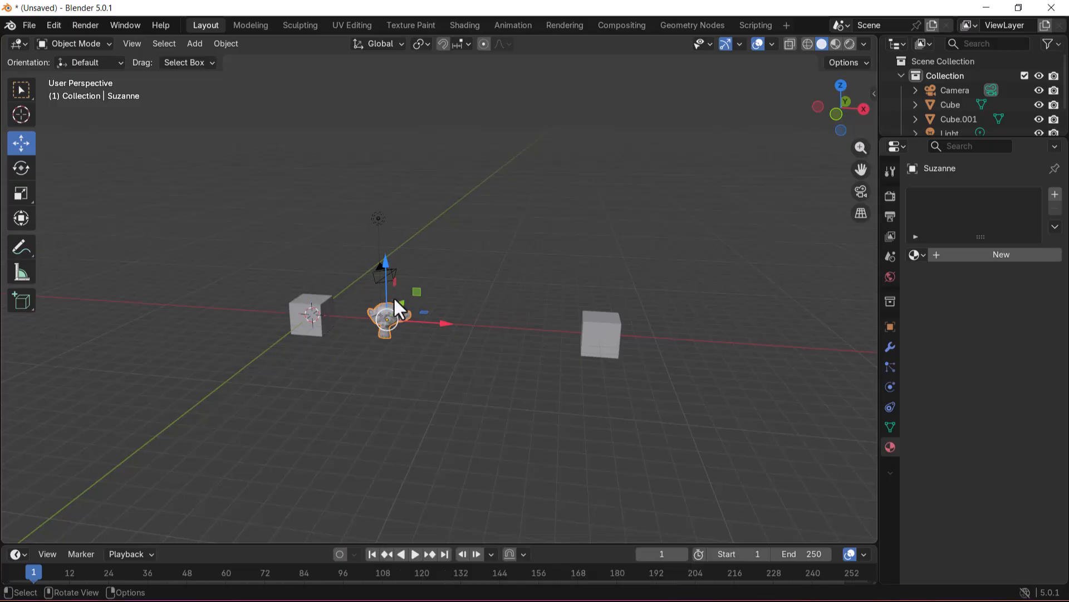
Step: Check the Center view on cursor shortcut on the PowerPoint slide, and apply it in Blender with the monkey selected
key("alt+Tab")
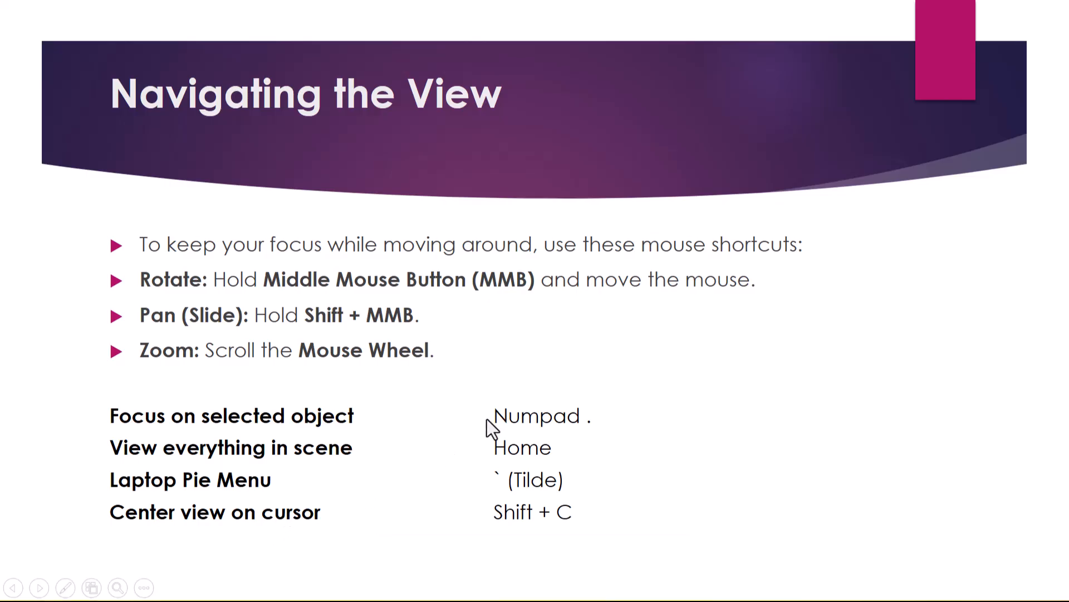
key("alt+Tab")
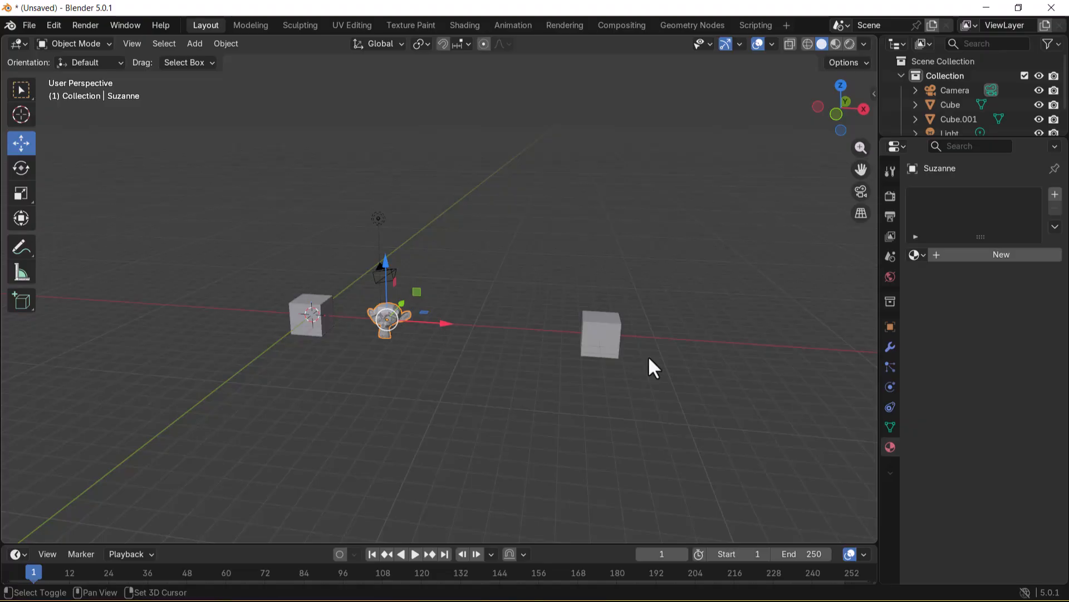
left_click(602, 337)
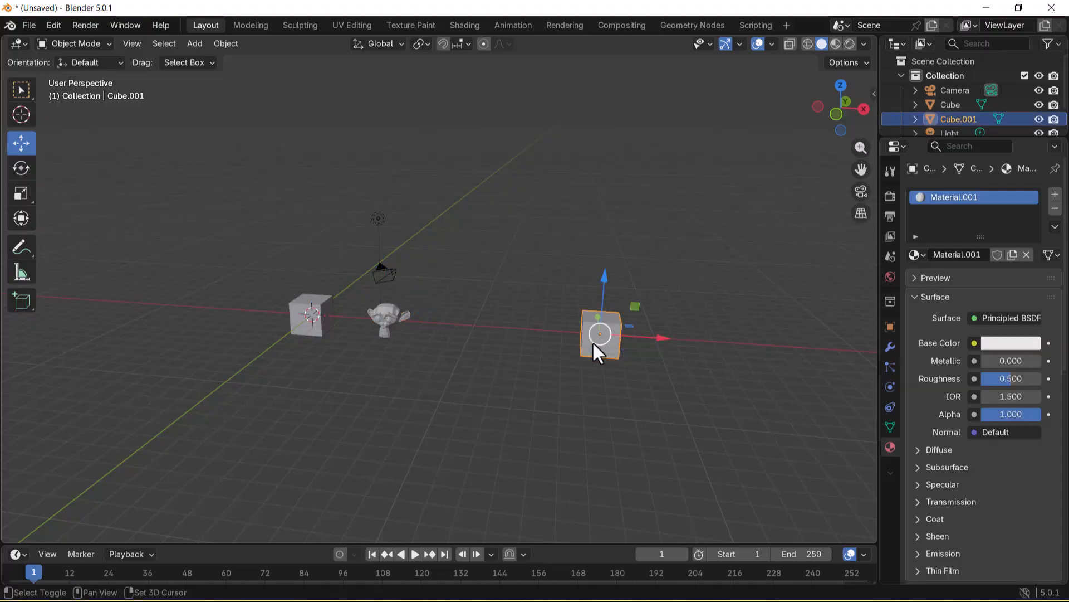
middle_click_drag(589, 343, 279, 395, "alt")
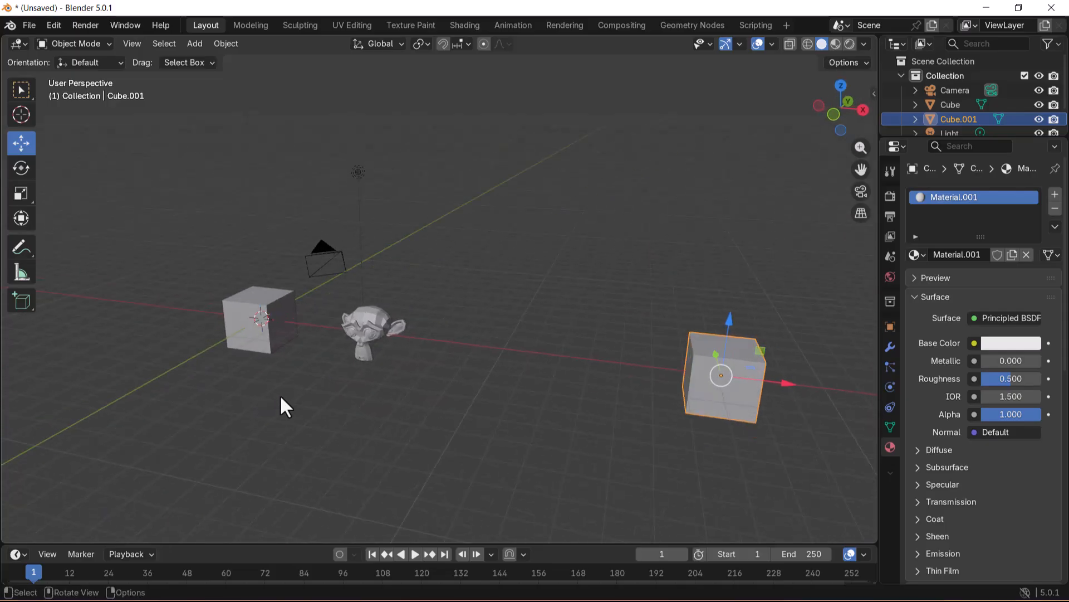
left_click(360, 340)
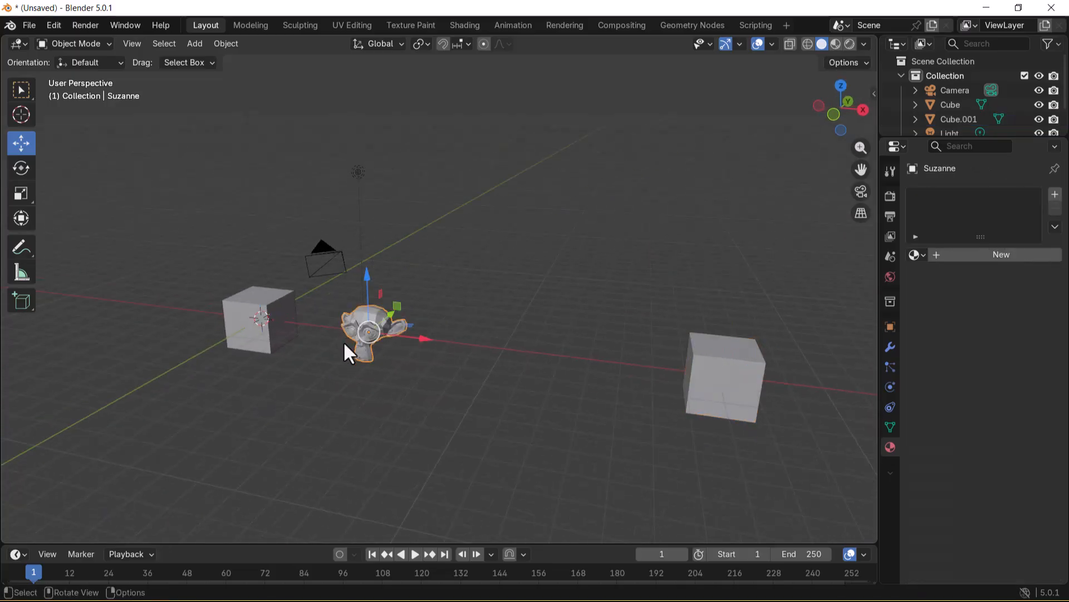
key("shift+c")
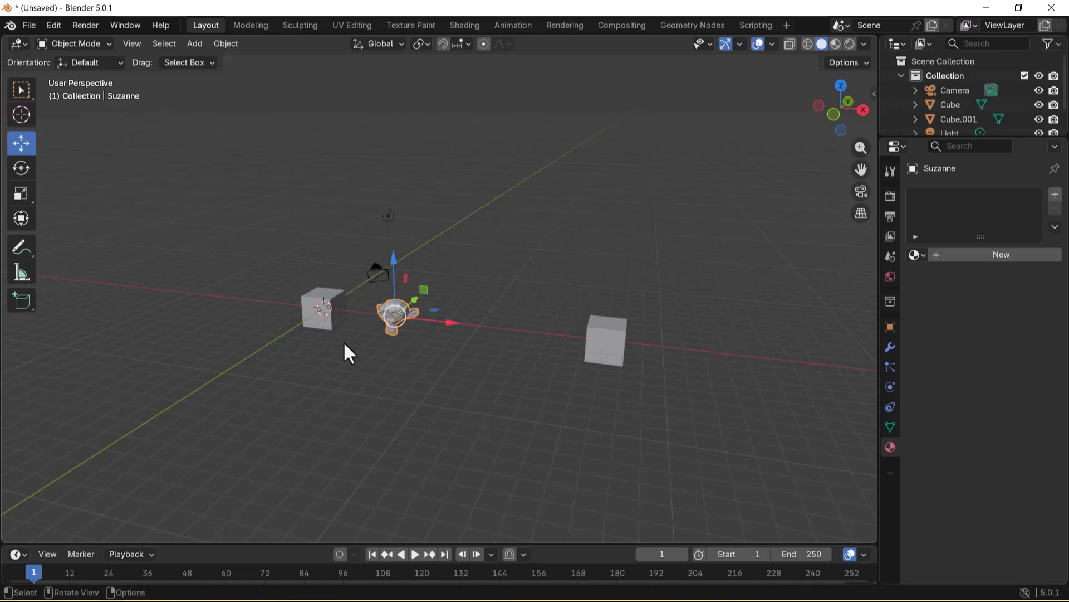
Step: Switch to PowerPoint and advance past the Properties slide to the slide showing the cylinder's Transform values
key("alt+Tab")
left_click(425, 354)
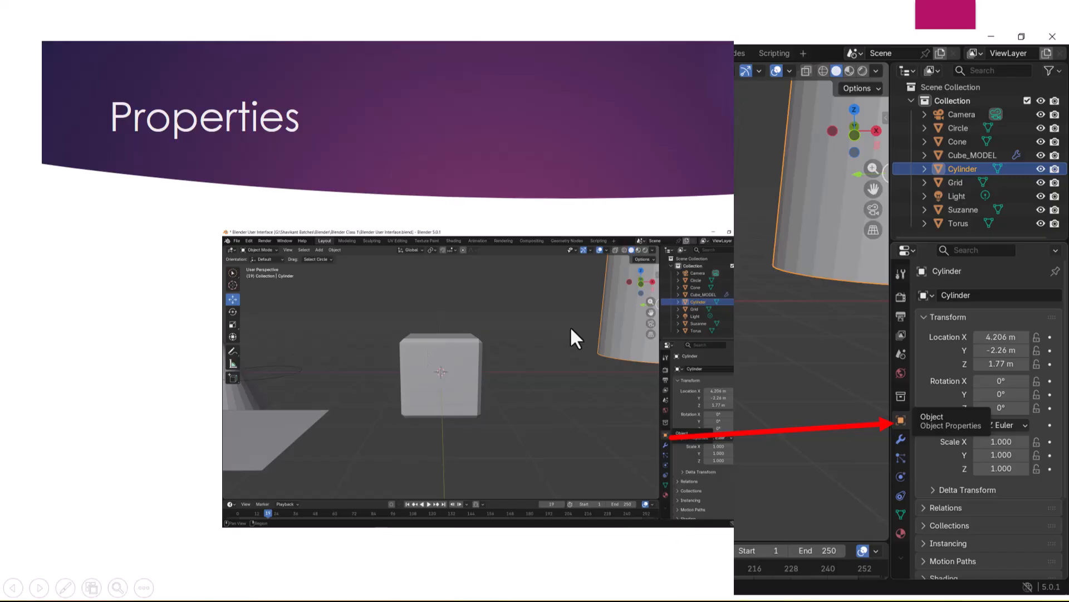
left_click(894, 355)
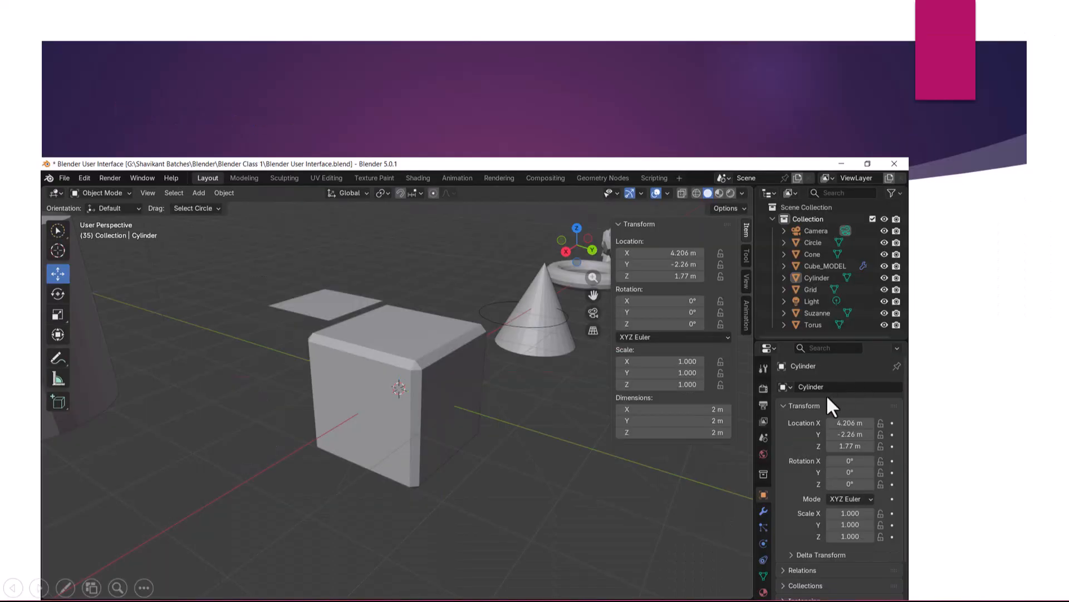
Step: Return to Blender, show the Transform values in the viewport, and set the original cube's location to X -3.16 m and Y -1.4 m
key("alt+Tab")
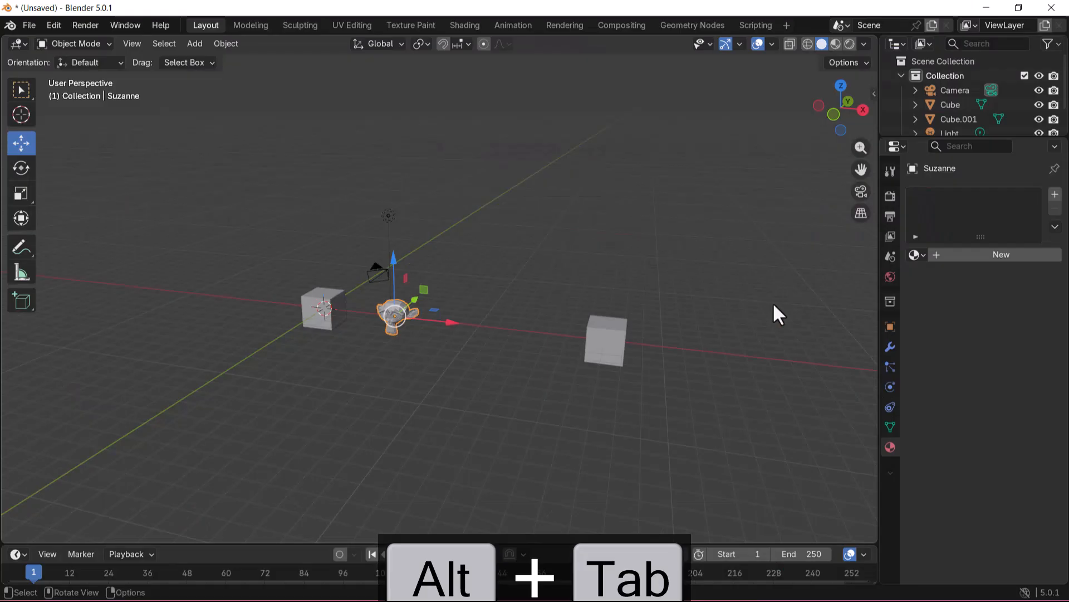
left_click(872, 94)
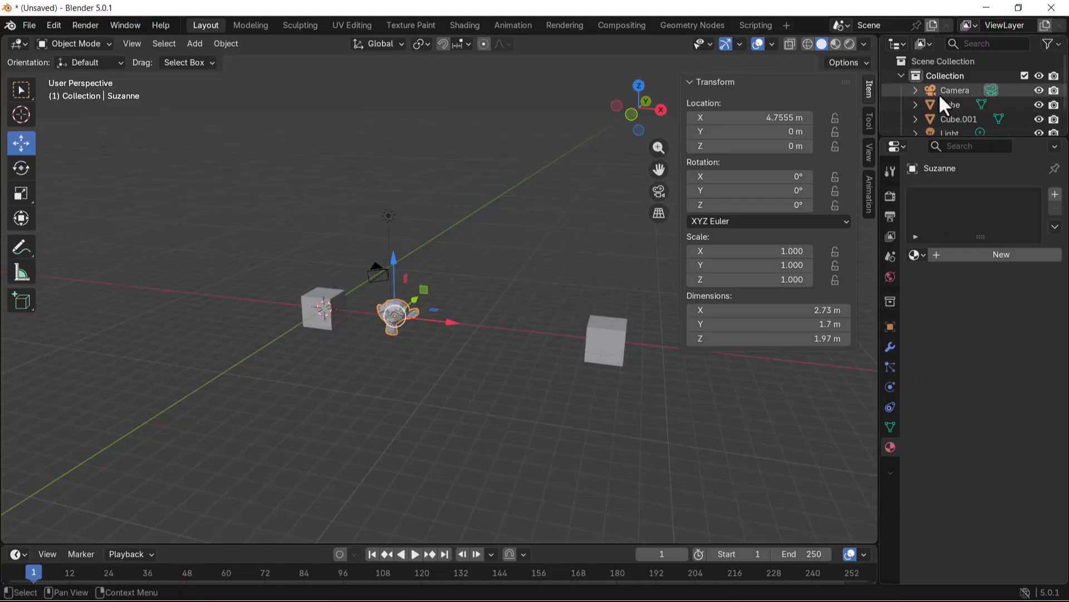
left_click(948, 105)
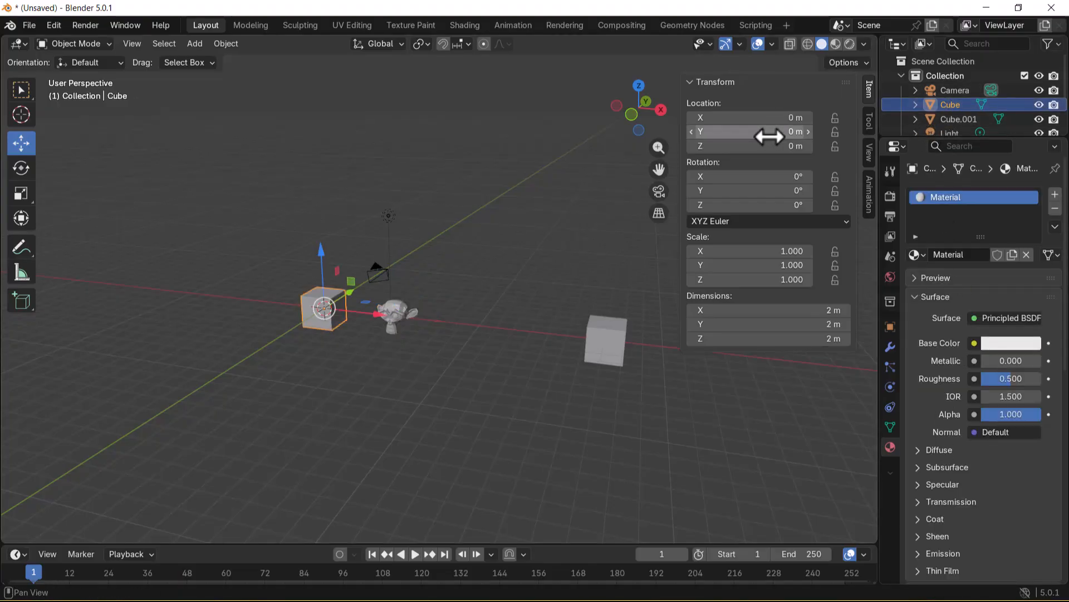
mouse_move(759, 120)
left_mouse_down()
mouse_move(775, 119)
mouse_move(747, 119)
left_mouse_up()
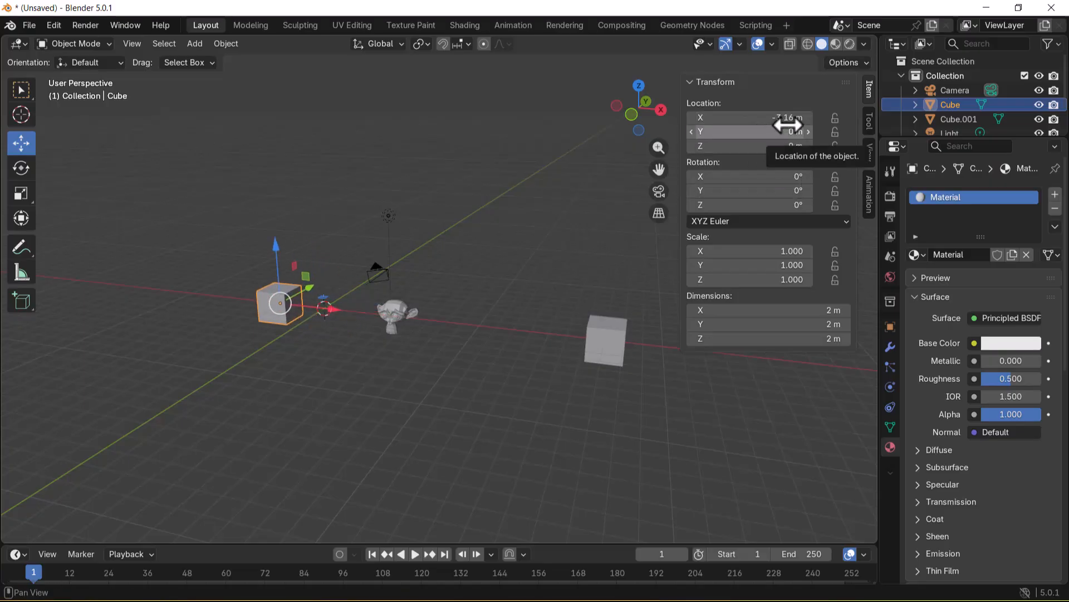
left_click_drag(751, 129, 724, 129)
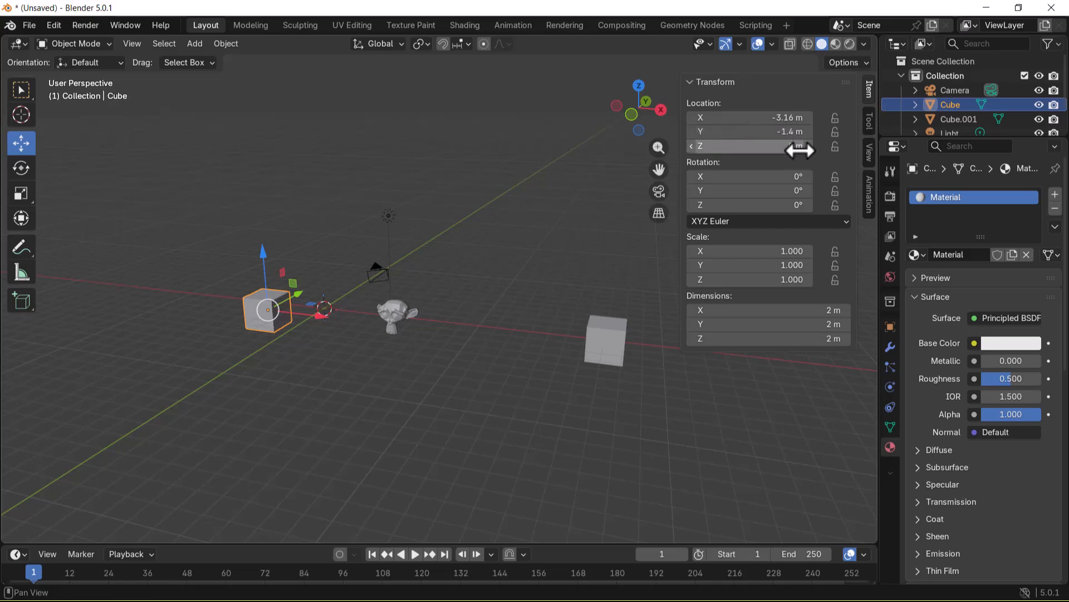
Step: Display the cube's Object Properties, and set its Z location to -1.33 m and its X rotation to about -84°
left_click(929, 104)
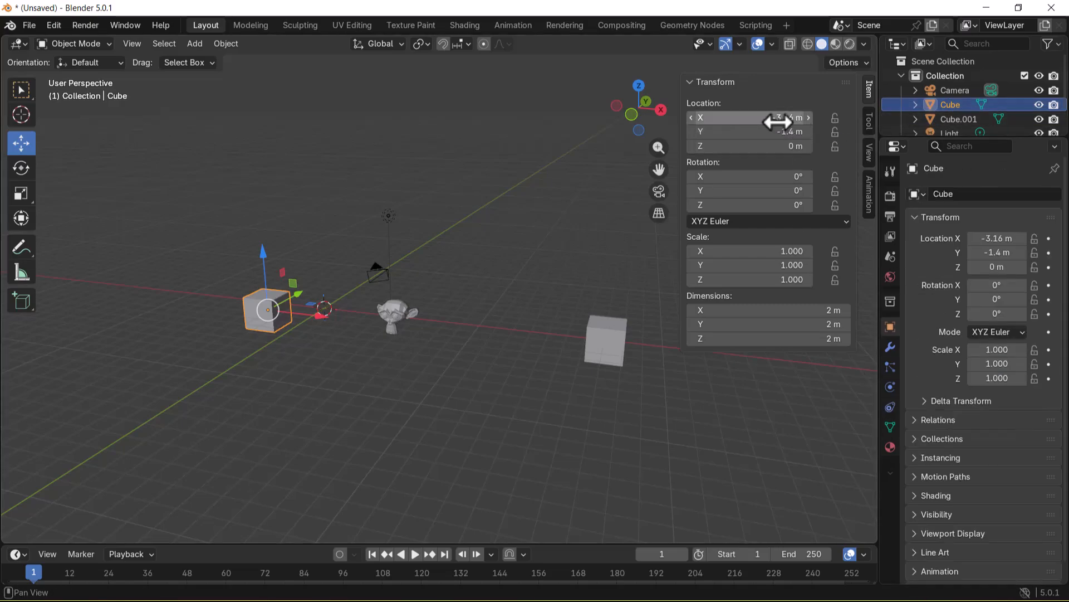
left_click_drag(784, 145, 787, 145)
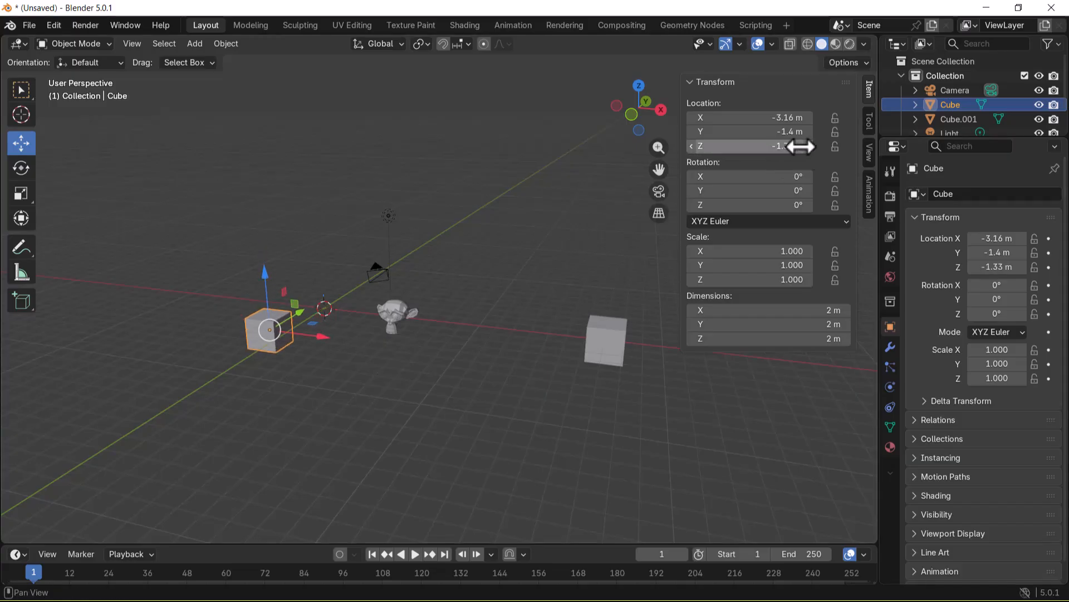
left_click_drag(754, 178, 707, 178)
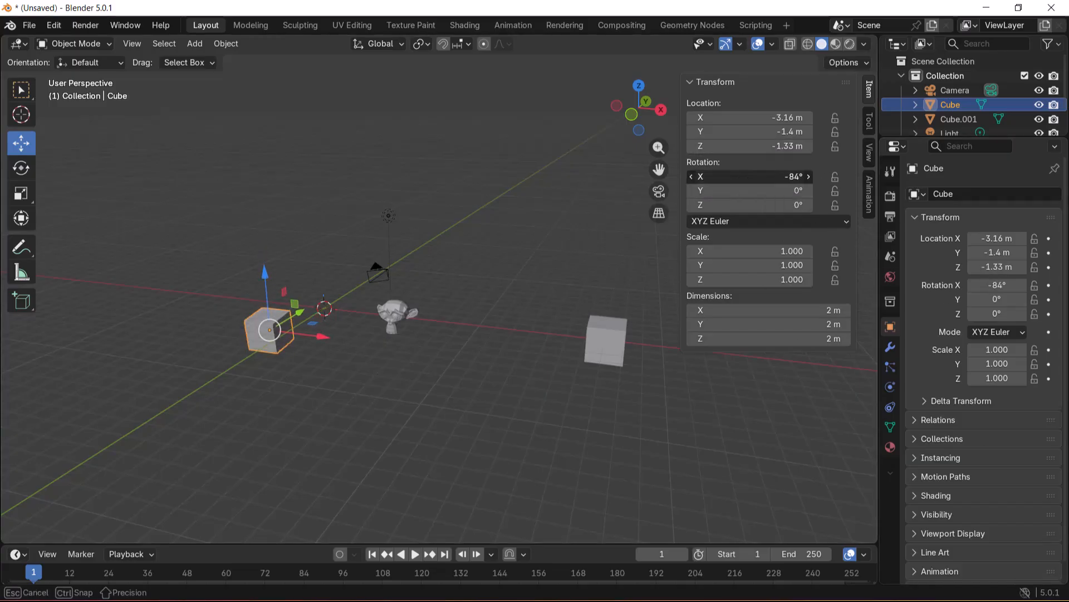
Step: Focus the view on the monkey, set its X rotation to -62° and its scale to X 0.920, Y 1.160, Z 1.180
left_click(394, 315)
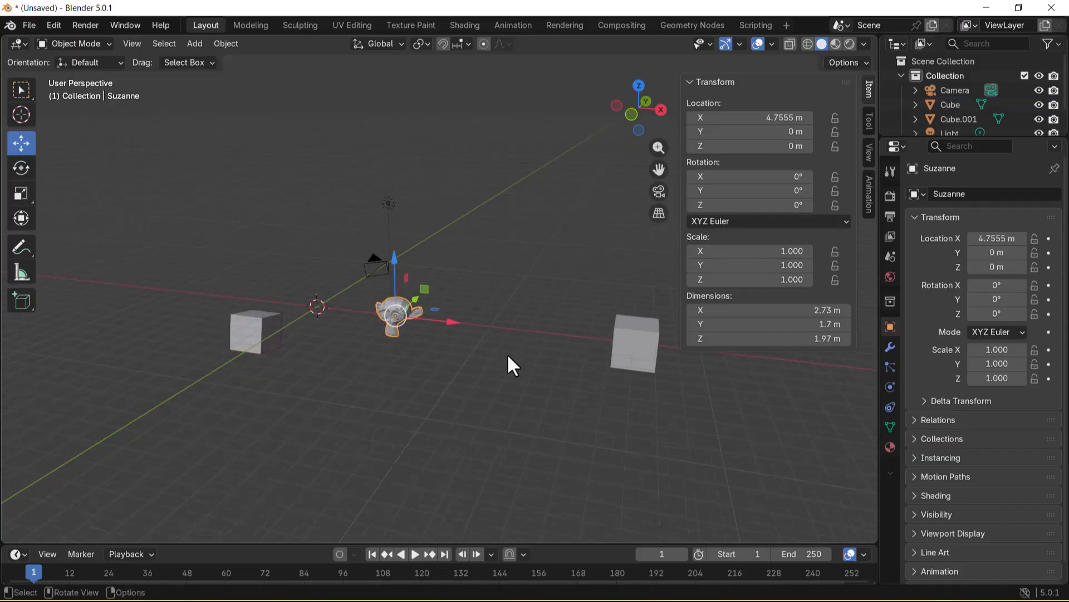
key("KP_Decimal")
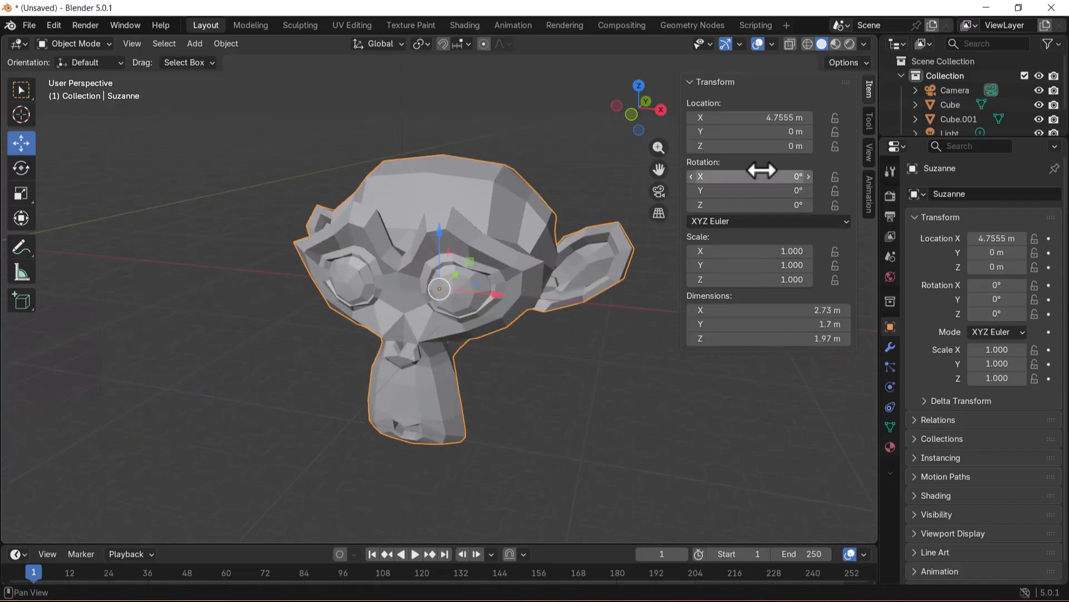
left_click_drag(756, 176, 729, 176)
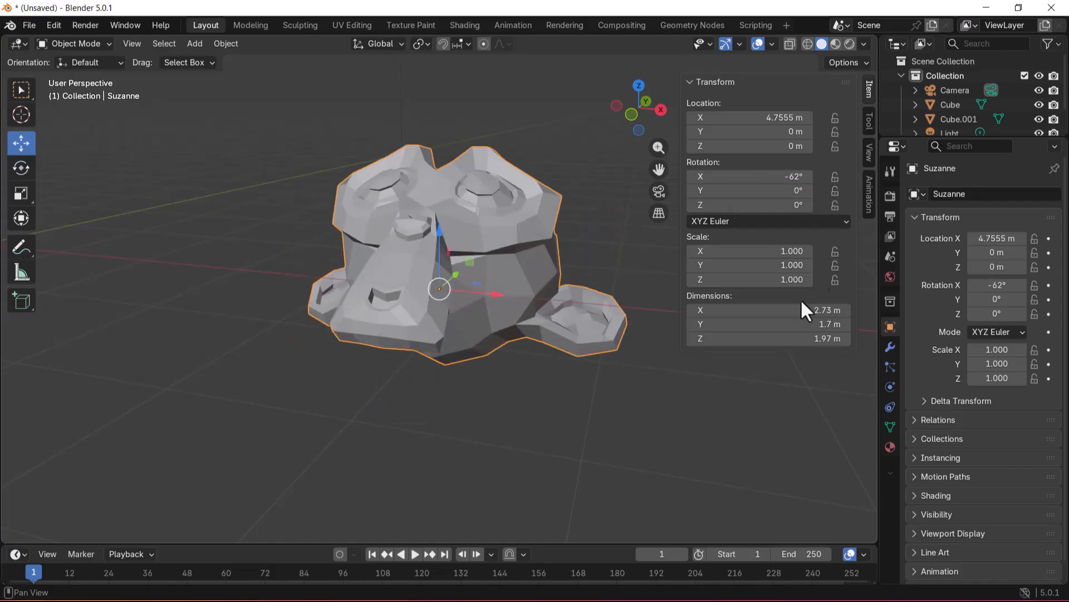
left_click_drag(737, 251, 705, 276)
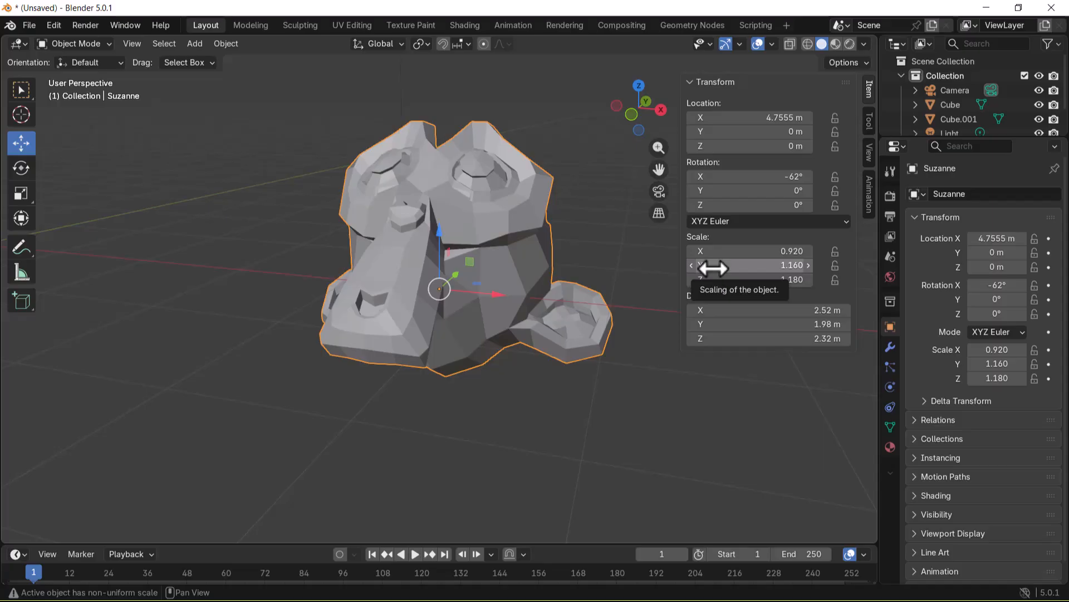
Step: Set the monkey's scale to 1 on the X, Y and Z axes
left_click(787, 251)
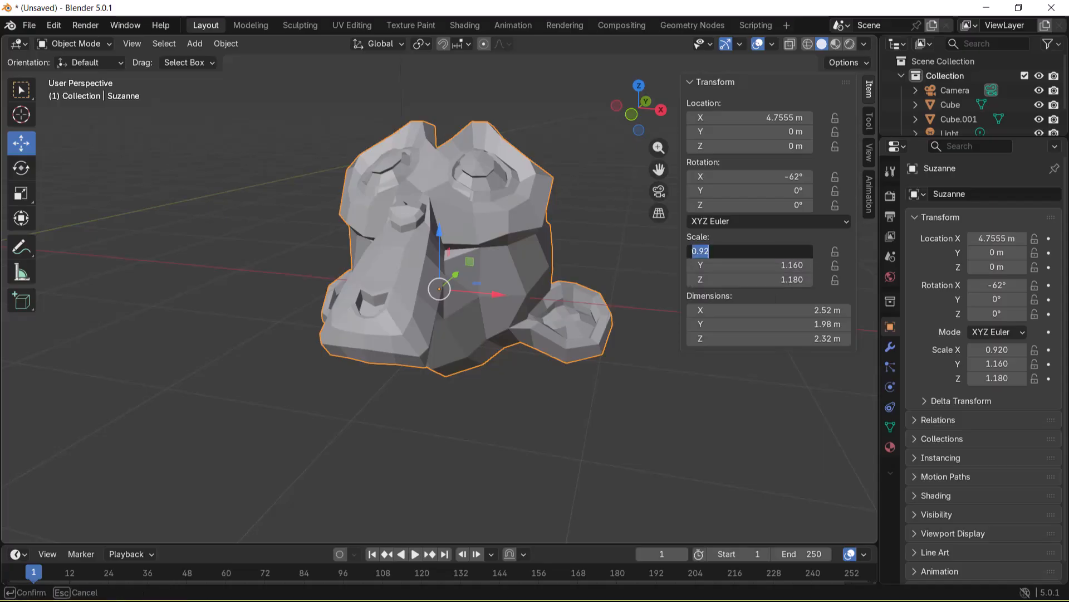
type("1")
key("Tab")
type("1")
key("Tab")
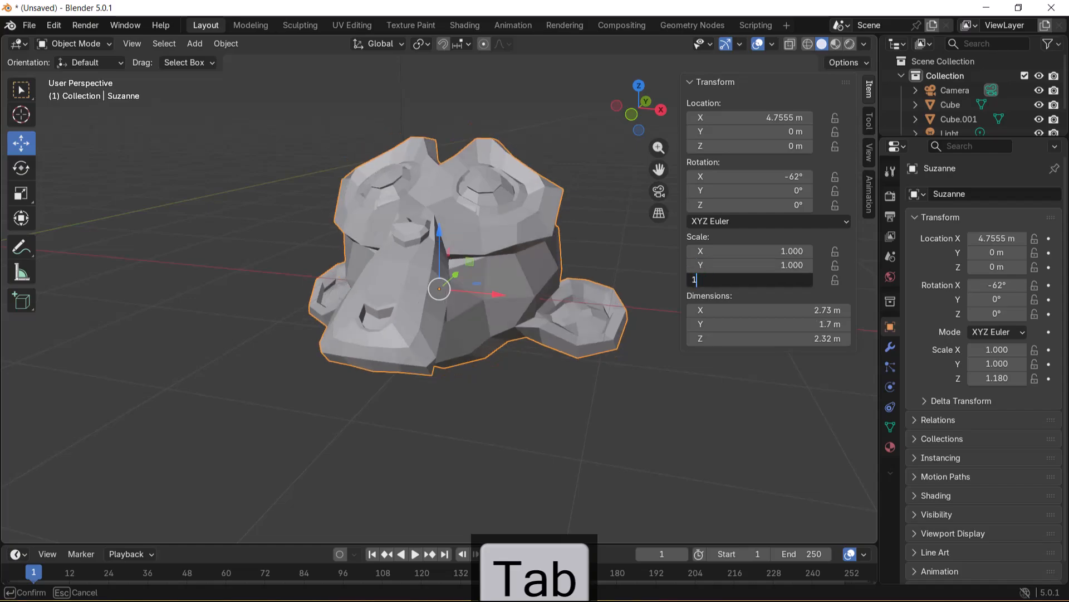
type("1")
key("Return")
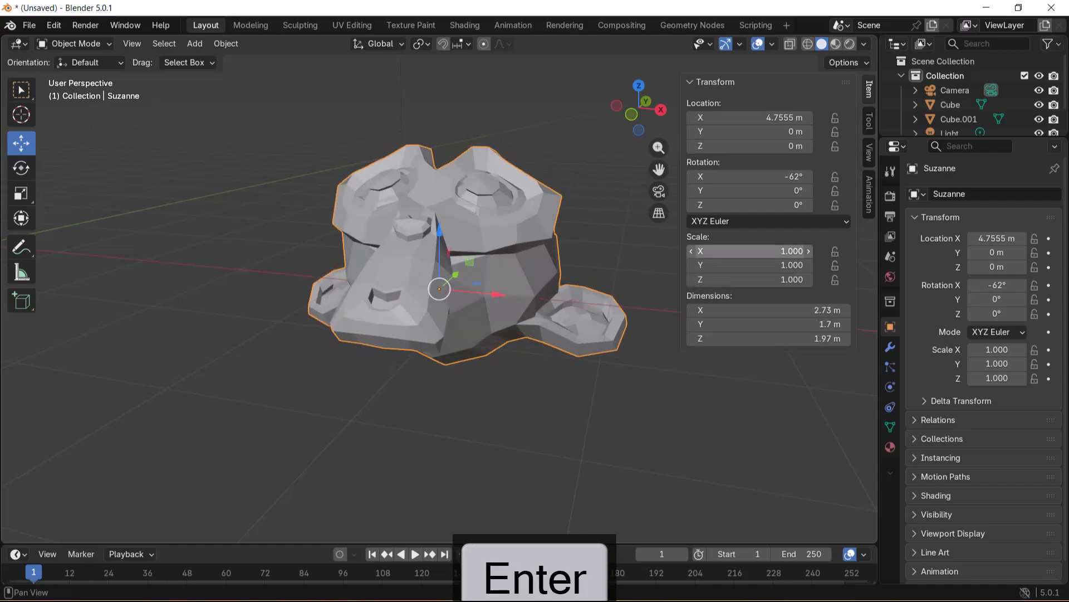
Step: Set the monkey's X scale to 10
left_click(768, 251)
type("1")
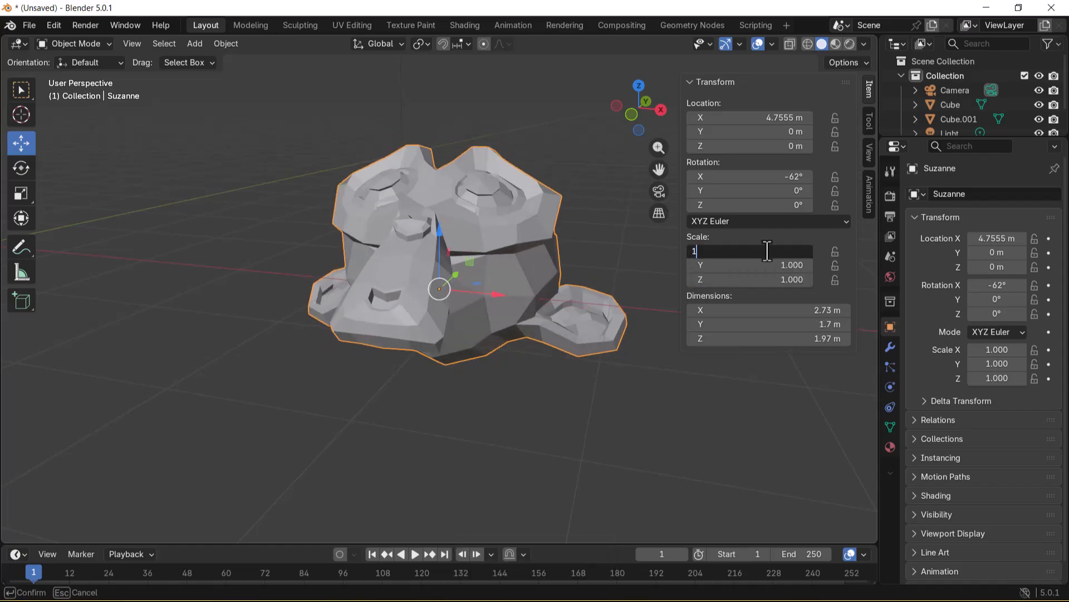
type("0")
key("Return")
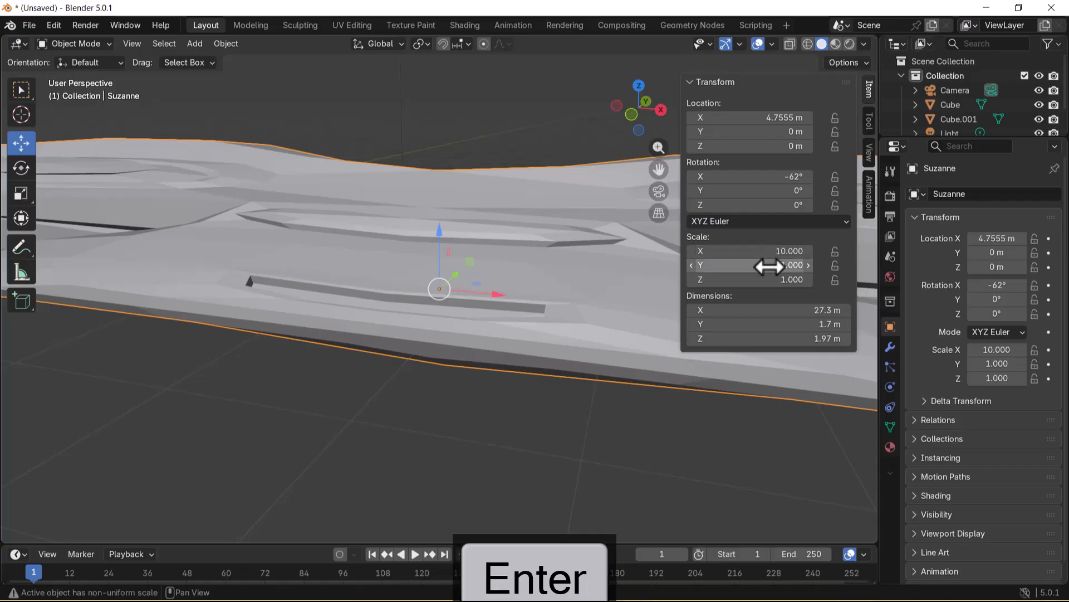
Step: Set the monkey's Y and Z scale to 5
left_click(767, 253)
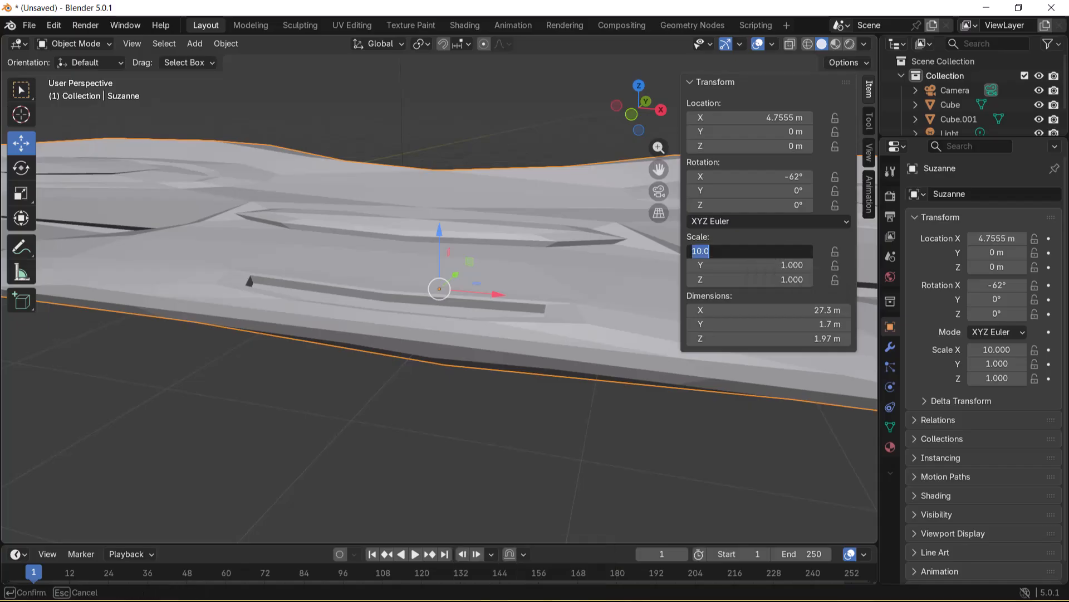
key("Return")
left_click(759, 265)
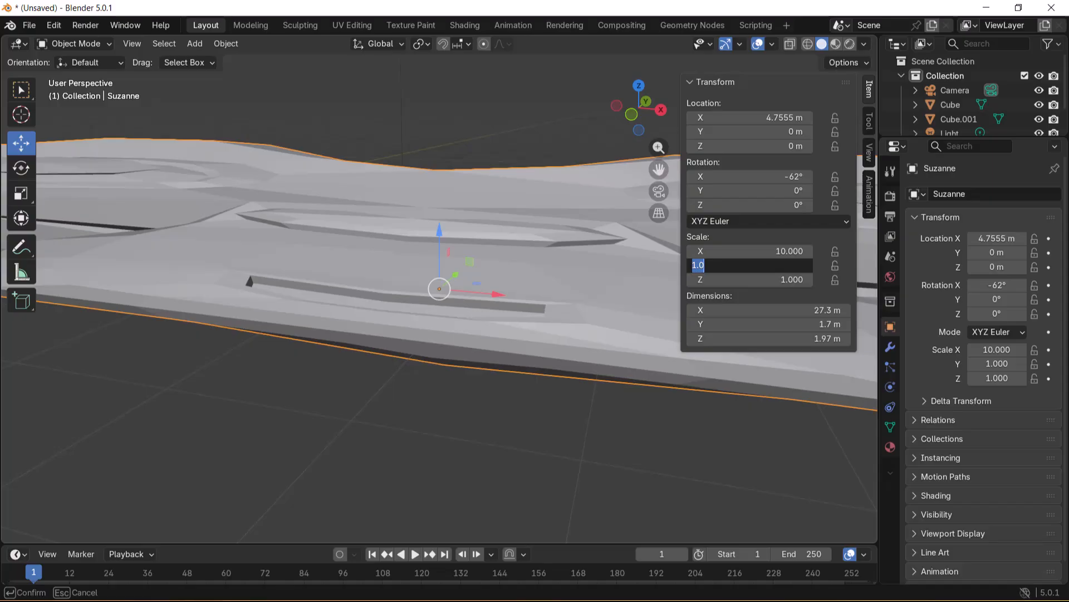
type("5")
key("Return")
scroll(437, 342, "down", 5)
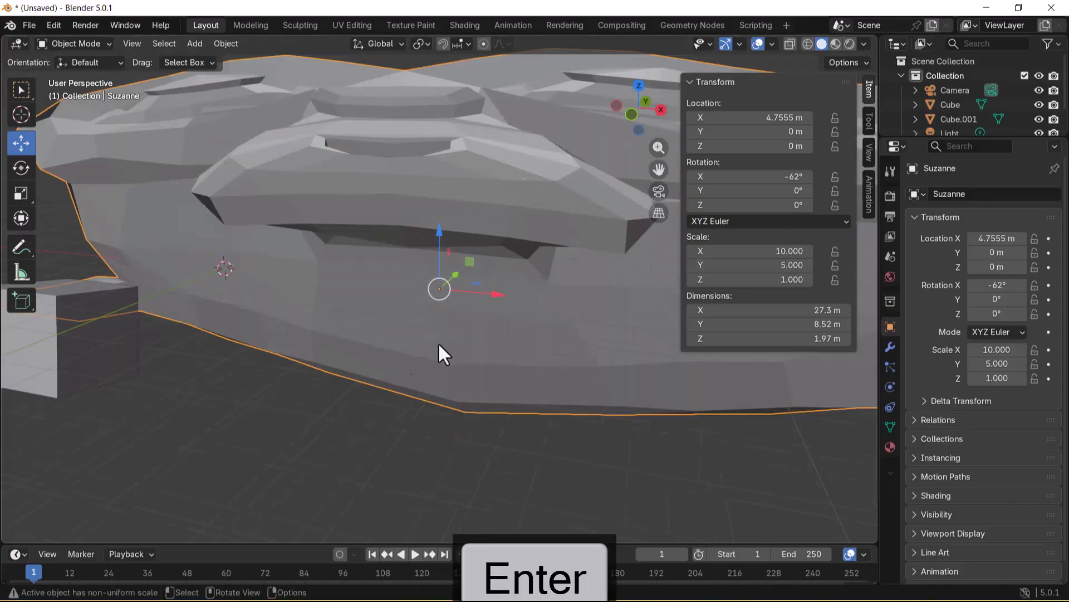
scroll(438, 342, "down", 2)
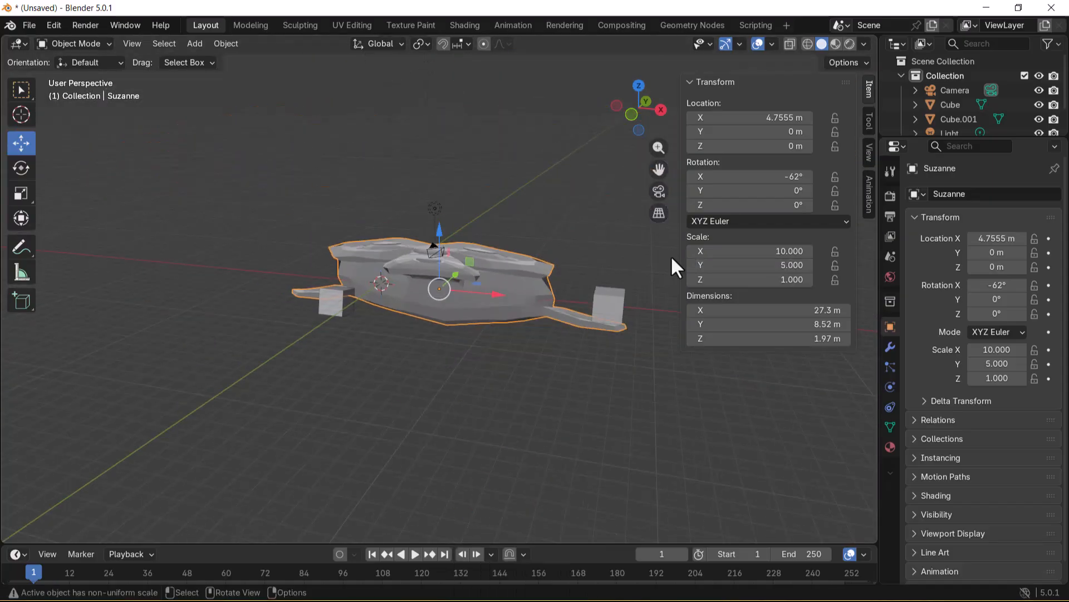
left_click(791, 280)
type("5")
key("Return")
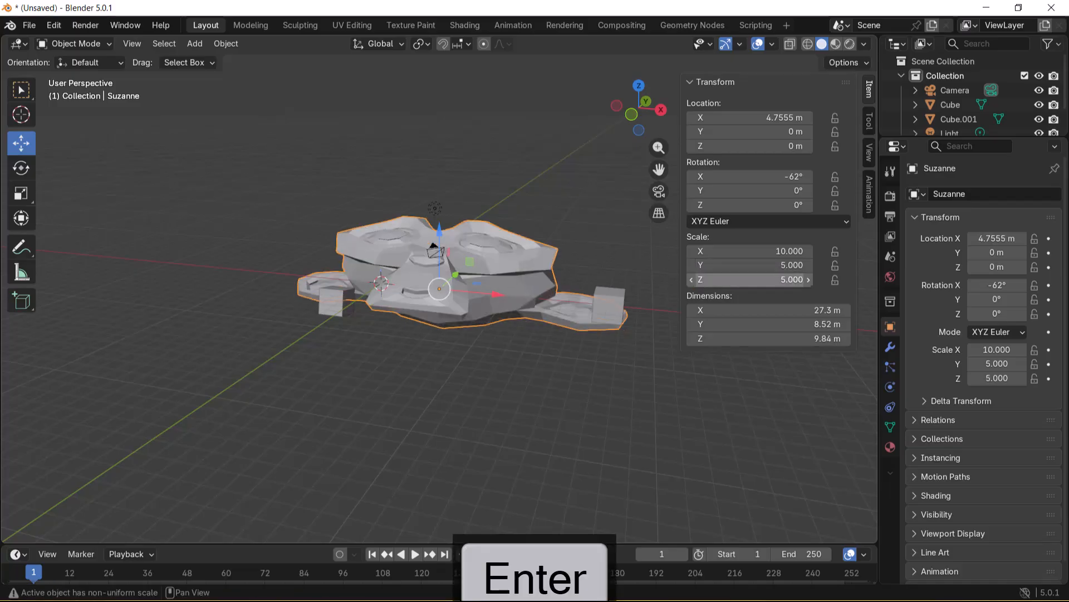
Step: Set the monkey's Y and Z scale to 10
middle_click_drag(561, 210, 461, 241)
left_click(788, 264)
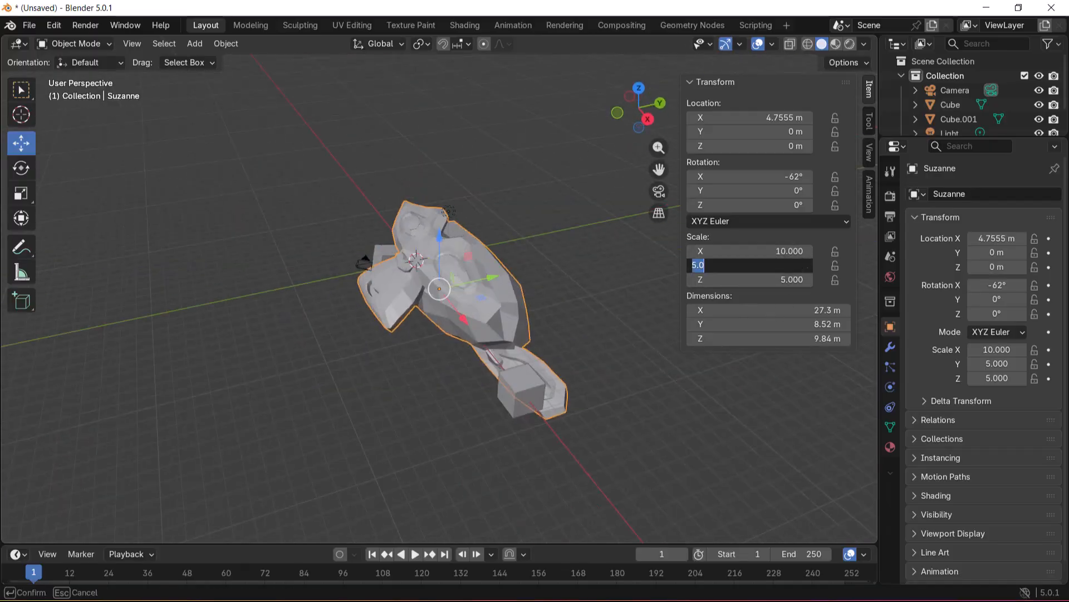
type("10")
key("Tab")
type("10")
key("Return")
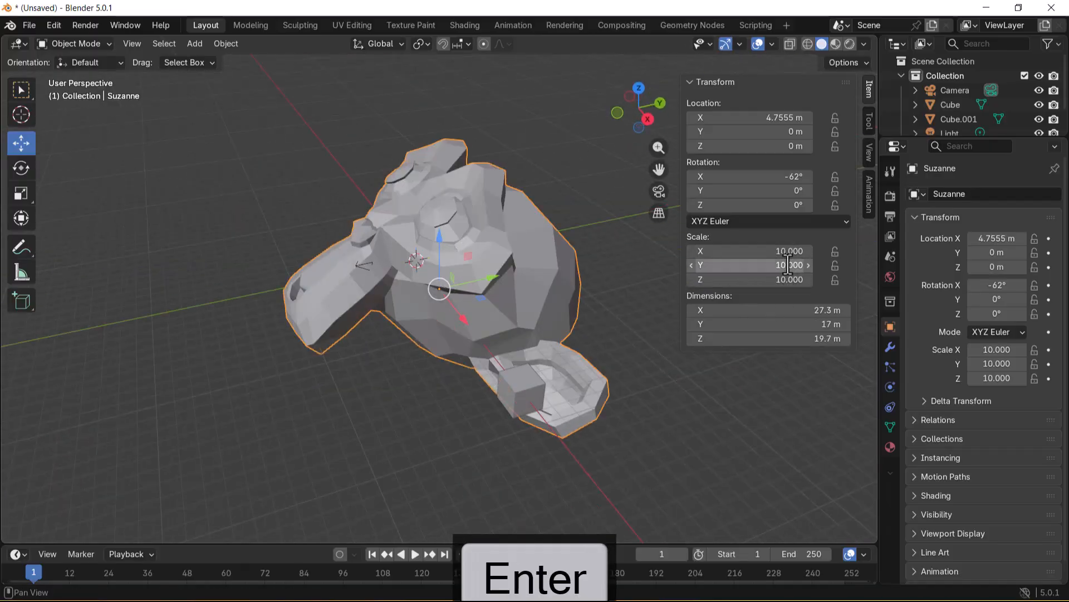
Step: Change the monkey's dimensions to about 23.8 m in X, 25 m in Y and 18 m in Z
middle_click_drag(278, 272, 501, 223)
scroll(618, 393, "up", 1)
left_click(783, 251)
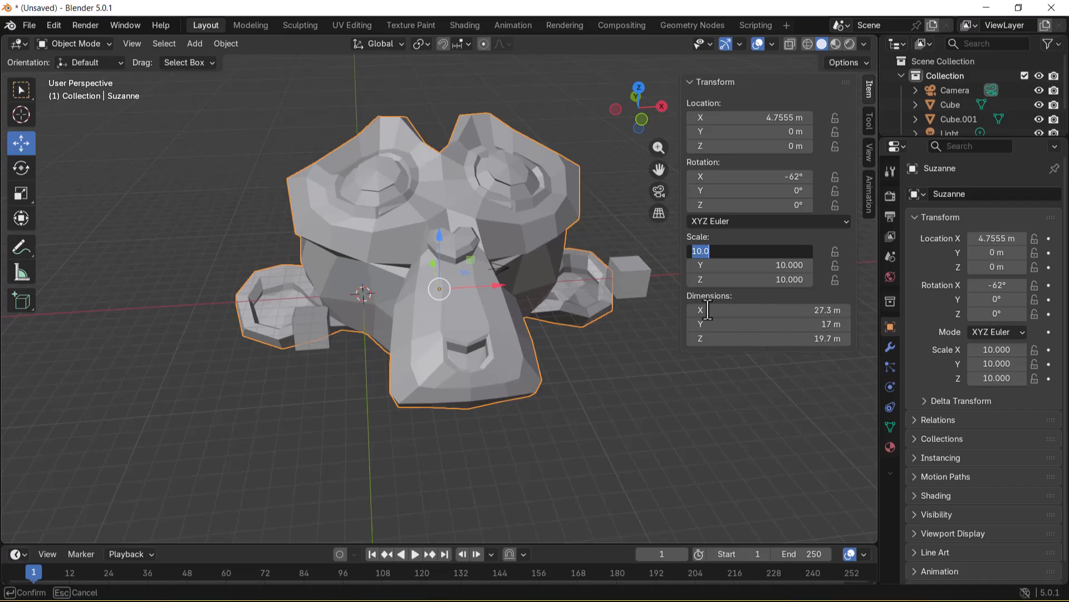
key("Return")
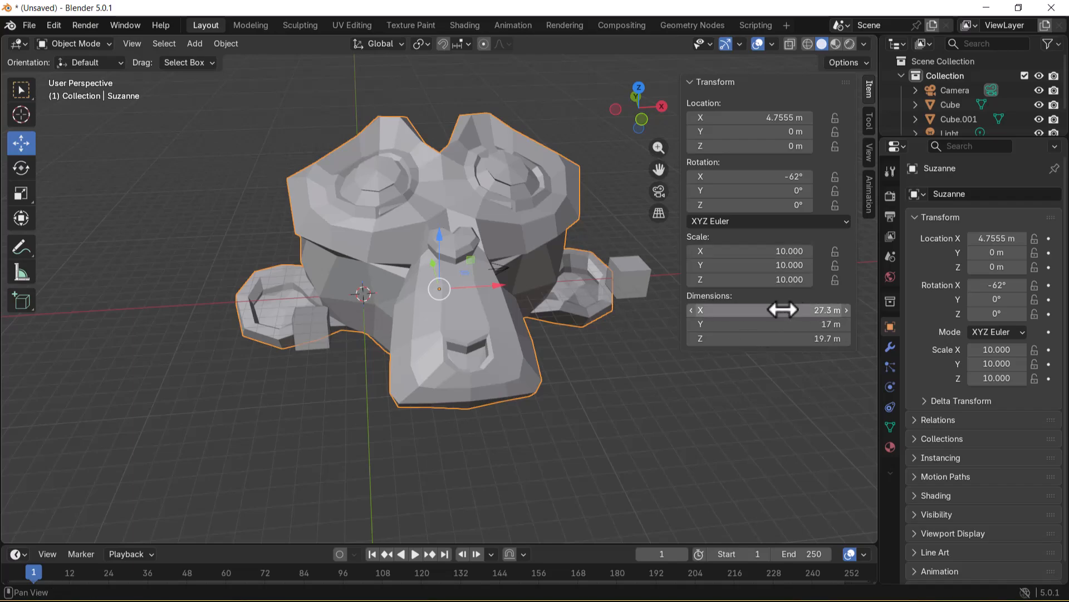
left_click_drag(848, 312, 830, 338)
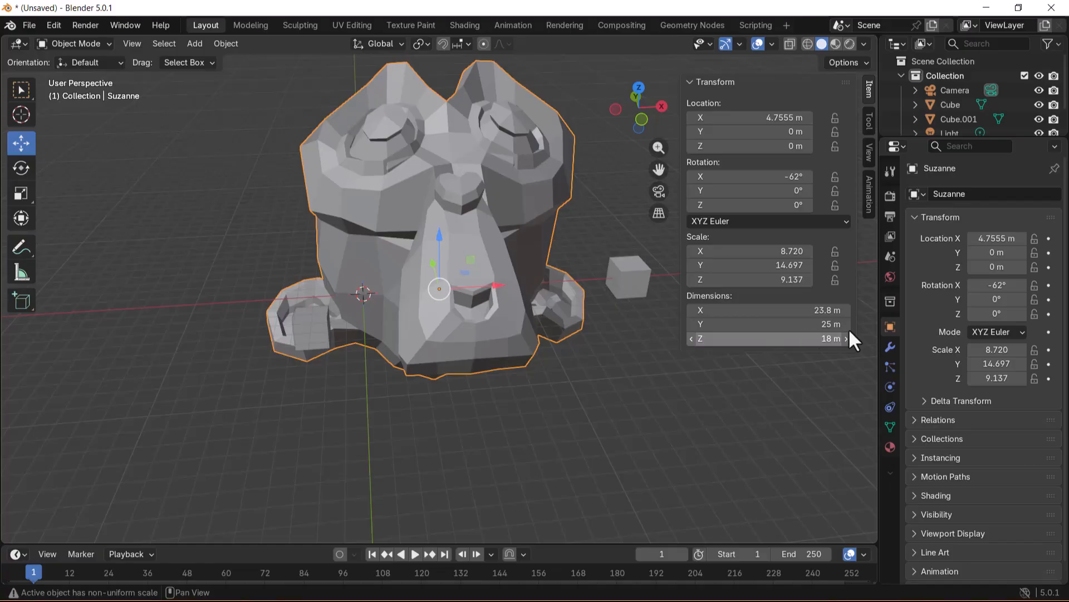
Step: Reset the monkey's scale to 1 on the X, Y and Z axes
left_click(800, 253)
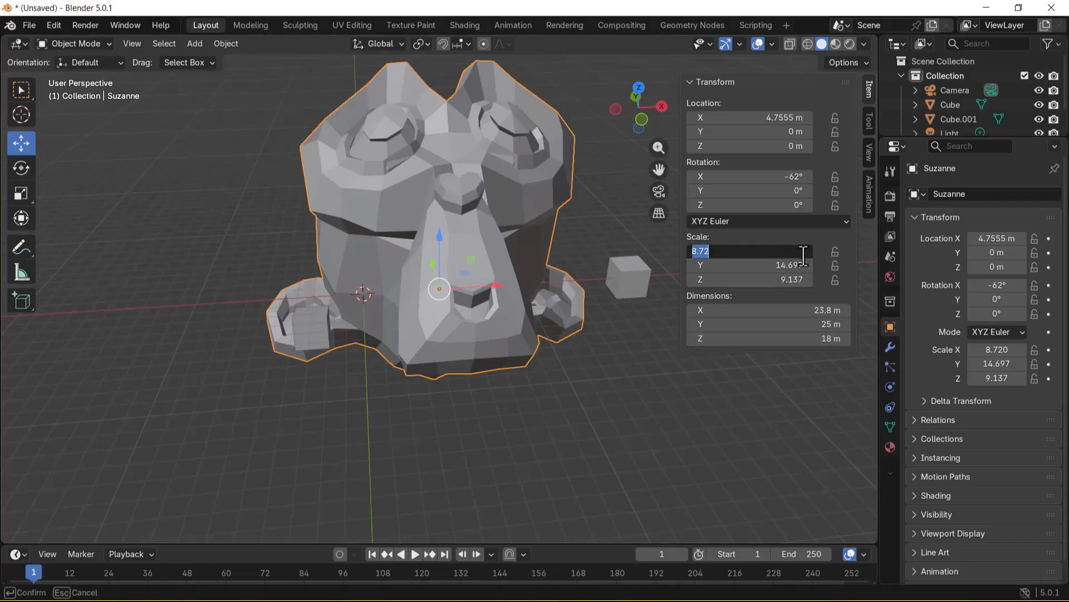
type("1")
key("Tab")
type("1")
key("Tab")
type("1")
key("Return")
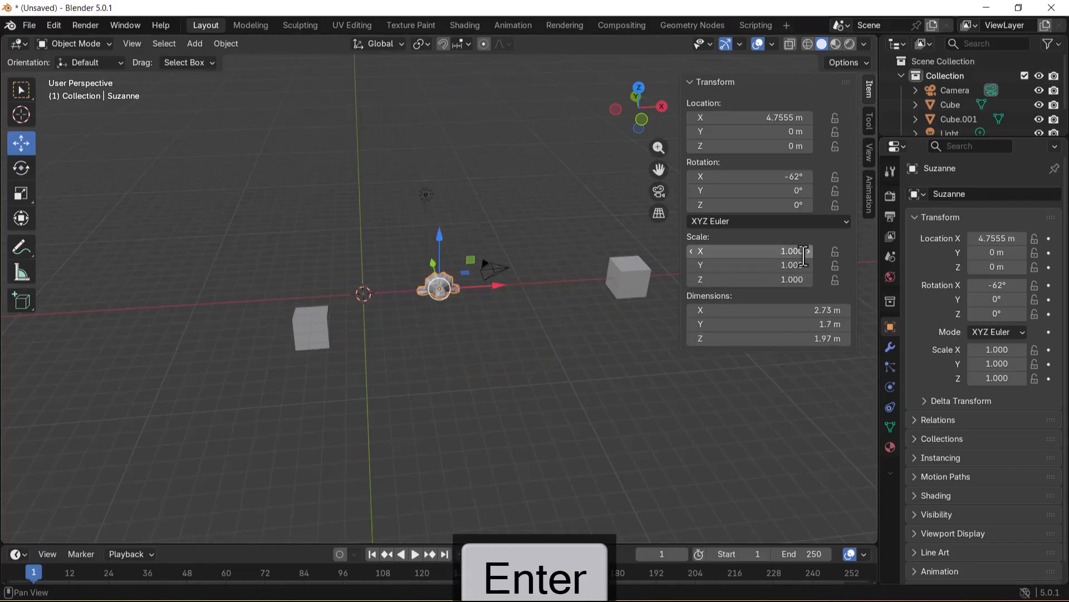
Step: Lock the monkey's scale on all three axes, and set its X and Y scale values to 5
left_click(834, 280)
left_click(795, 253)
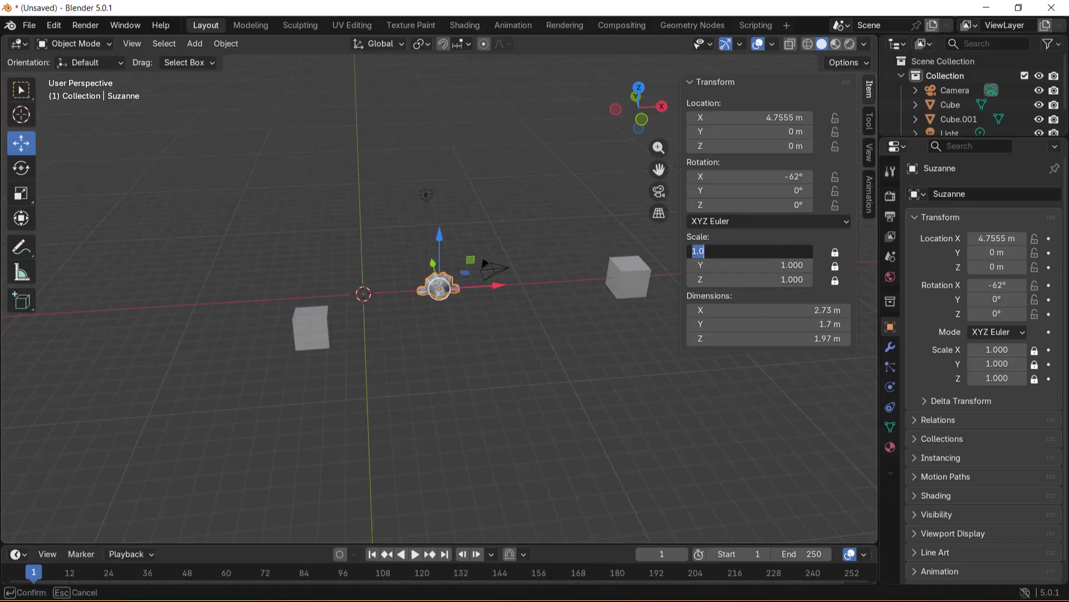
key("Return")
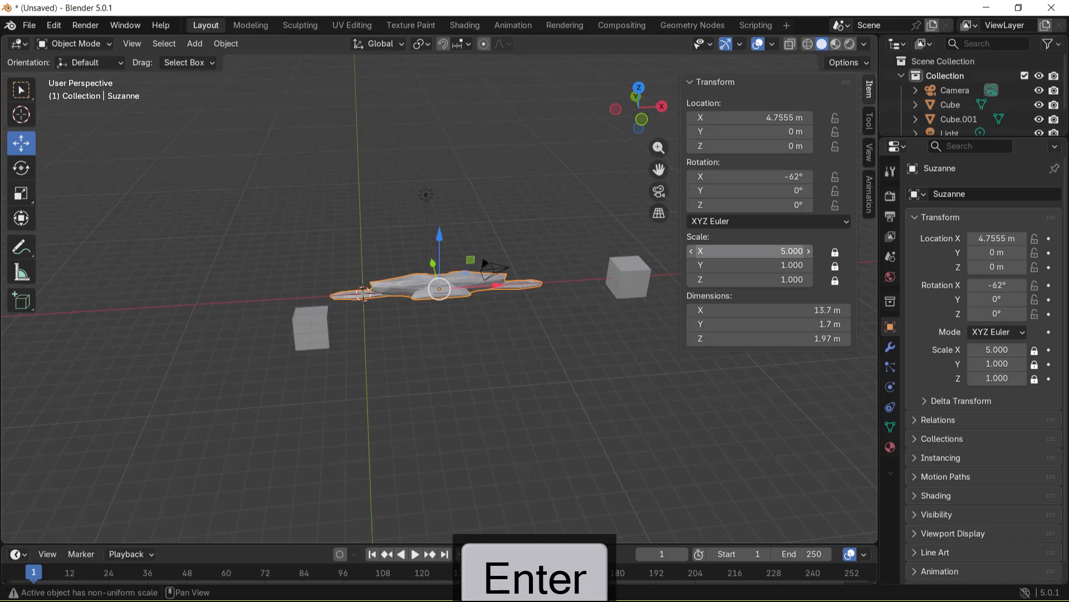
left_click(788, 265)
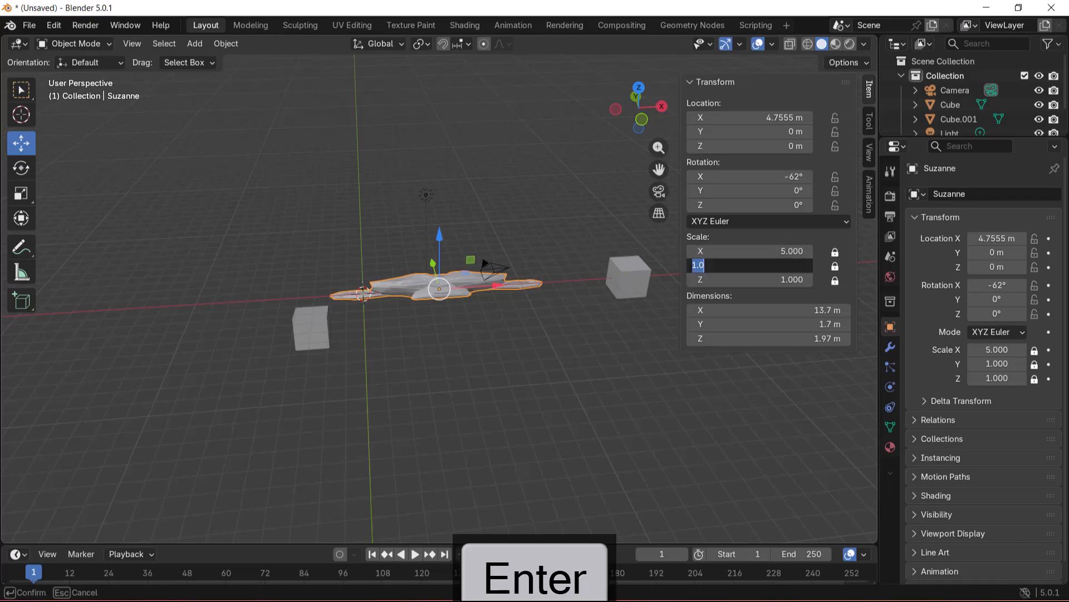
type("5")
key("Return")
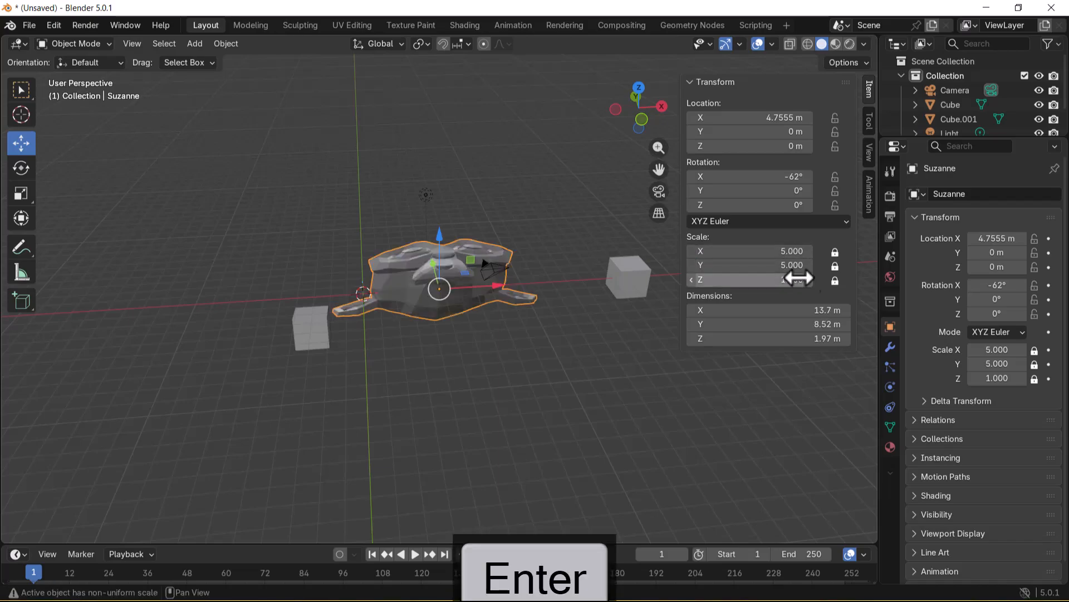
Step: Change the monkey's X scale to 5.130 and toggle its scale locks off and on again
left_click_drag(791, 251, 827, 250)
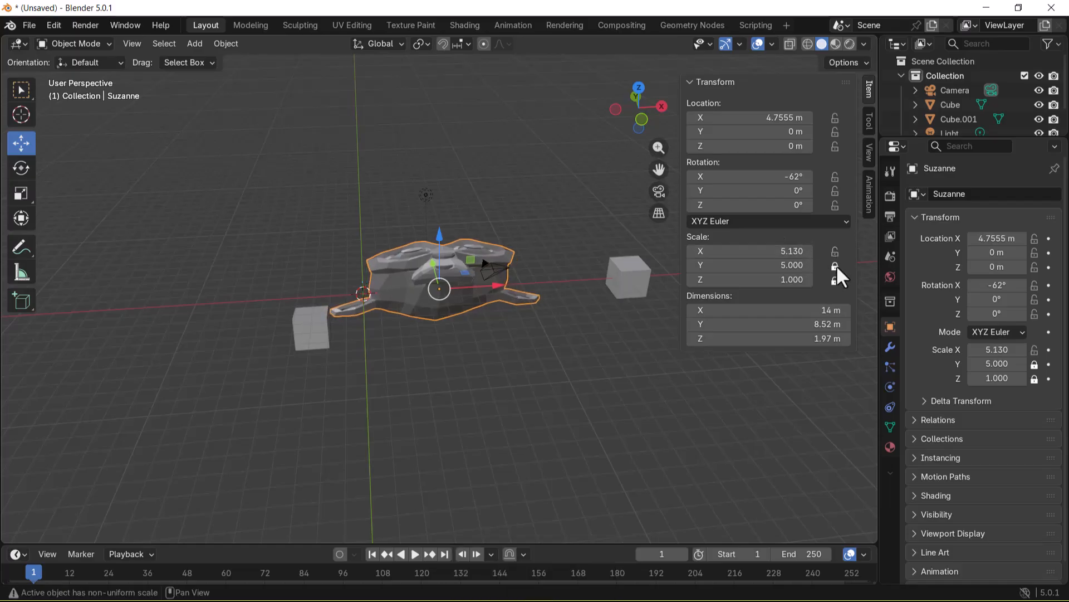
left_click(835, 252)
left_click(834, 265)
Step: Set the monkey's X and Y scale to 1 and focus the view on it
left_click(802, 251)
type("1")
key("Tab")
type("1")
key("Return")
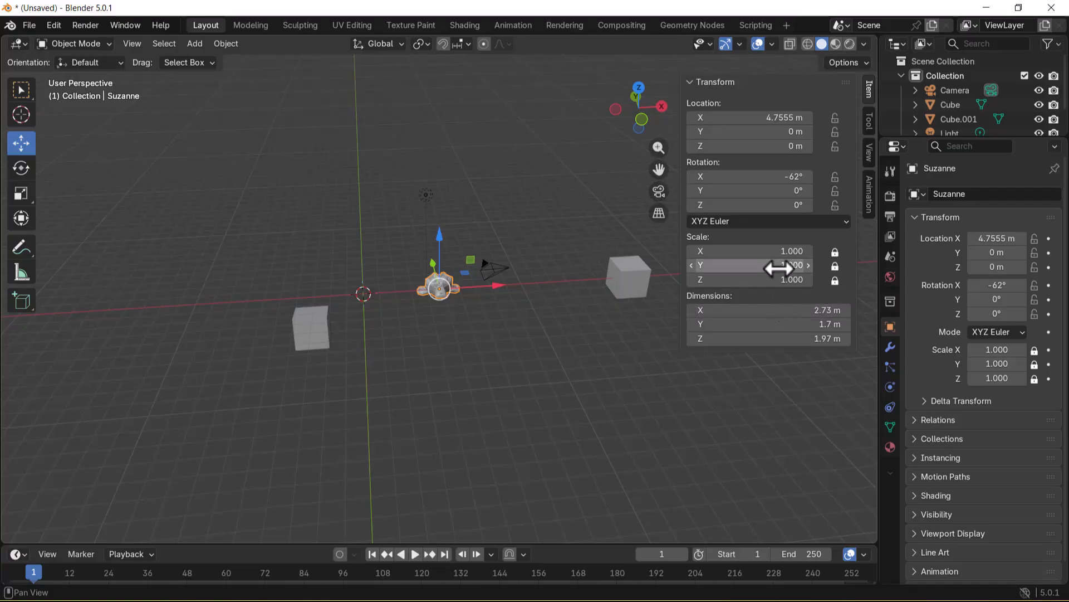
middle_click_drag(480, 303, 483, 331)
key("KP_Decimal")
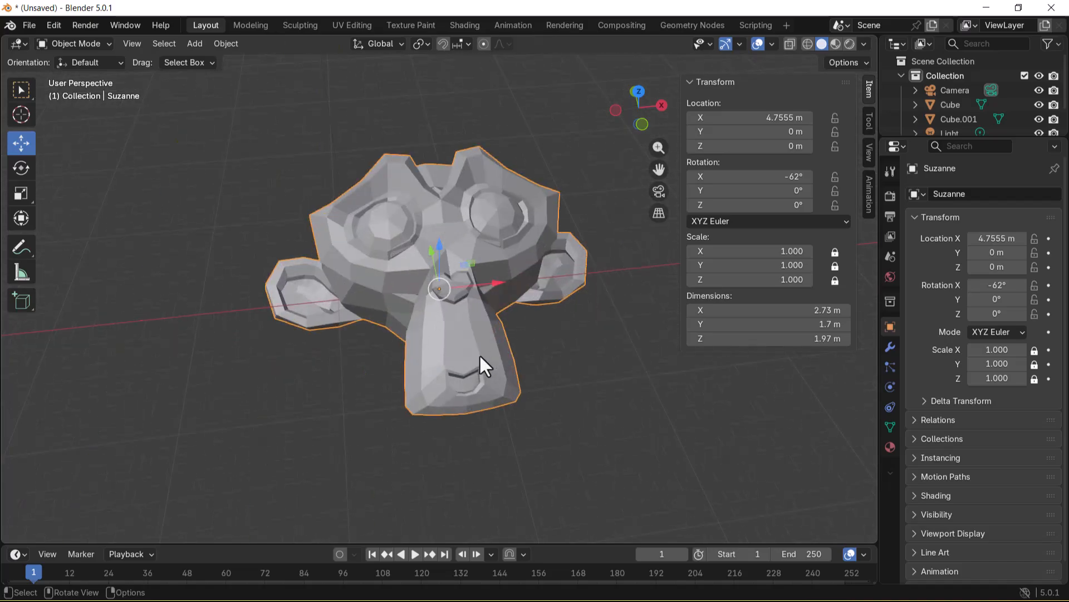
Step: Switch to the PowerPoint slide show and advance to the slide on adding an object
key("alt+Tab")
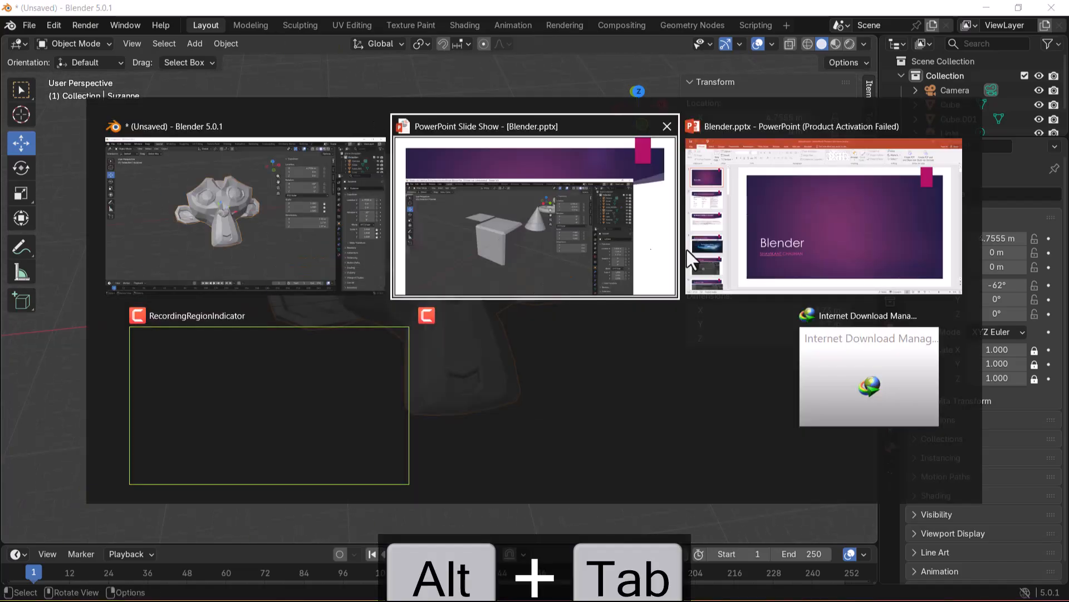
left_click(556, 253)
key("Right")
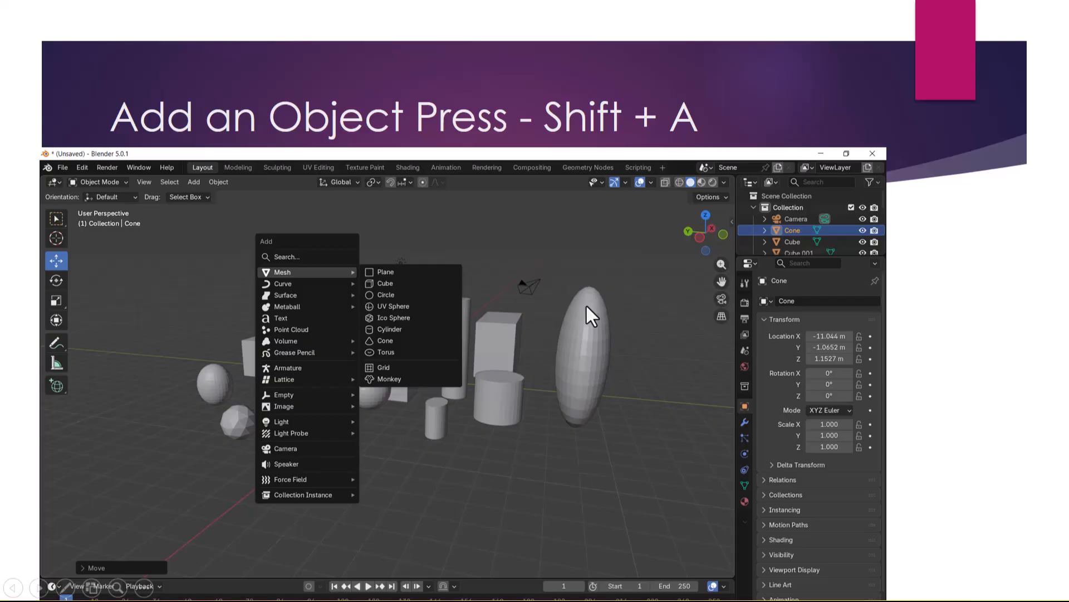
Step: Switch back to Blender, deselect the monkey, and look over the object types that can be added
key("alt+Tab")
left_click(576, 406)
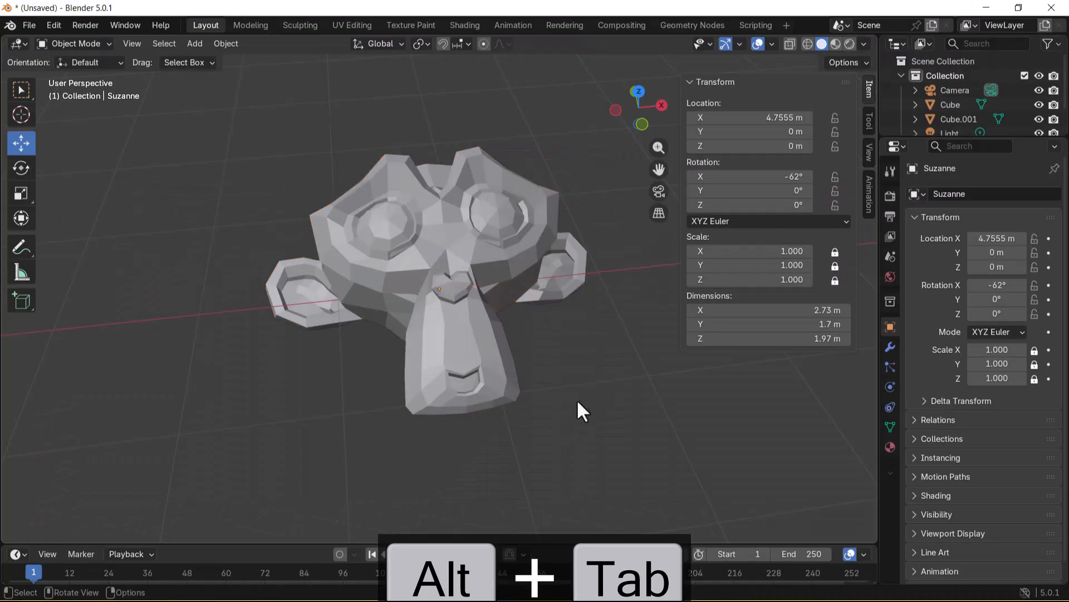
key("shift+a")
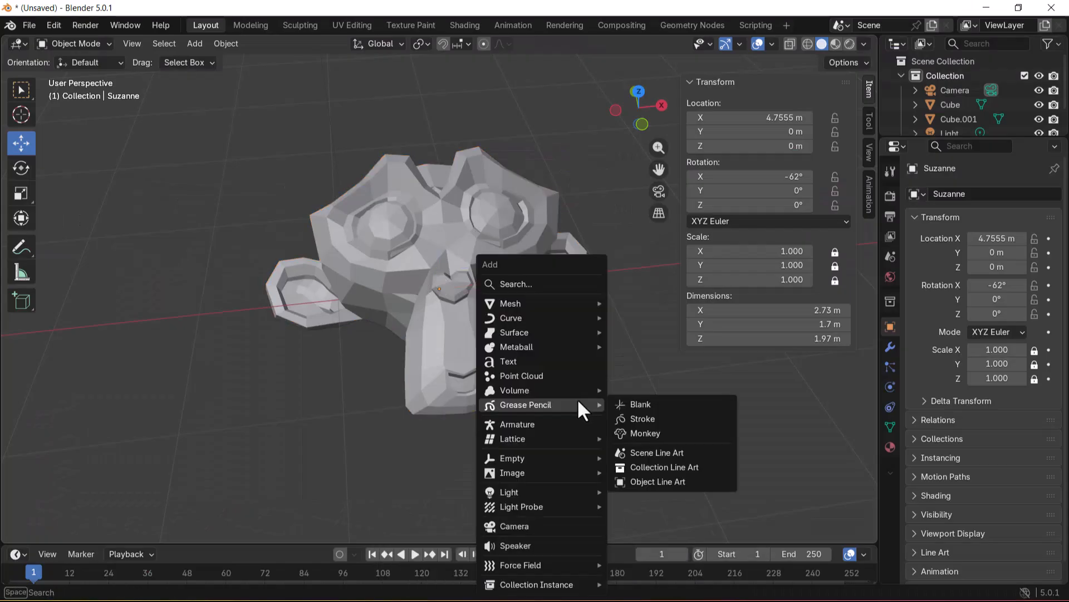
mouse_move(564, 308)
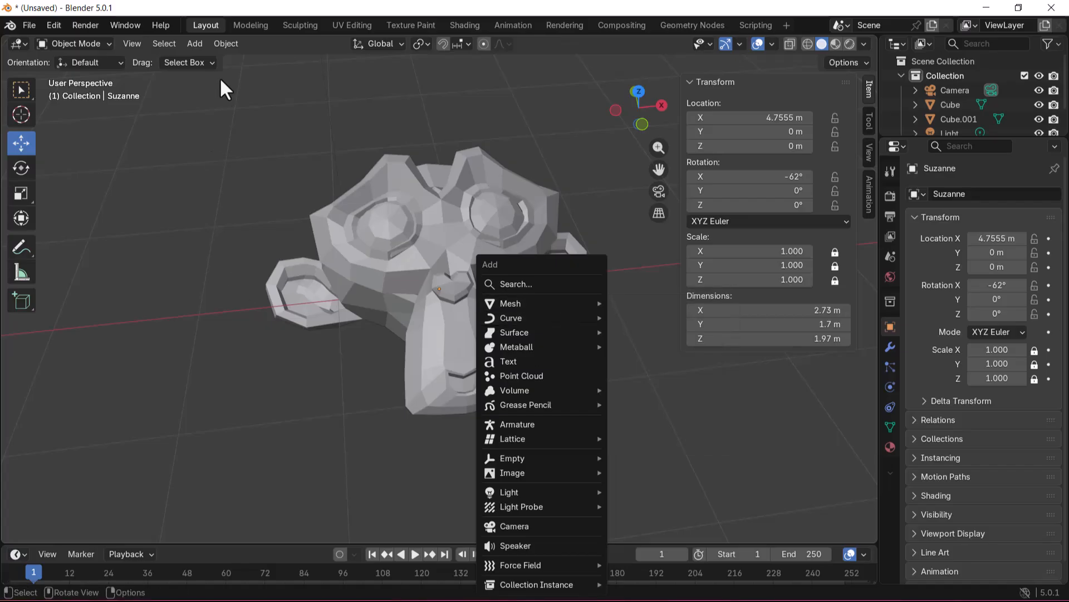
left_click(199, 44)
left_click(197, 43)
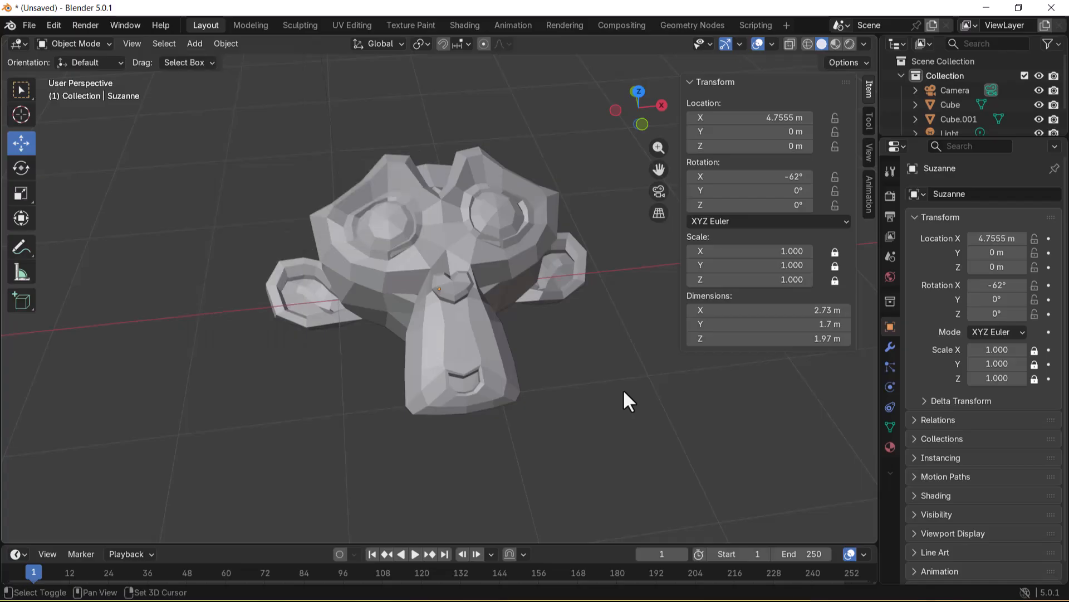
key("shift+a")
mouse_move(623, 390)
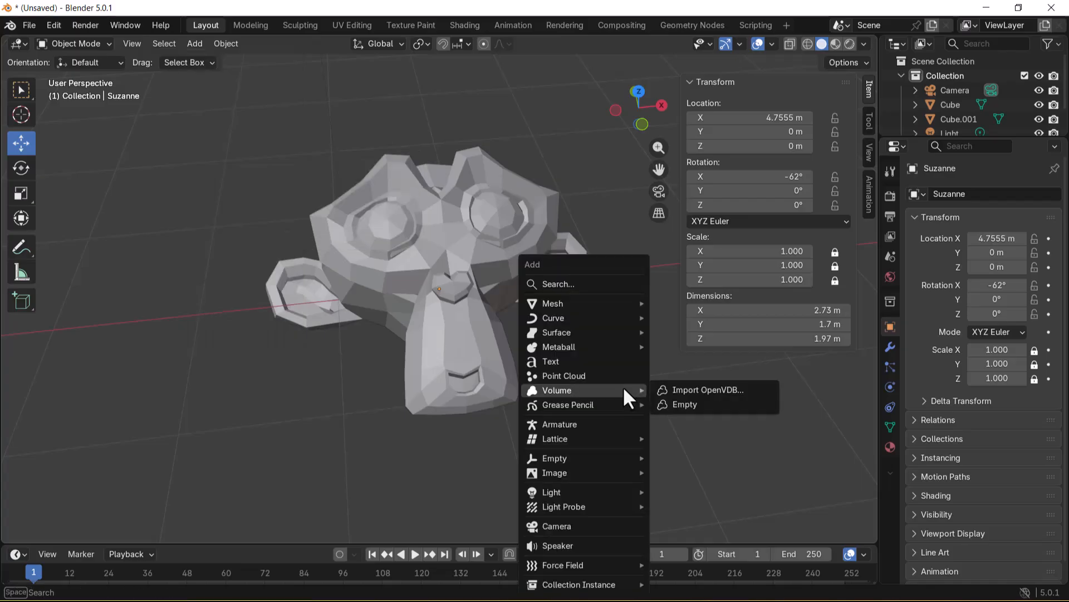
Step: Add a plane mesh to the scene
left_click(192, 46)
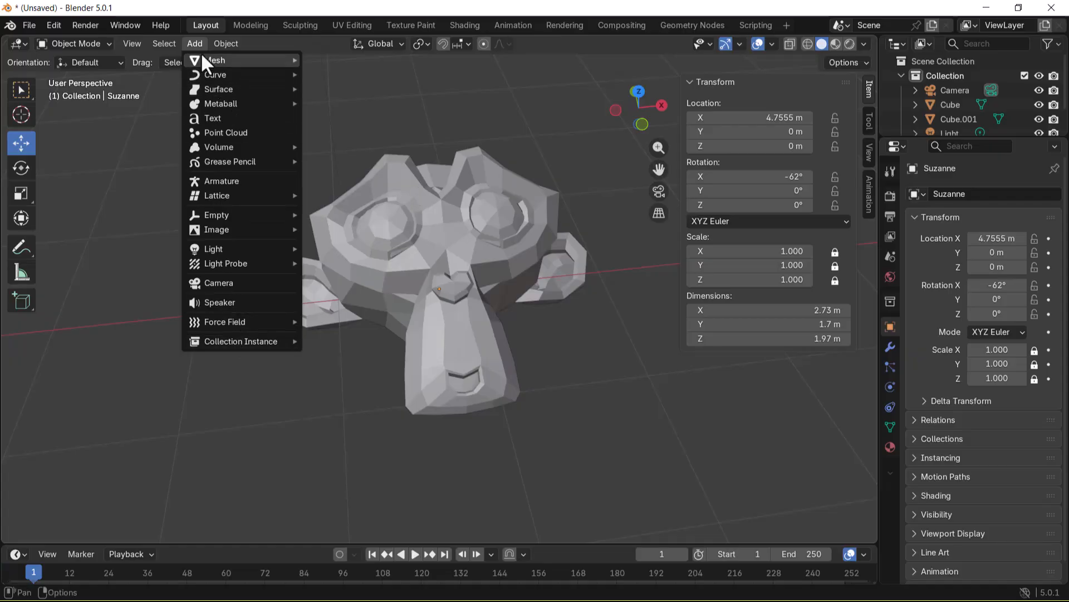
mouse_move(202, 59)
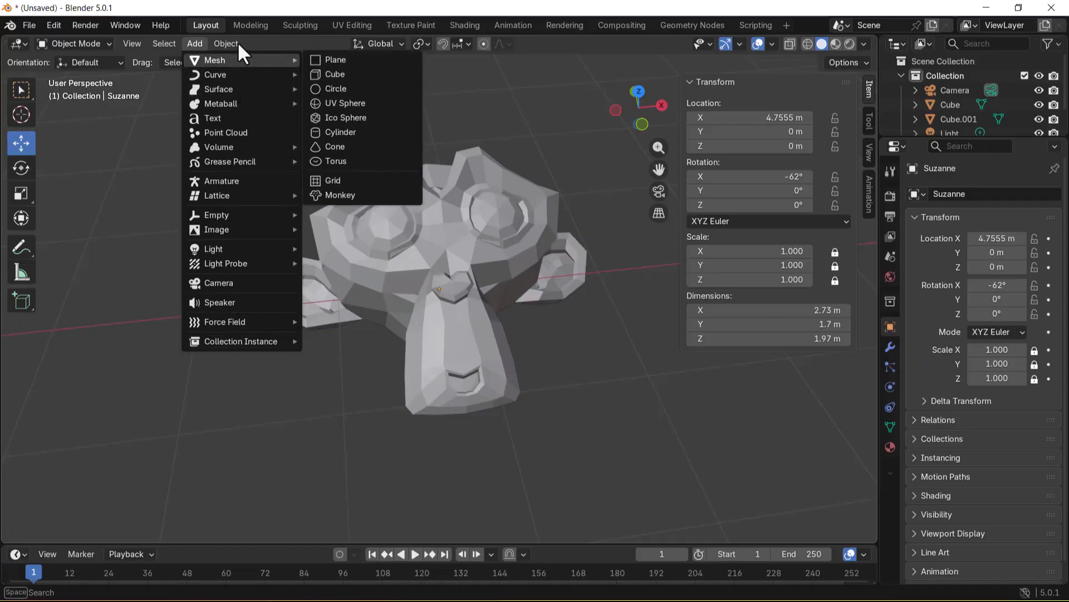
left_click(345, 58)
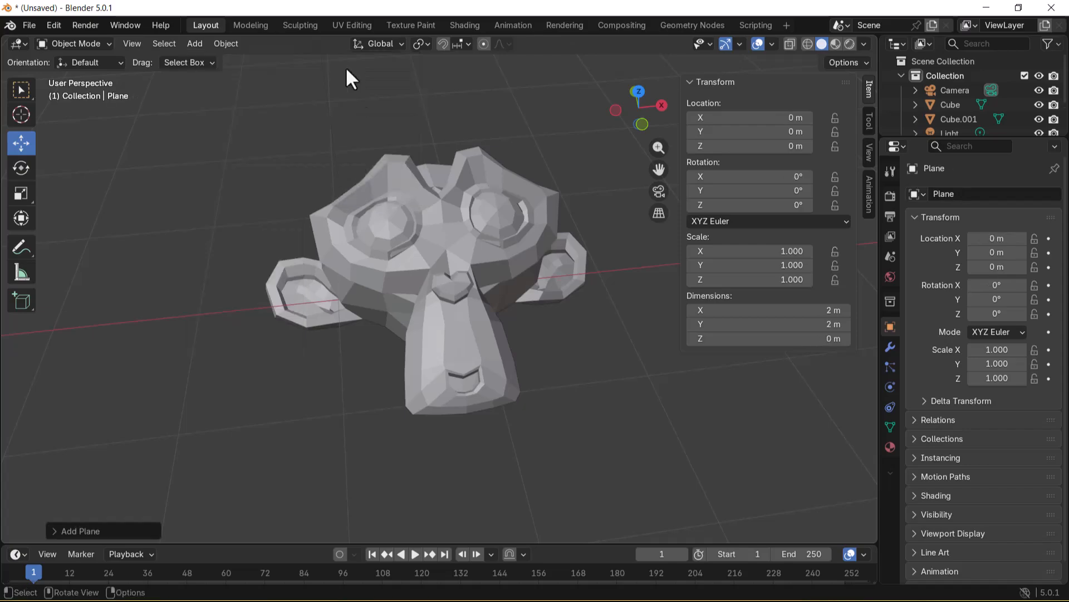
scroll(478, 296, "down", 5)
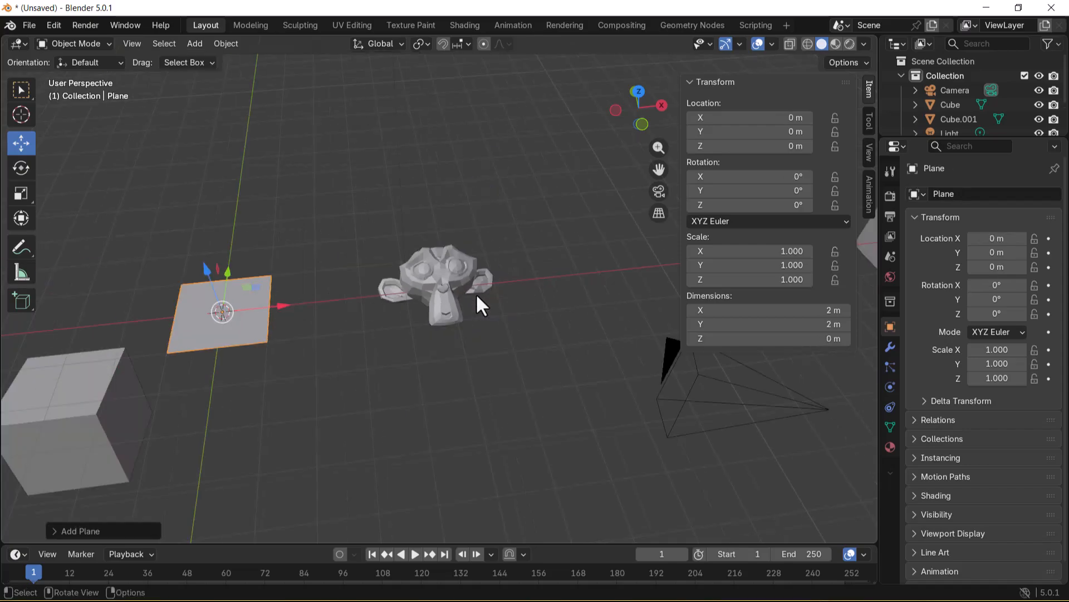
Step: Add a cube mesh and move it along the X axis to about 10.18 m
left_click(288, 160)
key("shift+a")
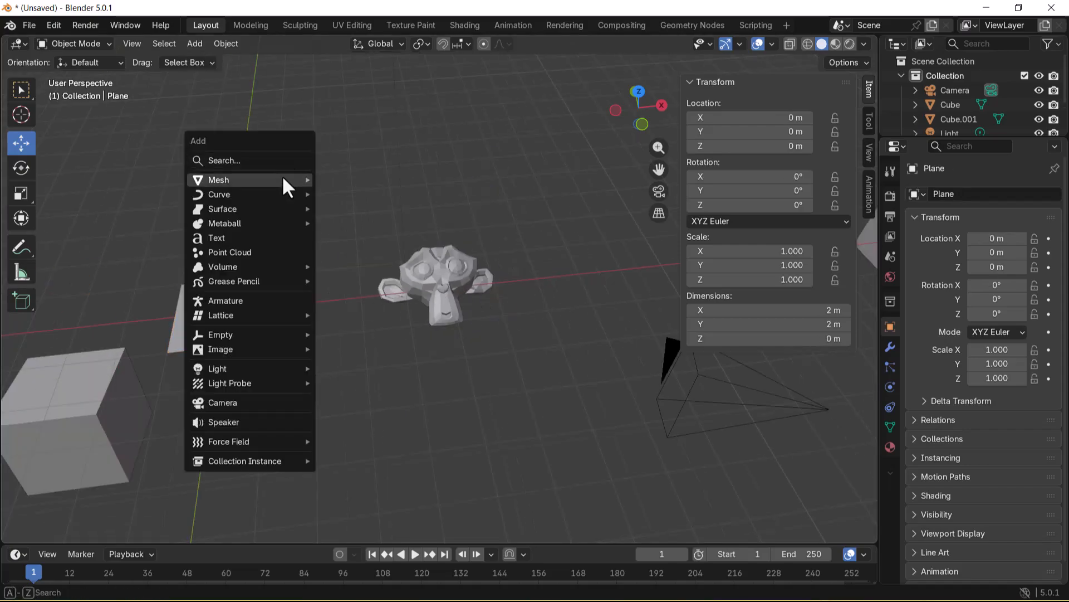
mouse_move(293, 179)
left_click(349, 196)
left_click_drag(289, 305, 716, 291)
Step: Add a circle mesh and move it along the X axis to about 2.04 m, between the plane and the monkey
key("shift+a")
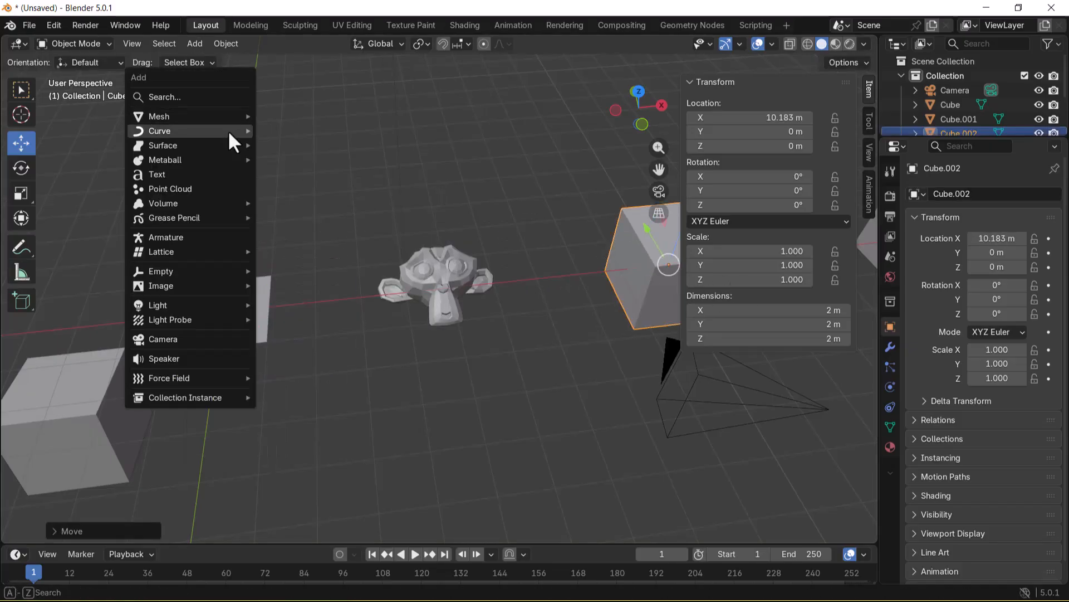
mouse_move(218, 117)
left_click(297, 144)
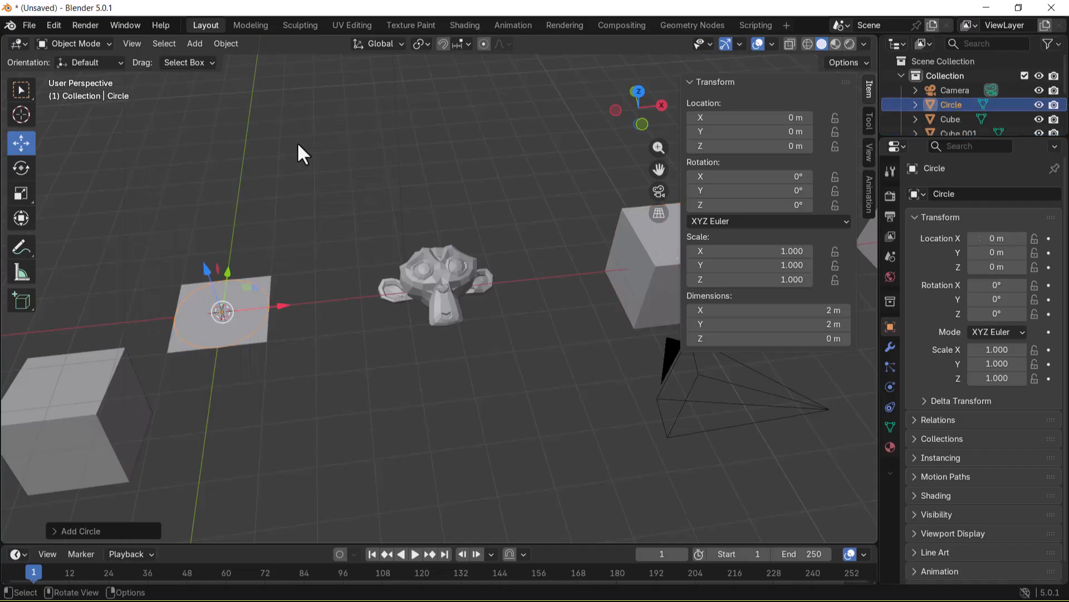
left_click_drag(280, 304, 370, 301)
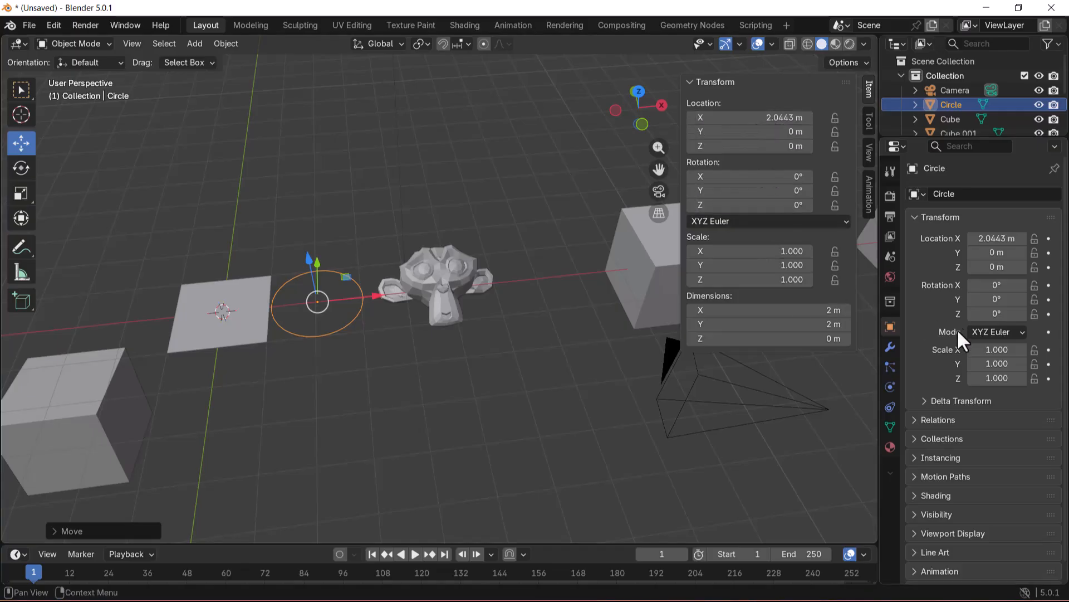
Step: Examine the circle's dimensions, and select the newly added cube to compare its dimensions
mouse_move(788, 310)
left_mouse_down()
mouse_move(833, 310)
mouse_move(773, 310)
mouse_move(792, 323)
left_mouse_up()
left_click(656, 275)
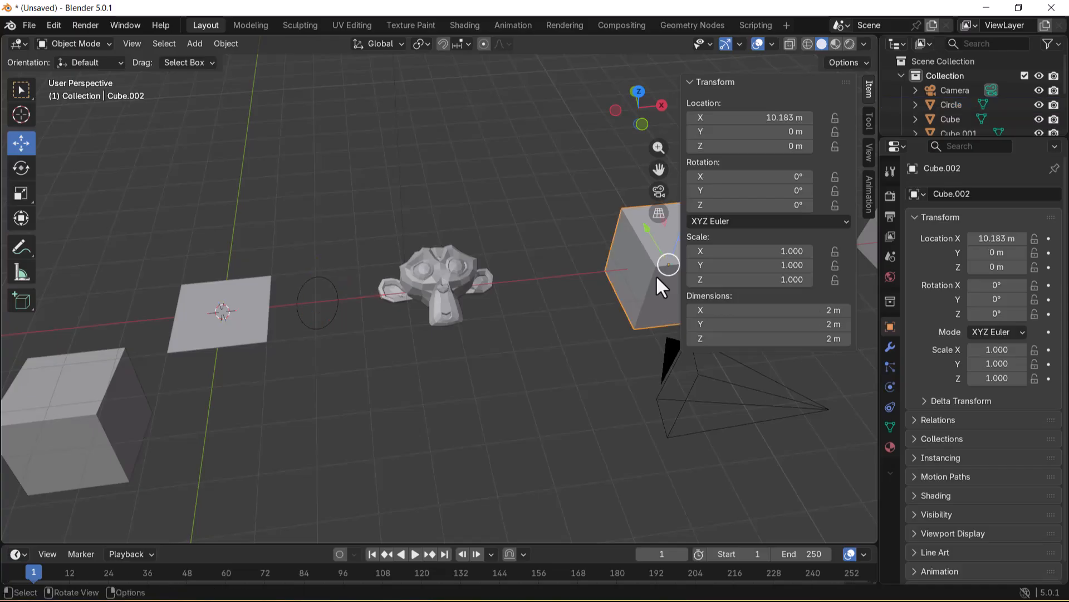
Step: Set the selected cube's X, Y and Z dimensions to 1 m and frame it in the view
left_click(773, 314)
type("1")
key("Tab")
key("Return")
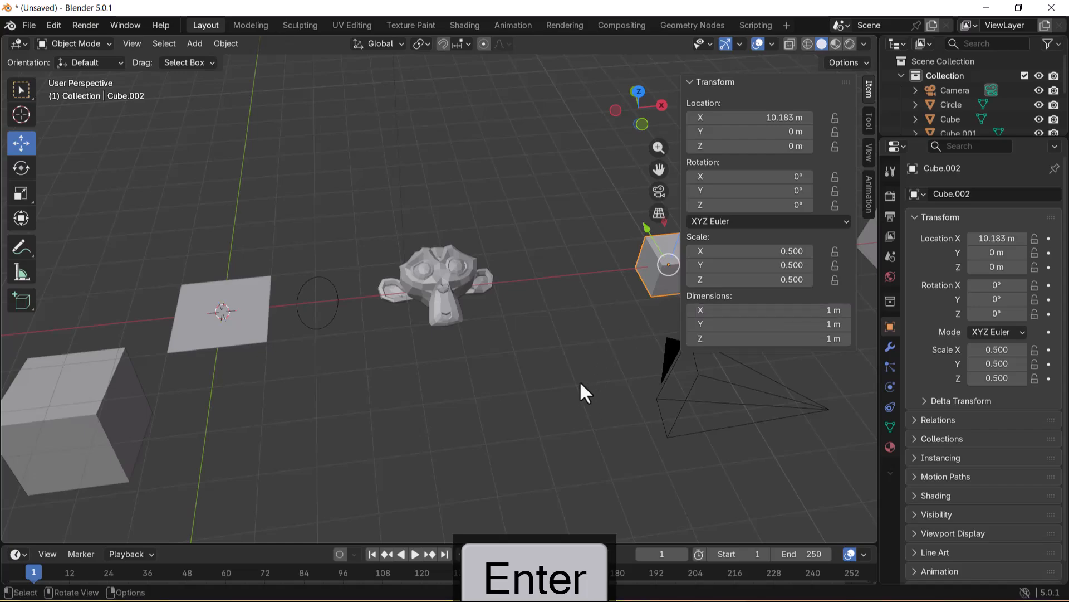
key("KP_Decimal")
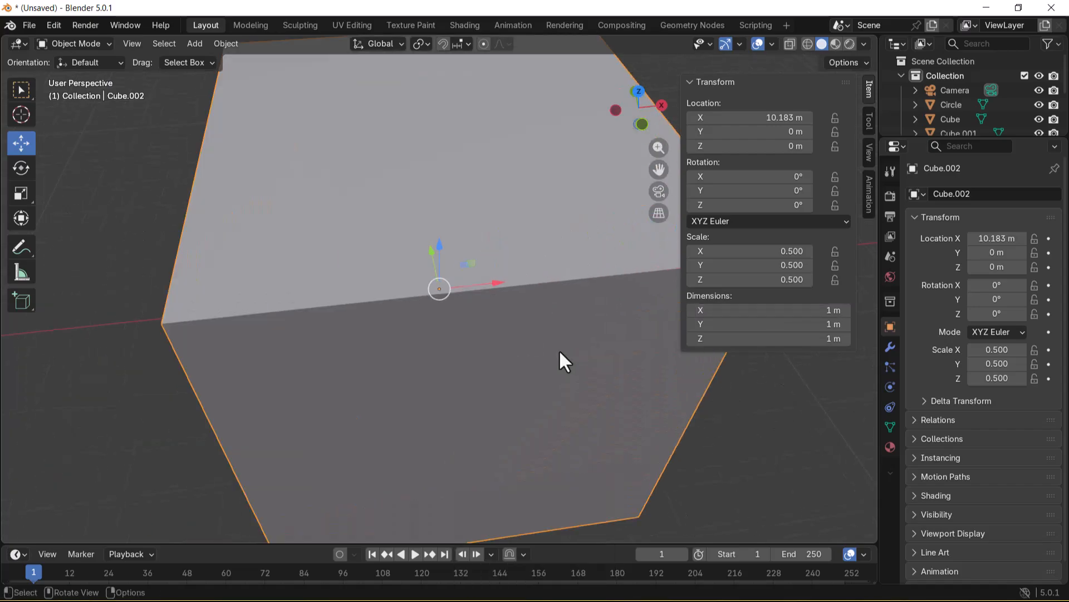
middle_click_drag(585, 432, 650, 379)
Step: Set the cube's dimensions to 10 m in X, 10 m in Y and 2 m in Z
left_click(833, 309)
type("10")
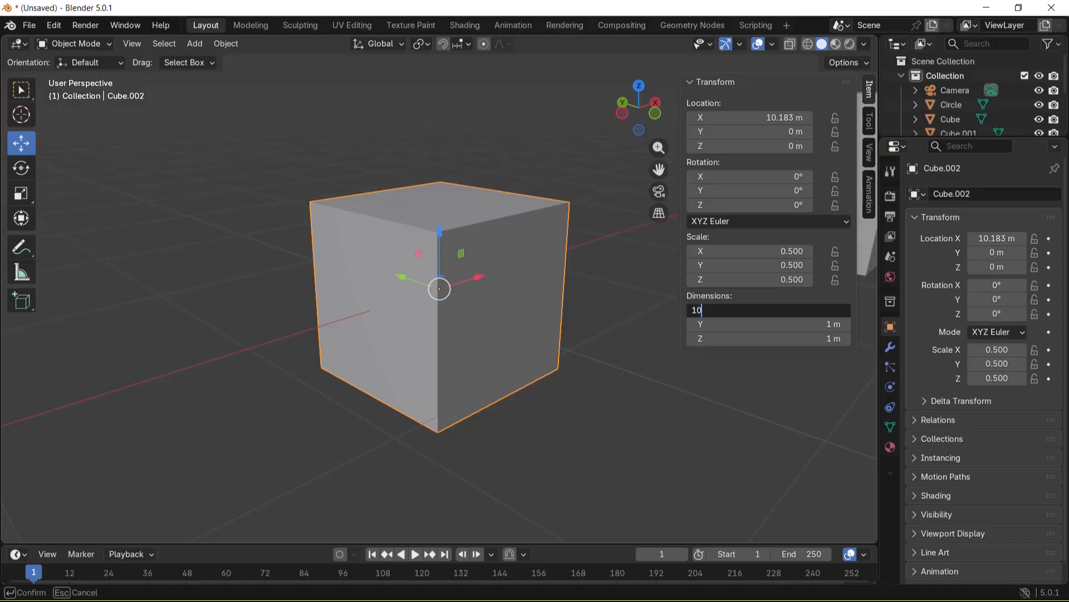
key("Tab")
type("10")
key("Tab")
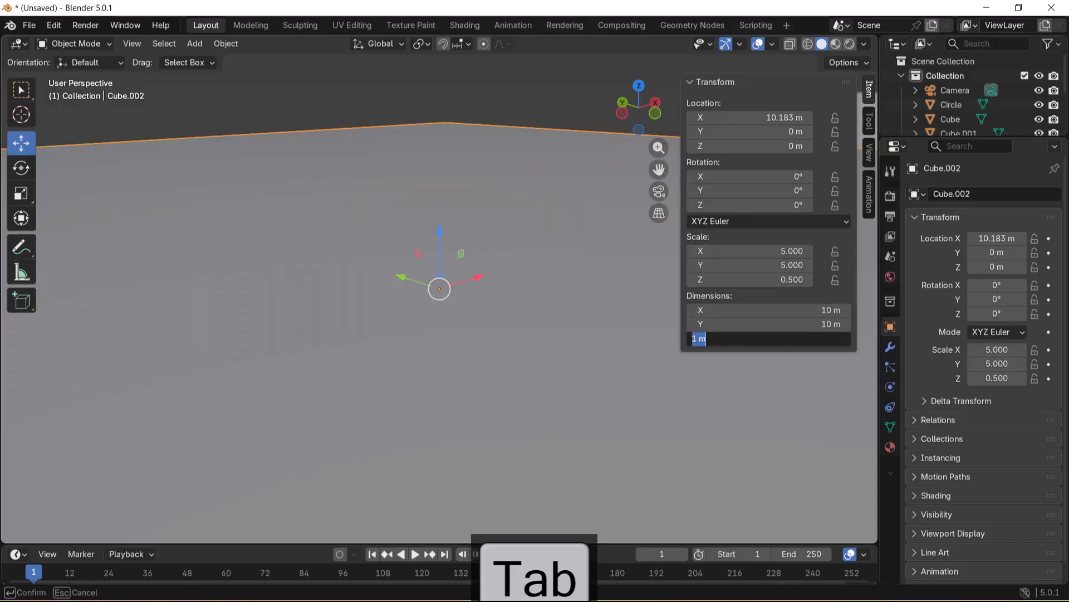
type("2")
key("Return")
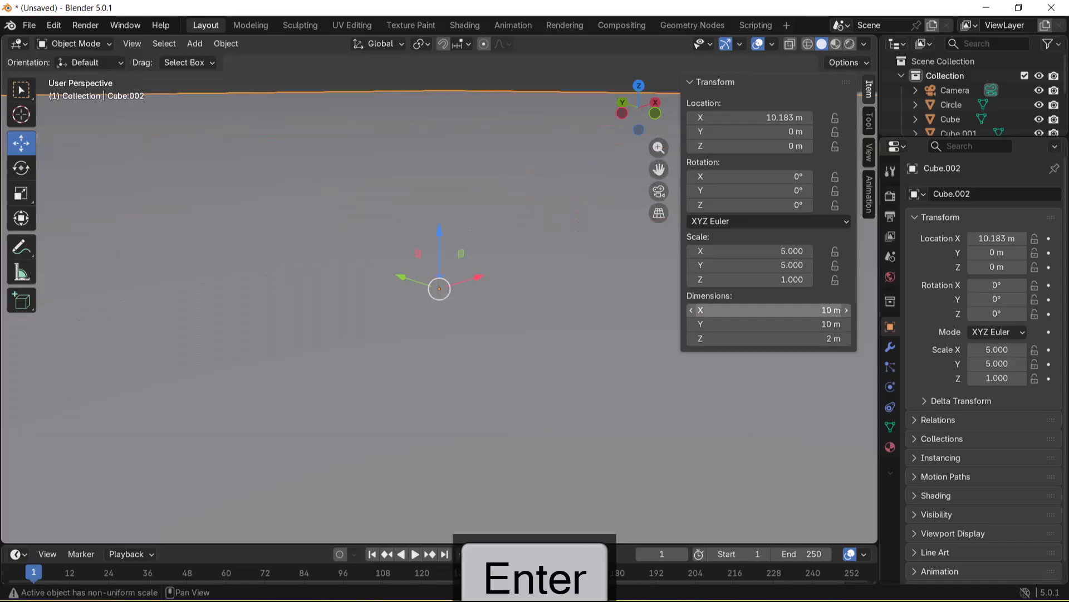
scroll(549, 384, "down", 5)
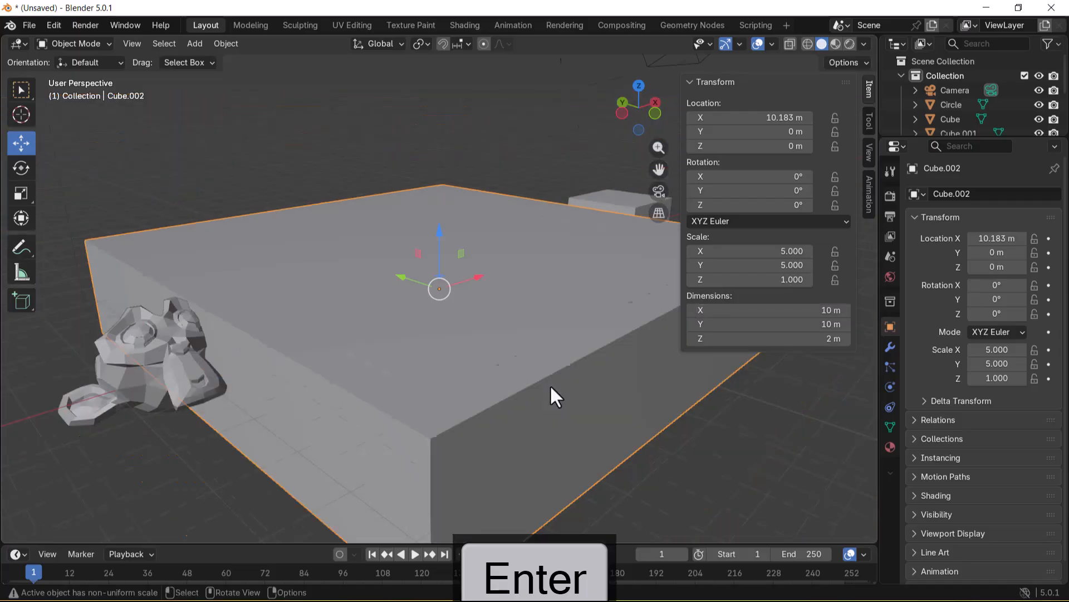
left_click(581, 429)
left_click(463, 377)
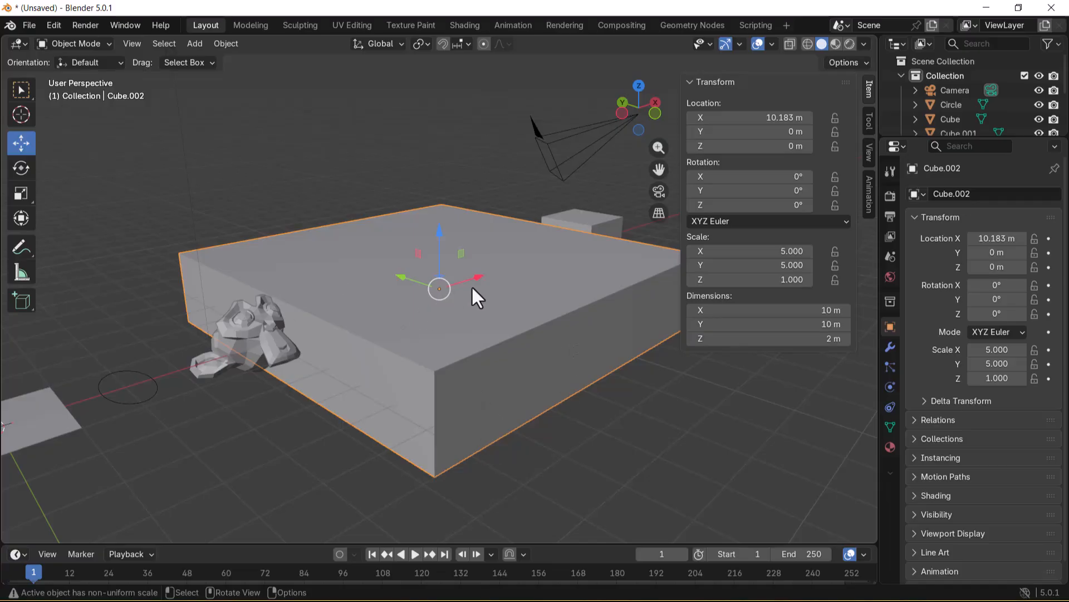
Step: Reduce the slab's thickness by setting its Z dimension to 1 m
left_click(832, 340)
type("1")
key("Return")
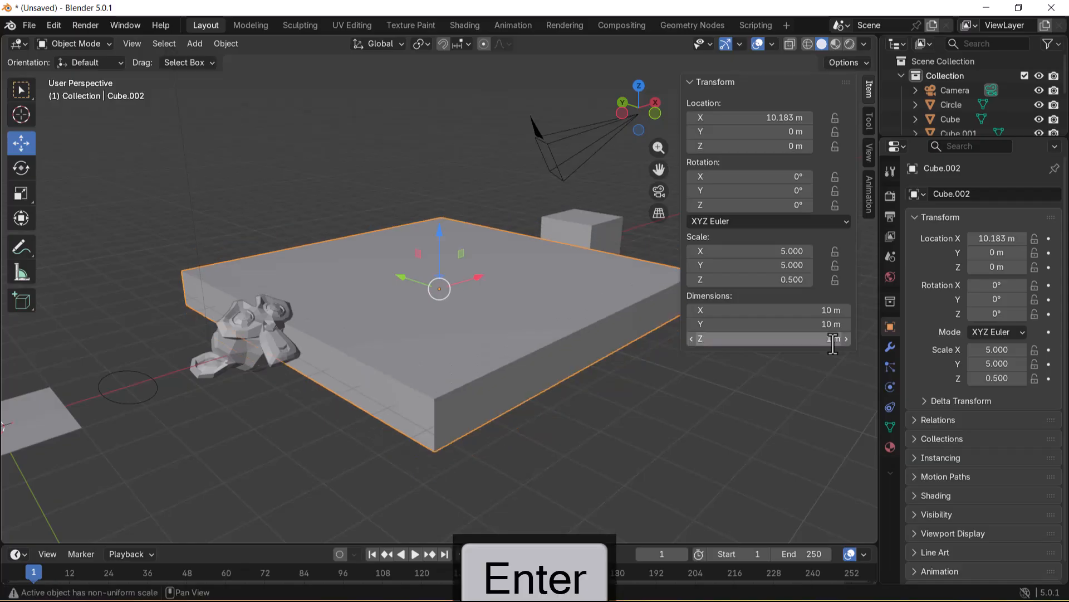
middle_click_drag(641, 430, 379, 394)
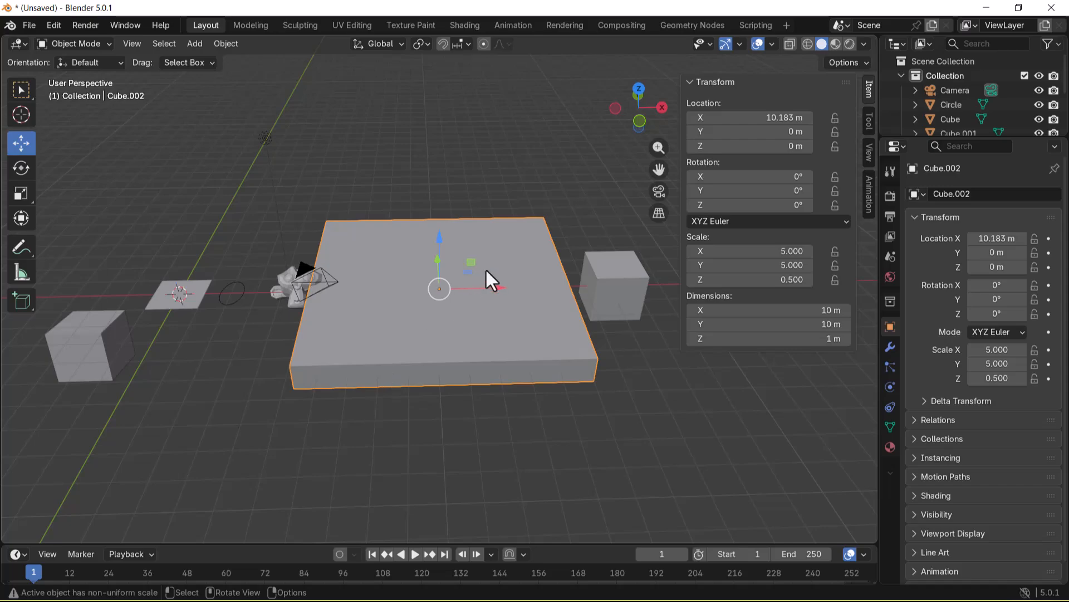
Step: Set the slab's X location to 0 m and after that to 10 m
left_click(797, 117)
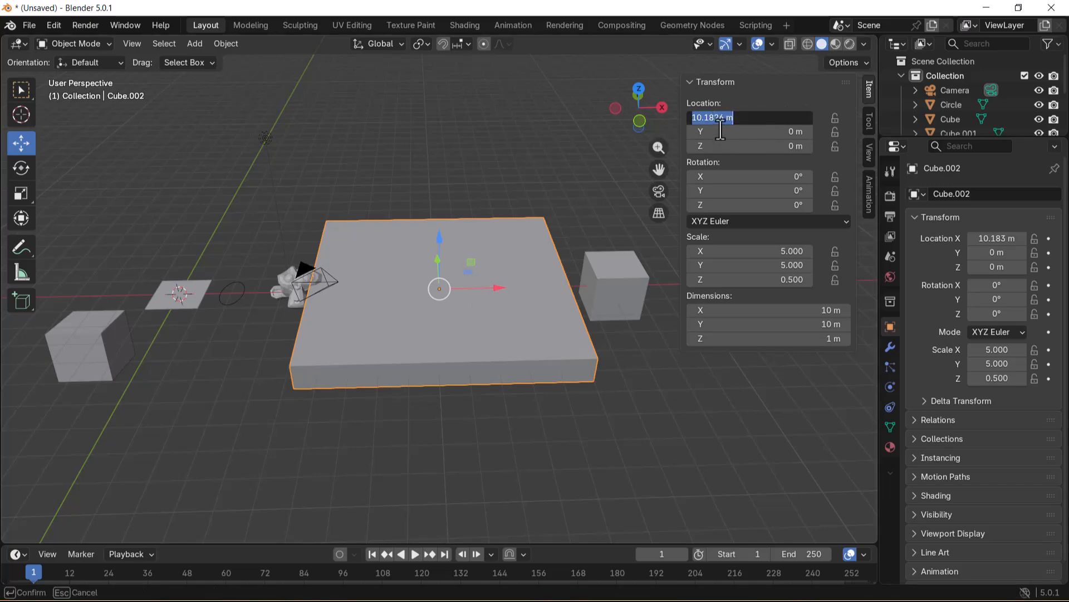
type("0")
key("Return")
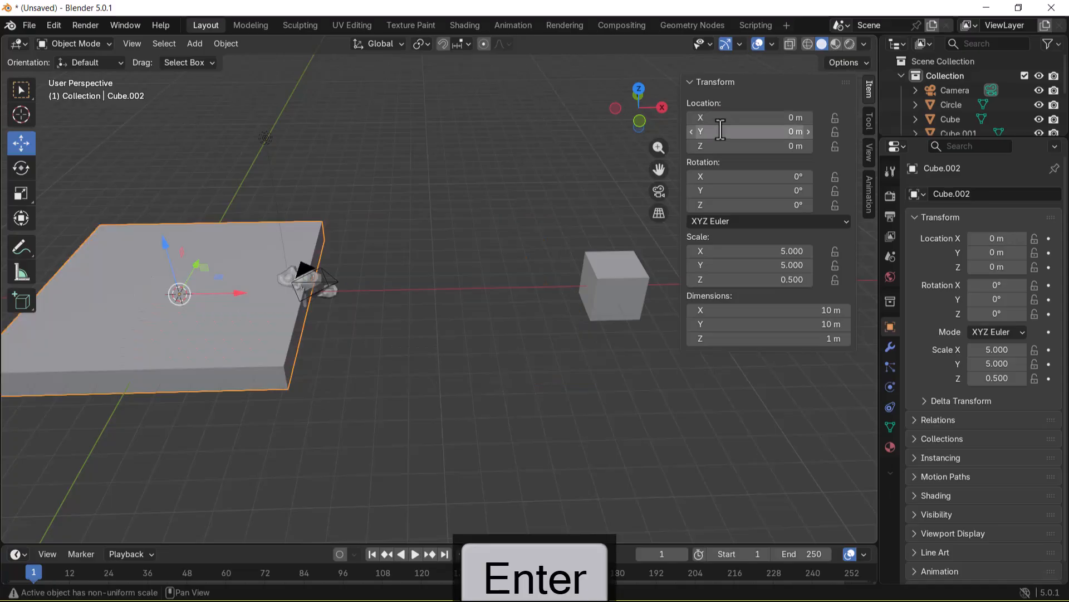
left_click(752, 116)
type("10")
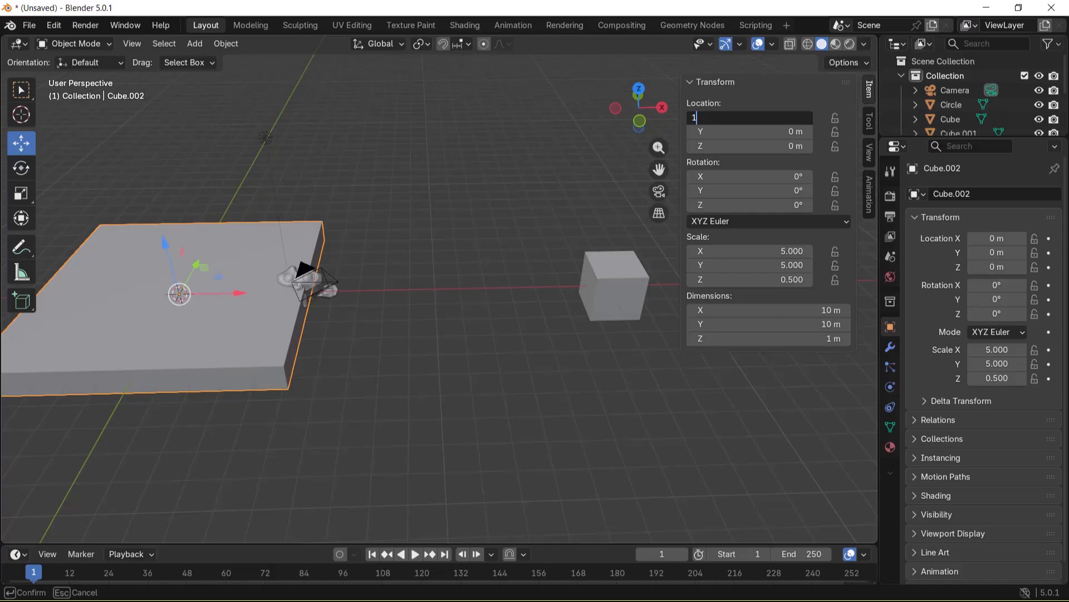
key("Return")
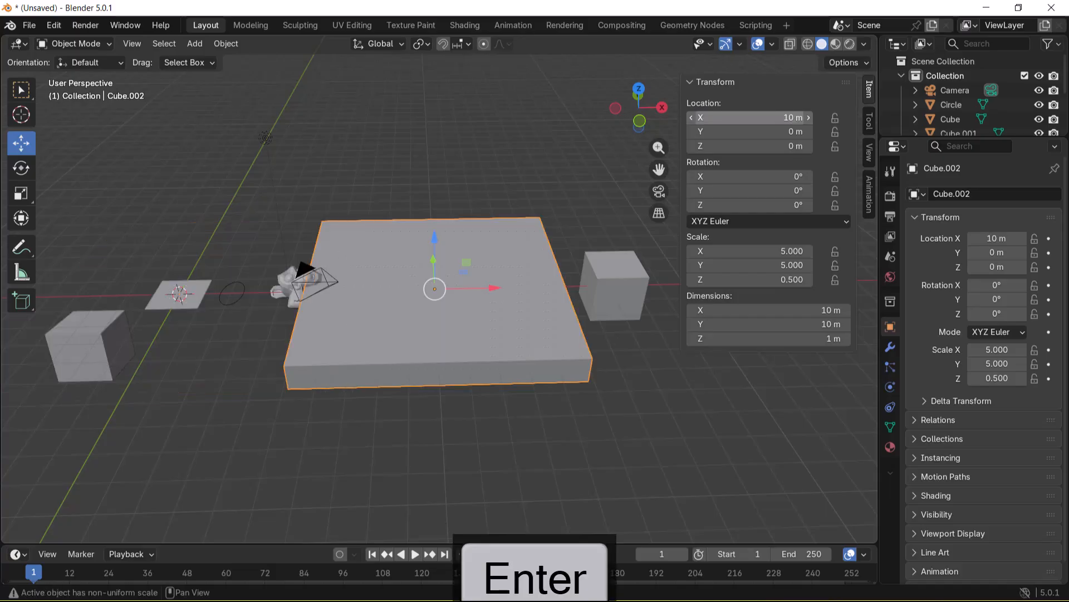
Step: Set the slab's X location to 20 m
key("Return")
type("20")
key("Return")
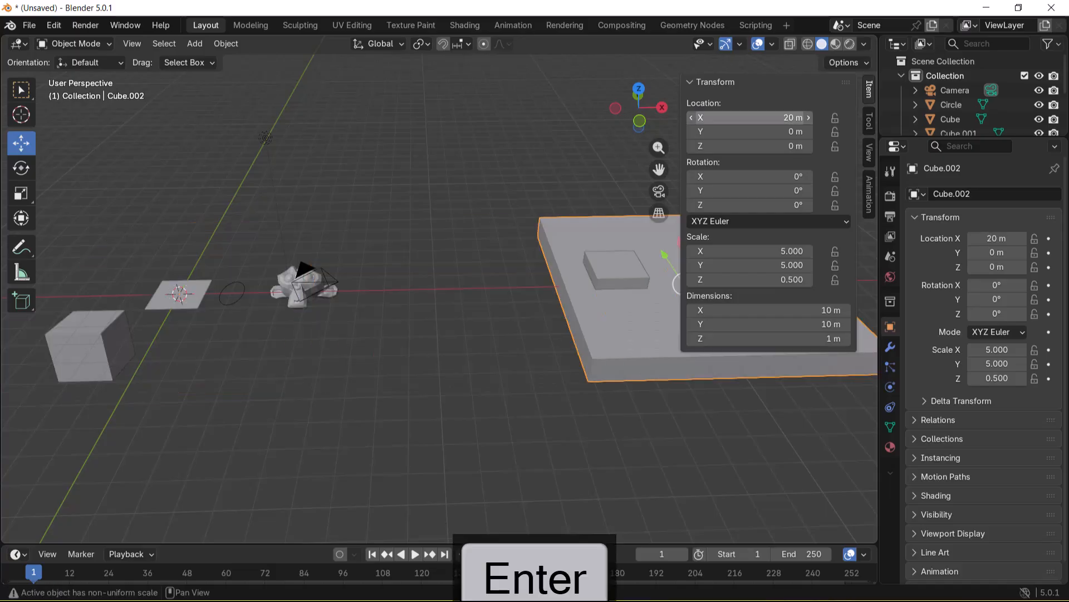
Step: Move the cube embedded in the slab along the X axis to about 10.46 m, and select the slab
left_click(620, 256)
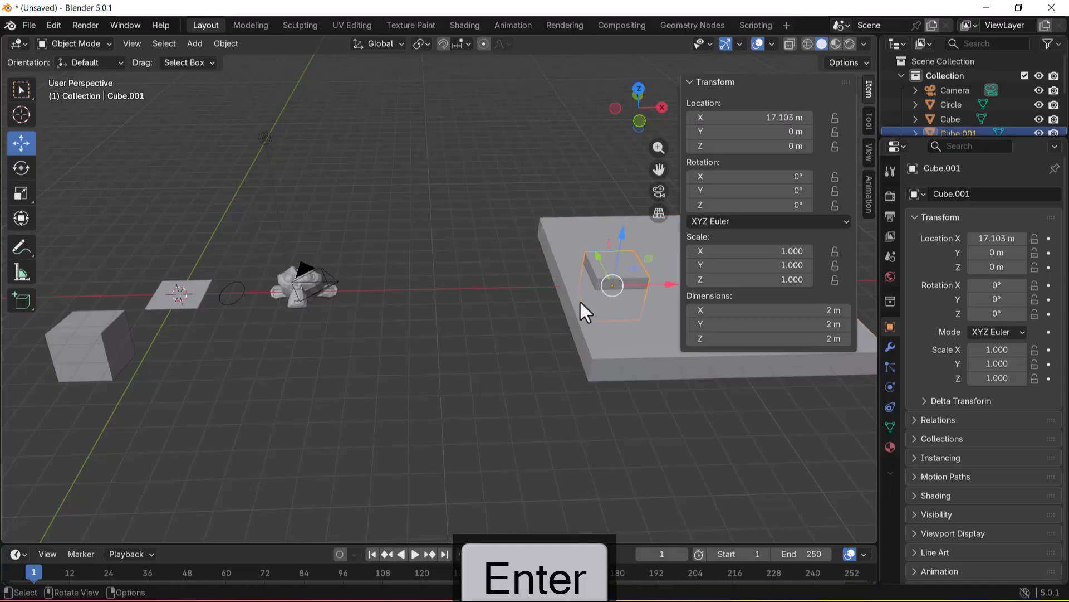
key("g")
left_click(489, 287)
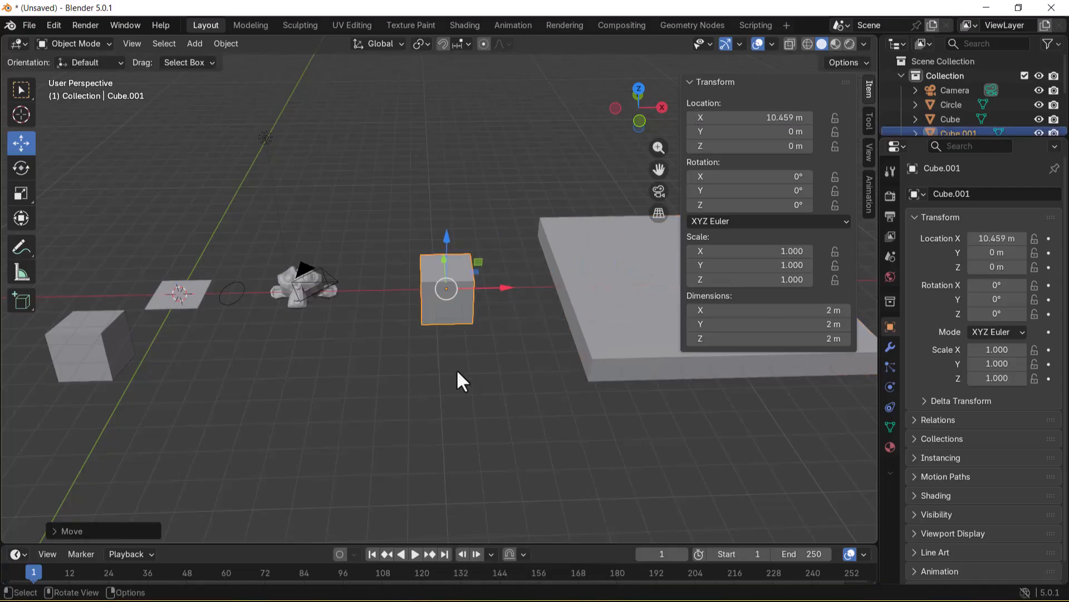
left_click(583, 316)
scroll(526, 381, "down", 3)
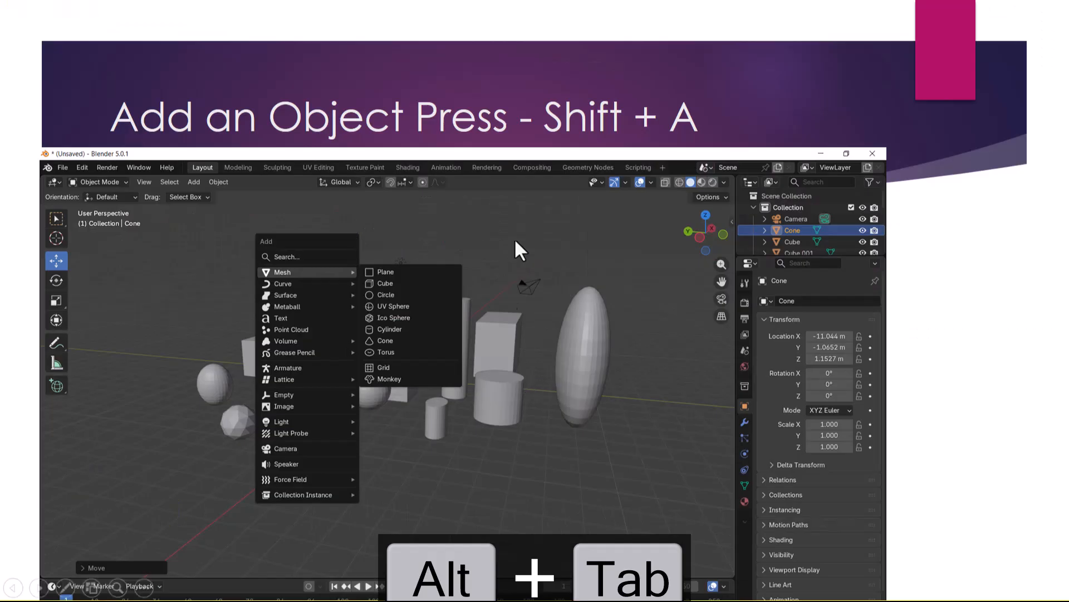
Step: Switch from the slides back to Blender, add a UV sphere mesh and move it along the X axis to about 9.86 m
key("alt+Tab")
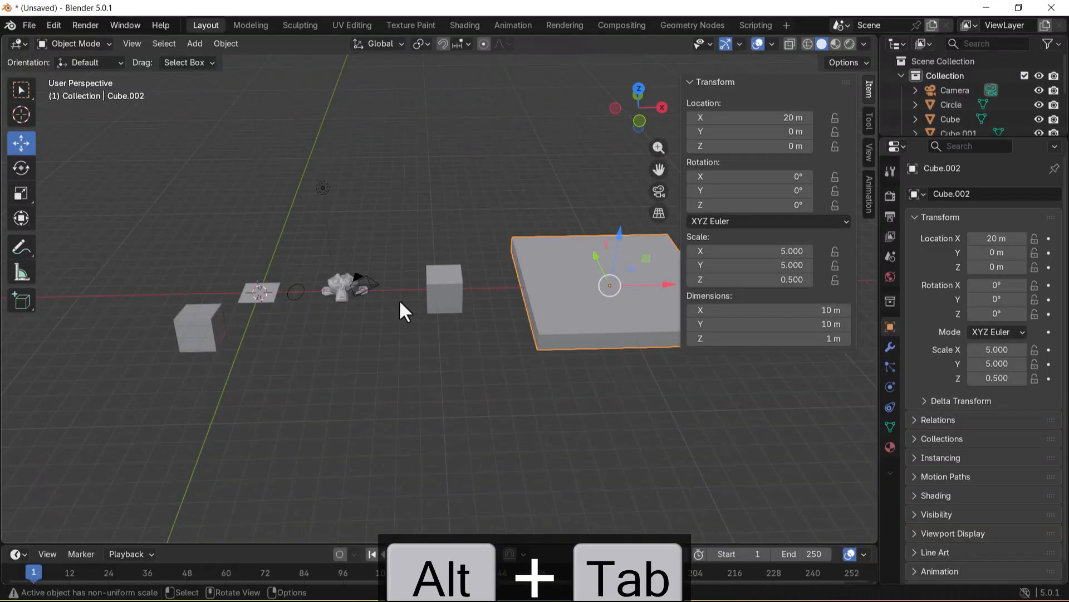
left_click(438, 295)
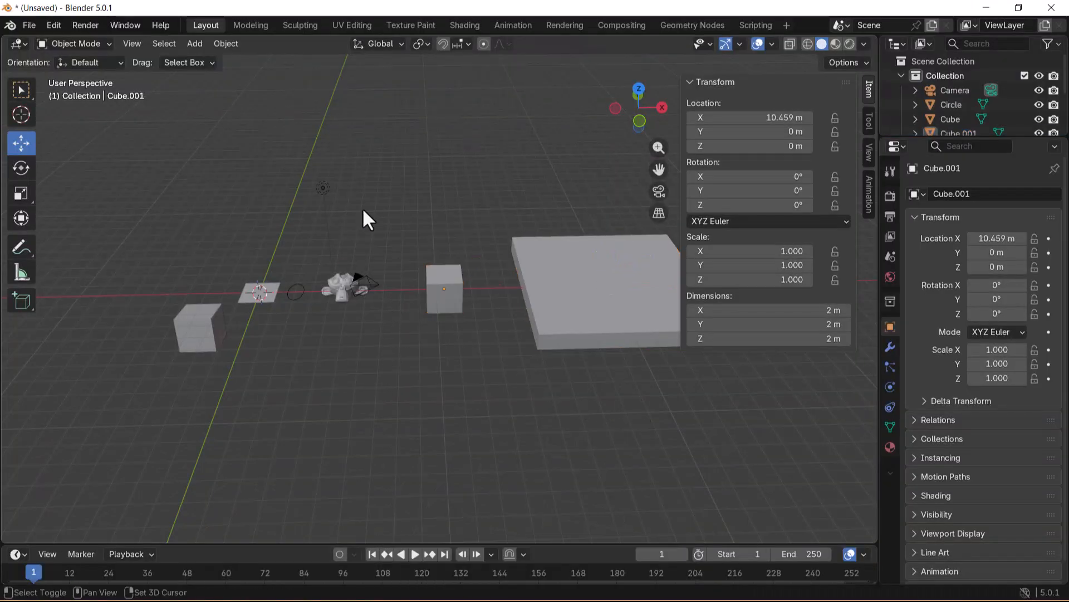
key("shift+a")
mouse_move(362, 210)
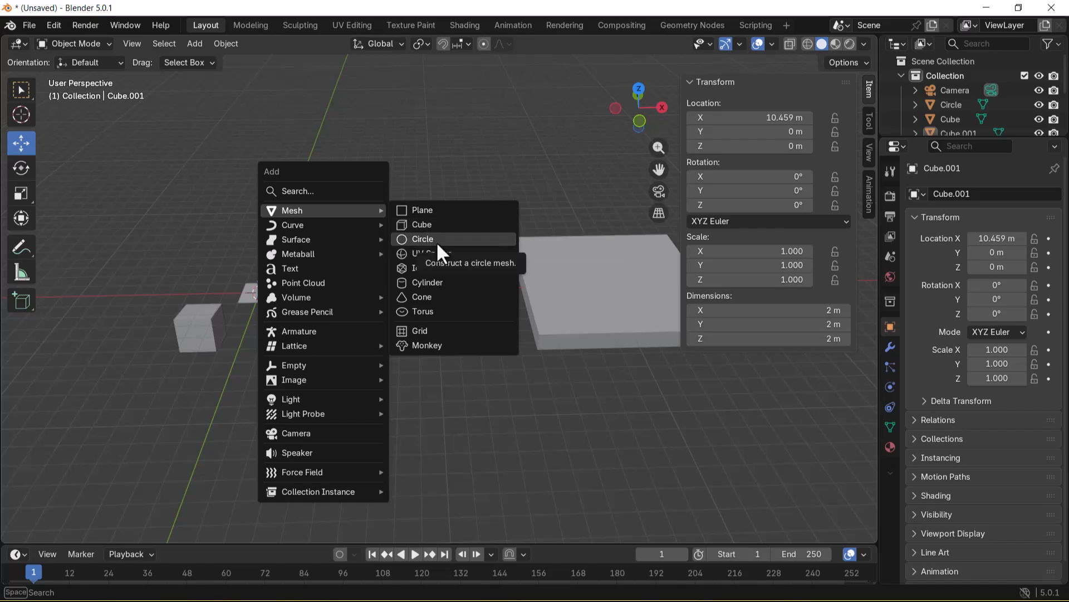
left_click(442, 254)
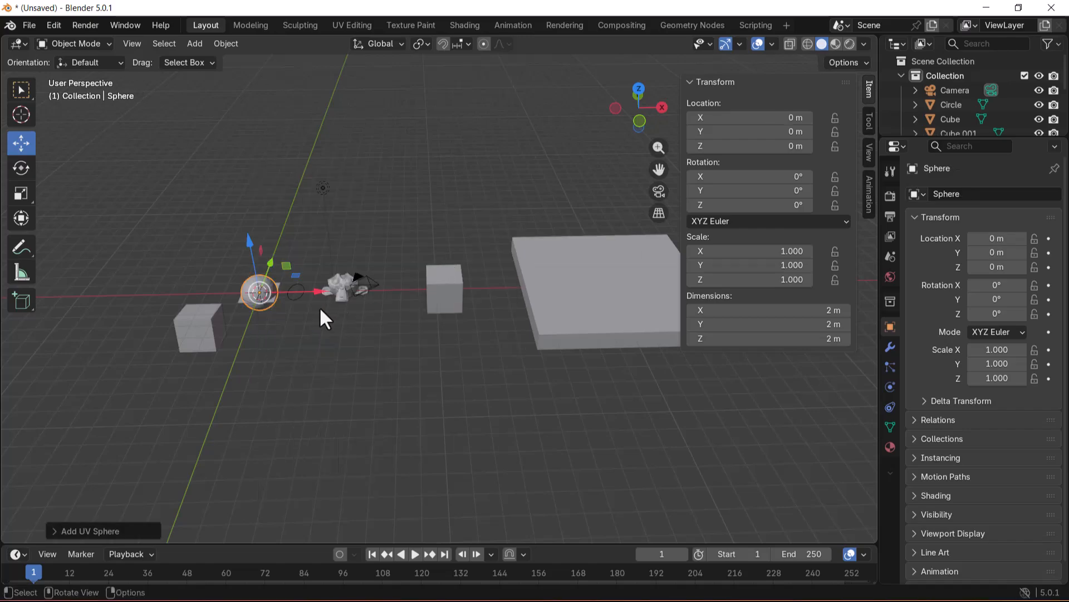
left_click_drag(316, 287, 494, 290)
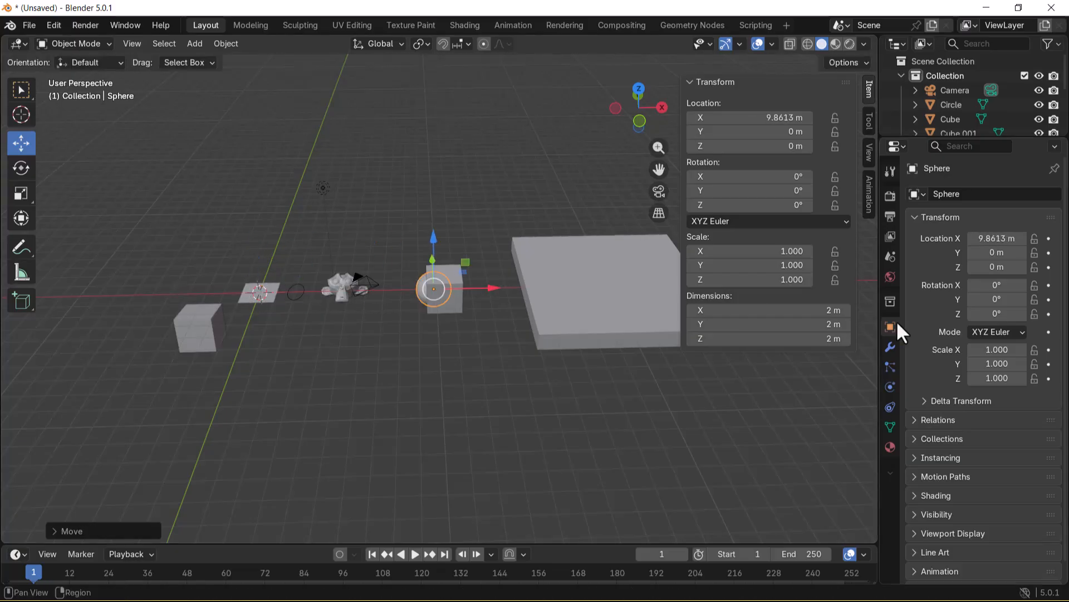
Step: Set the UV sphere's X, Y and Z dimensions to 5 m
left_click(833, 311)
type("5")
key("Tab")
type("5")
key("Tab")
type("5")
key("Return")
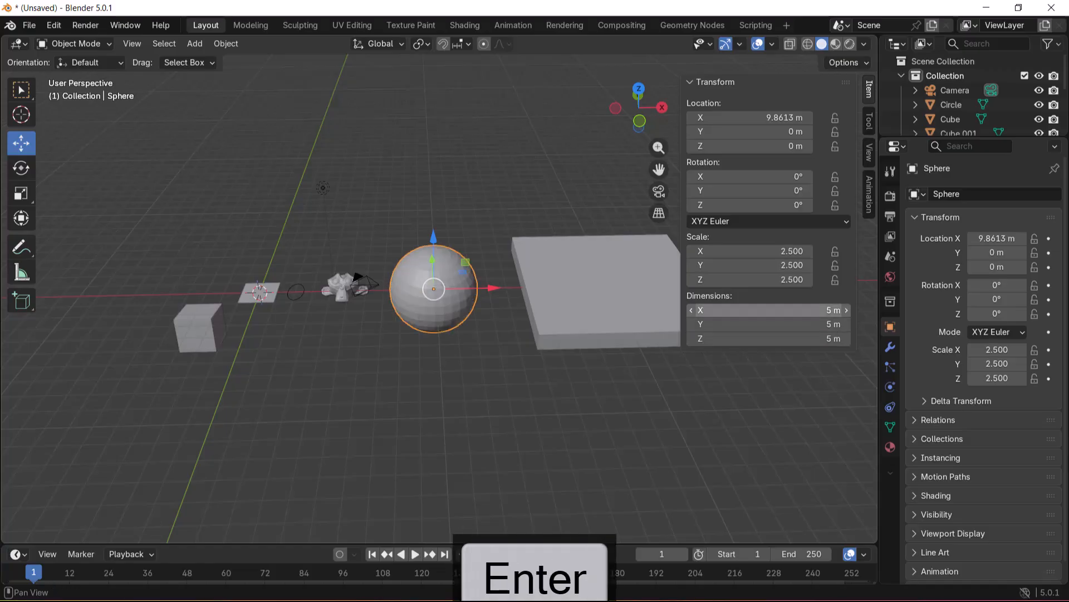
Step: Flatten the UV sphere to a Y dimension of 2 m and move it along the Y axis to about -8.76 m
left_click(826, 323)
type("2")
key("Return")
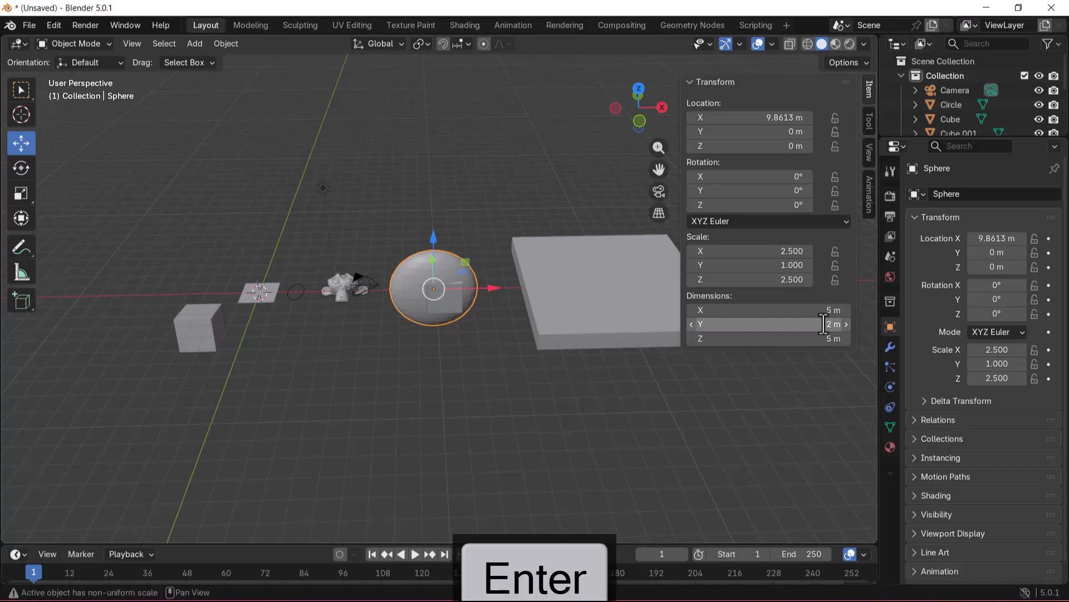
middle_click_drag(436, 420, 529, 429)
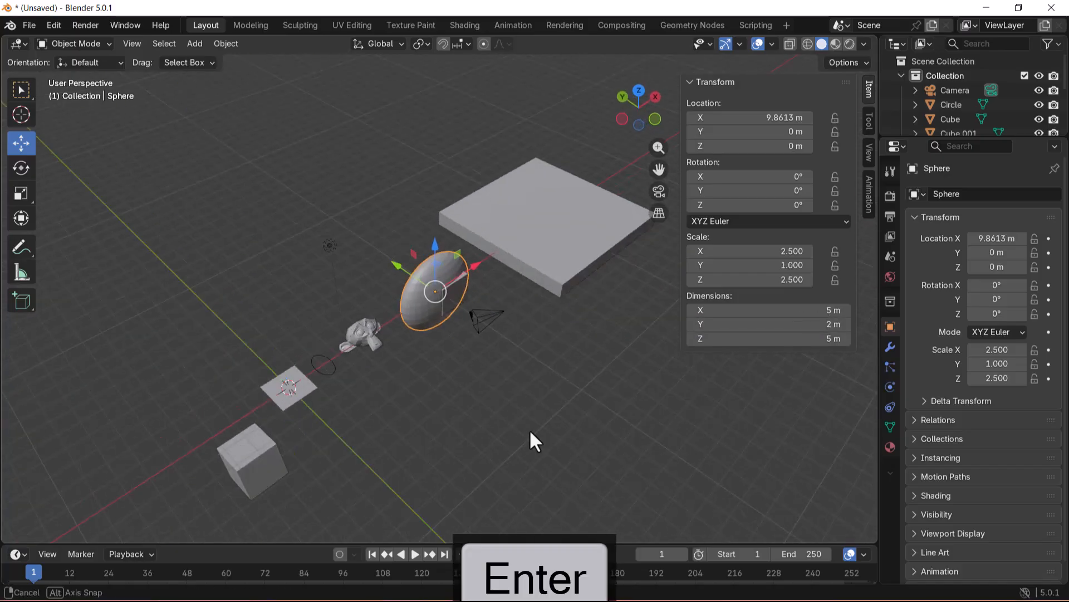
left_click_drag(416, 273, 546, 349)
middle_click_drag(583, 442, 489, 408)
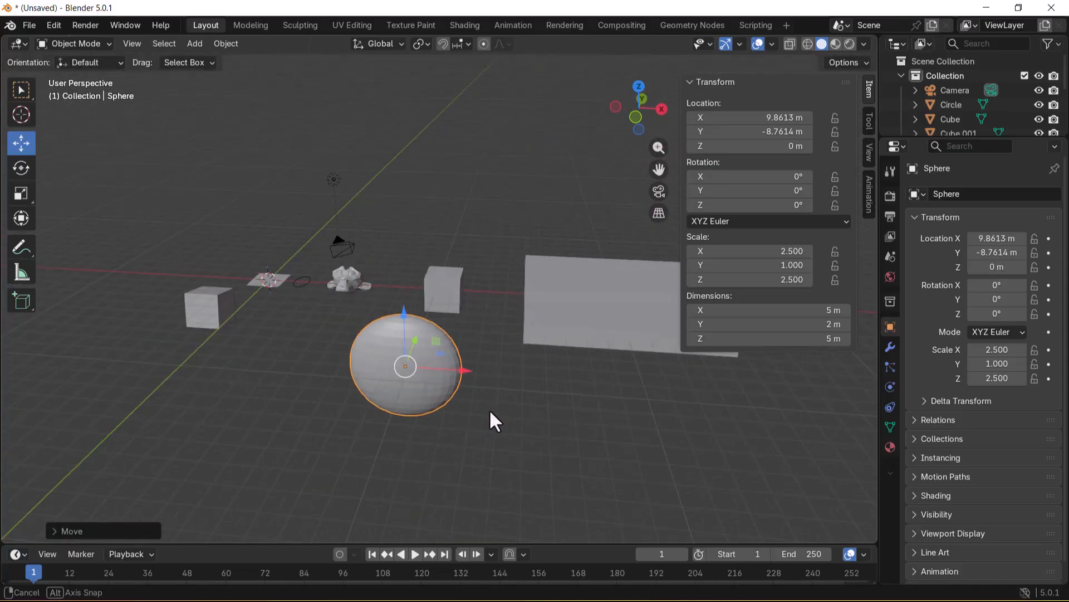
Step: Add an ico sphere mesh and move it along the X axis to about -5.33 m
left_click(229, 132)
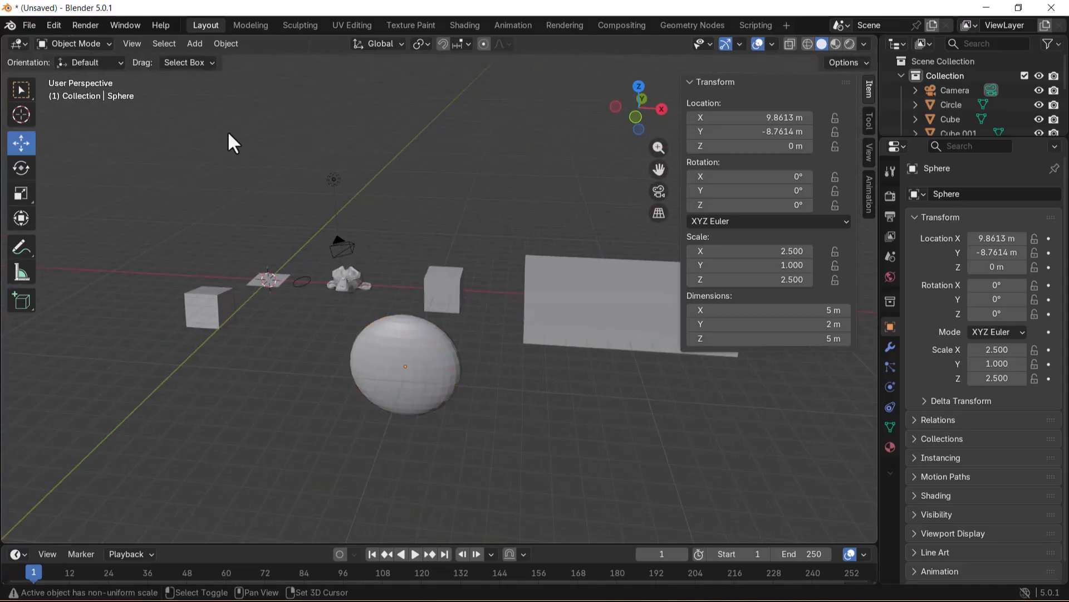
key("shift+a")
mouse_move(229, 132)
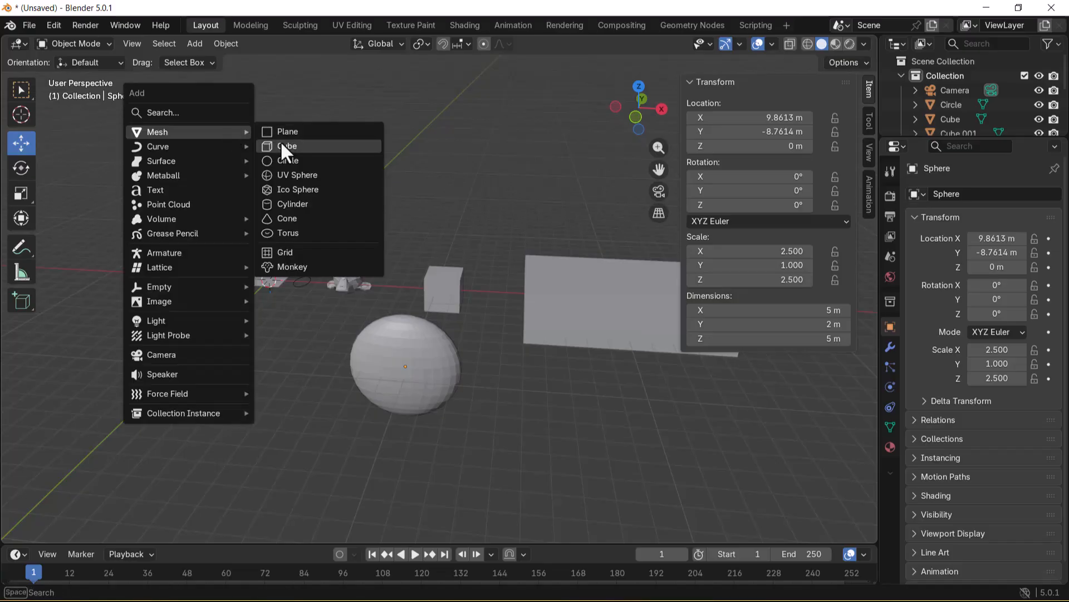
left_click(299, 191)
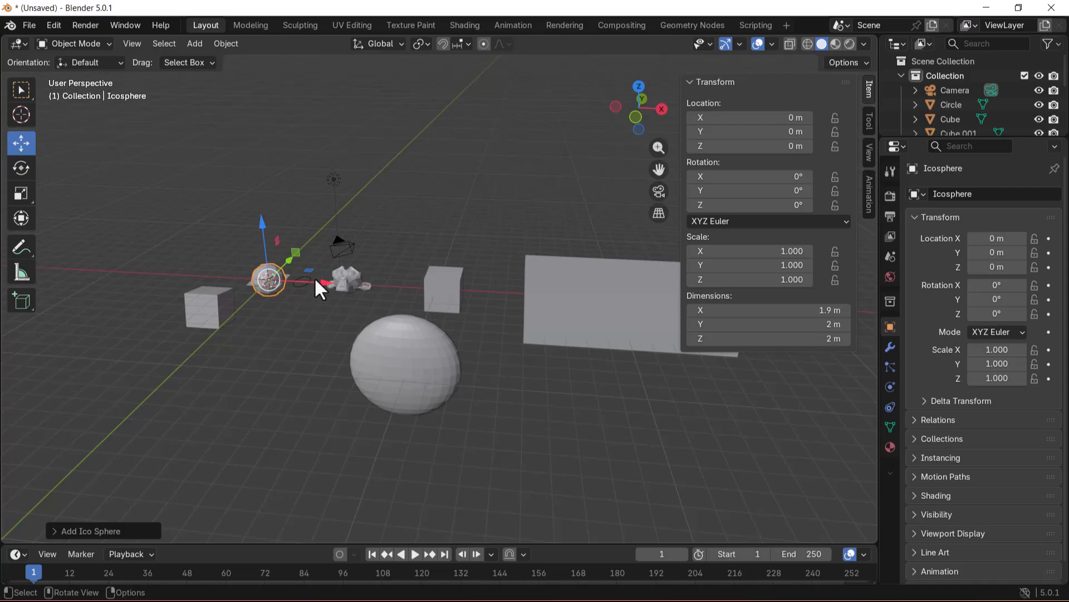
left_click_drag(310, 279, 226, 256)
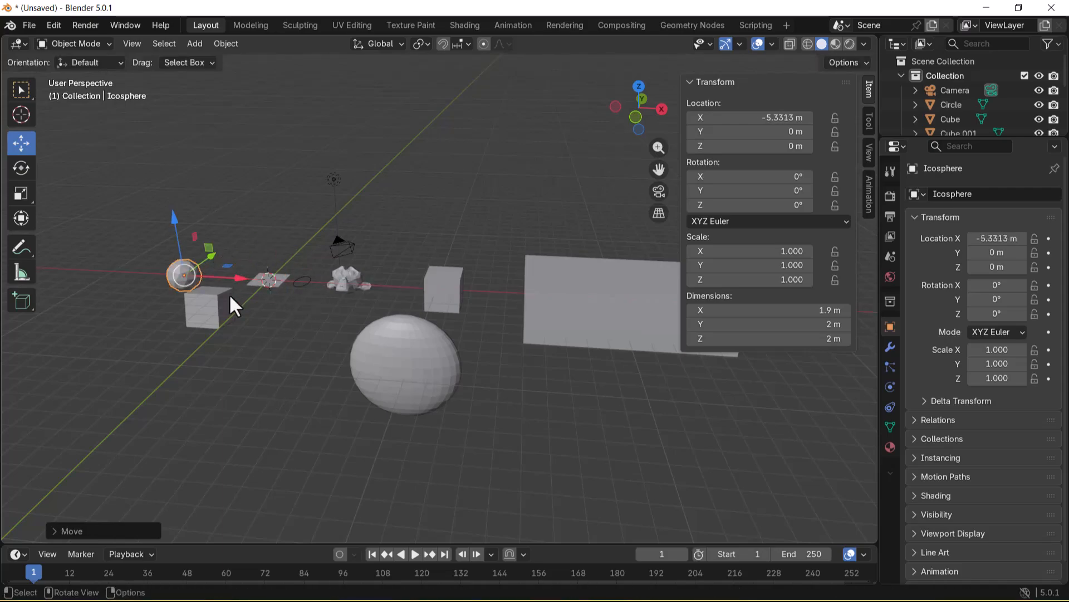
Step: Frame the ico sphere in the view and set its X dimension to 2 m
key("KP_Decimal")
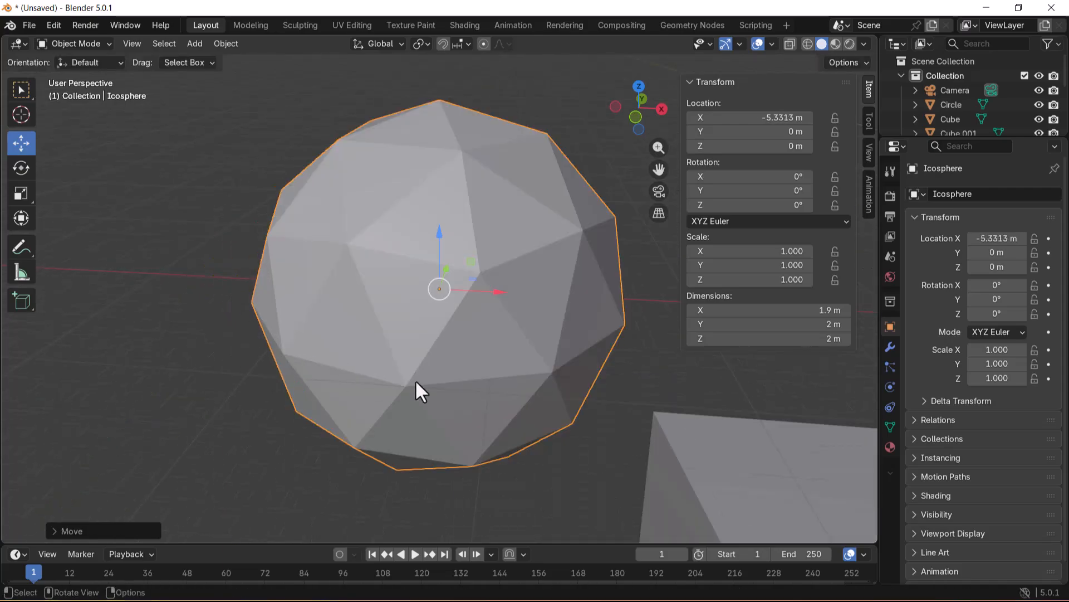
mouse_move(720, 311)
left_mouse_down()
mouse_move(735, 310)
mouse_move(640, 310)
mouse_move(733, 308)
left_mouse_up()
left_click(764, 309)
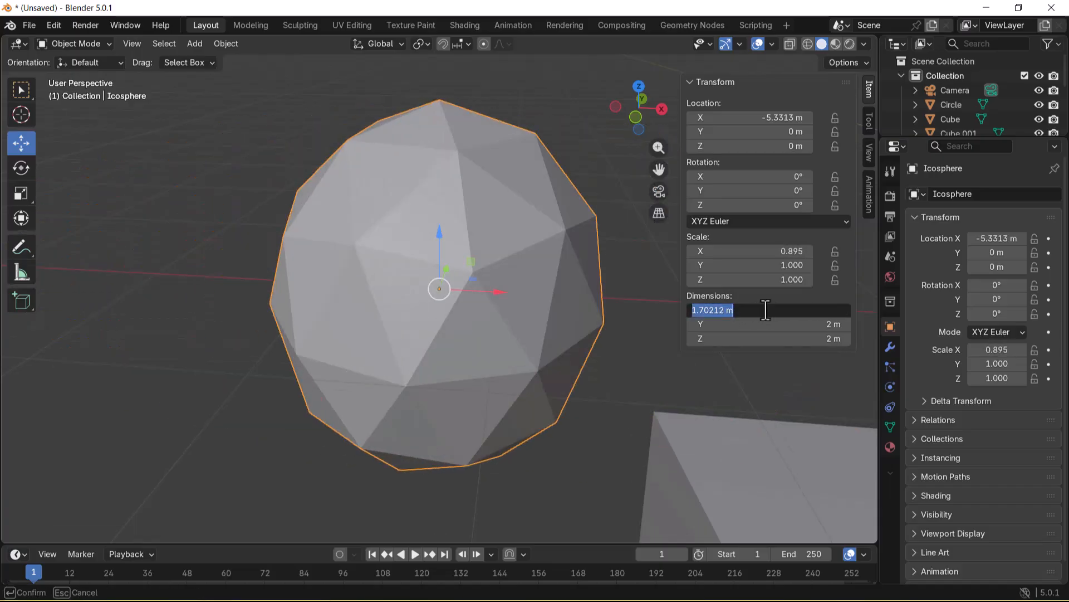
type("2")
key("Return")
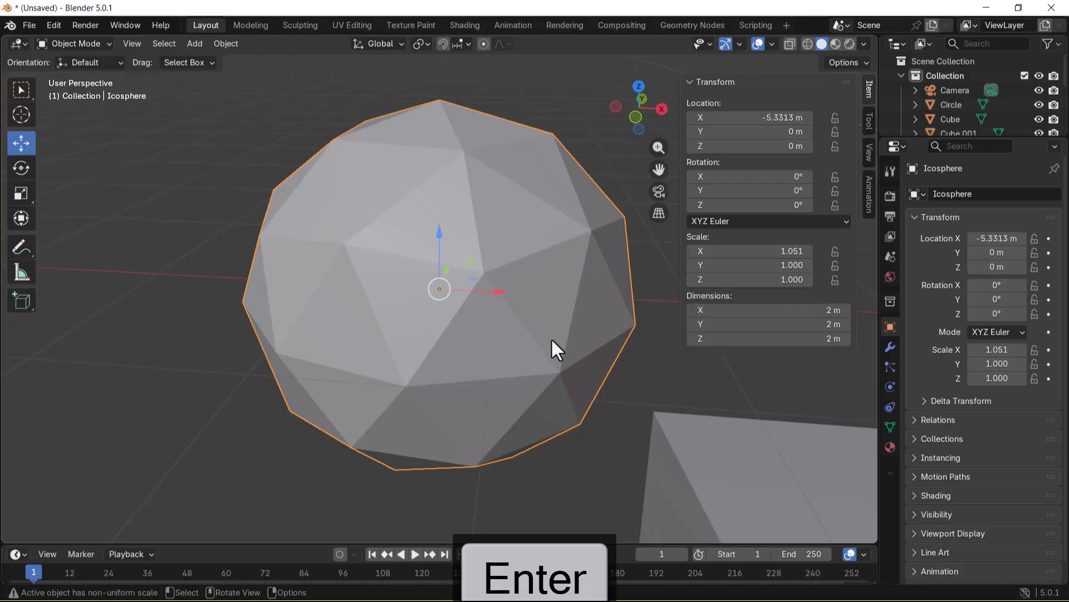
Step: Deselect the ico sphere and add a cylinder mesh to the scene
scroll(498, 371, "down", 5)
middle_click_drag(336, 402, 255, 176)
left_click(253, 168)
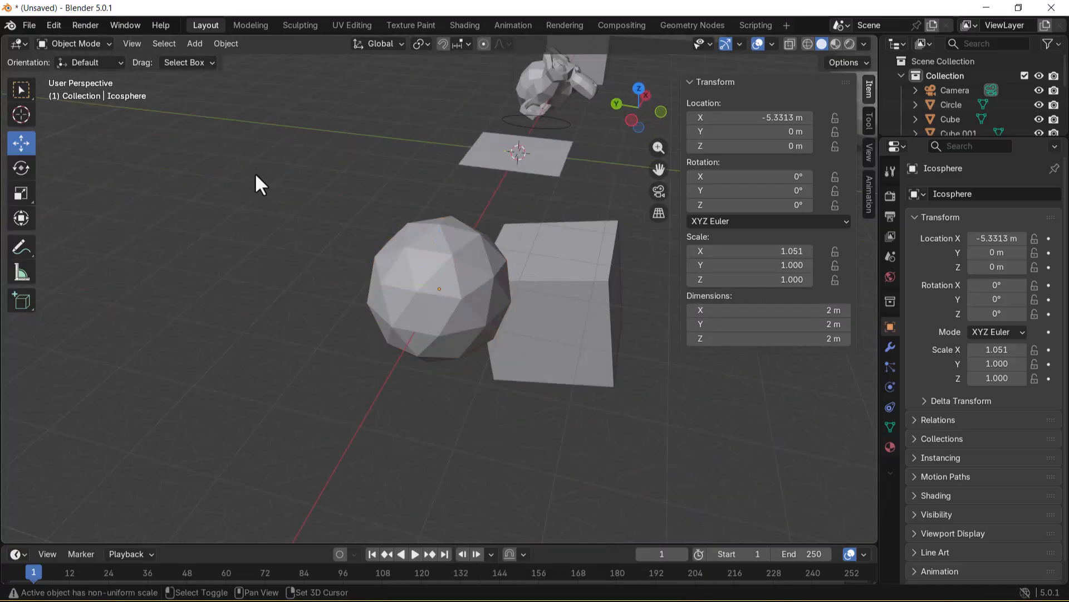
key("shift+a")
mouse_move(255, 175)
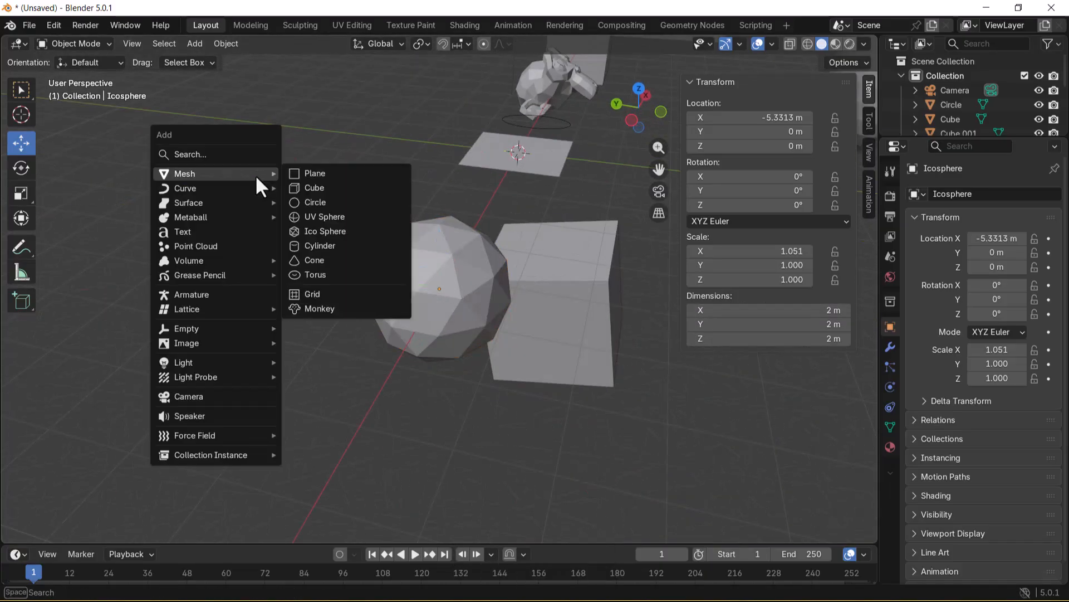
left_click(351, 246)
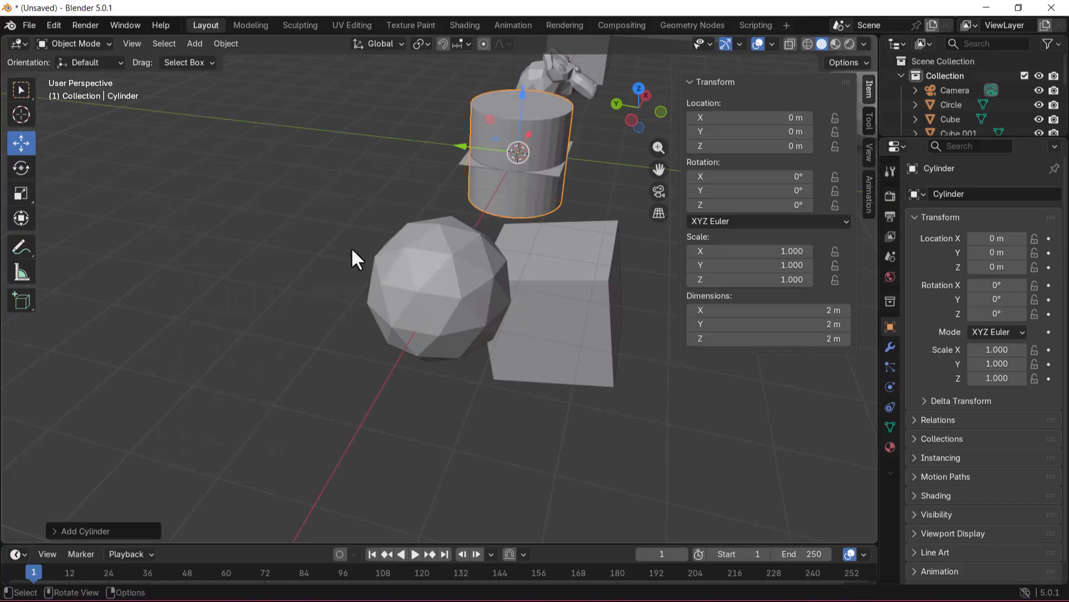
Step: Move the cylinder along the Y axis to about 3.68 m and widen its X dimension to 2.3 m
left_click_drag(466, 143, 291, 135)
mouse_move(726, 310)
left_mouse_down()
mouse_move(768, 311)
mouse_move(732, 310)
left_mouse_up()
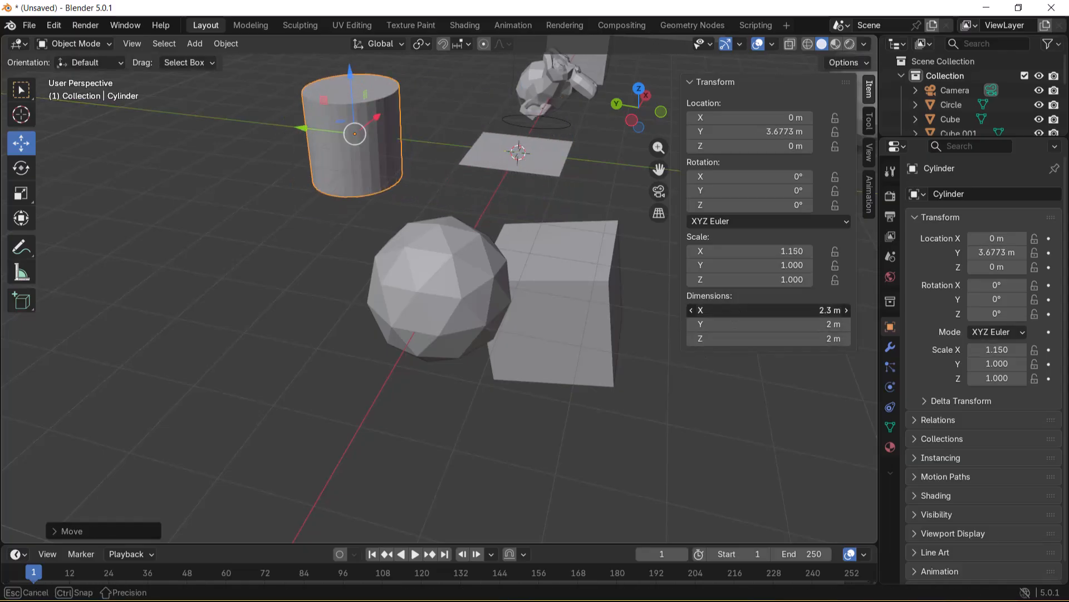
left_click(210, 247)
Step: Add a torus mesh and move it along the Y axis to about 7.33 m
key("shift+a")
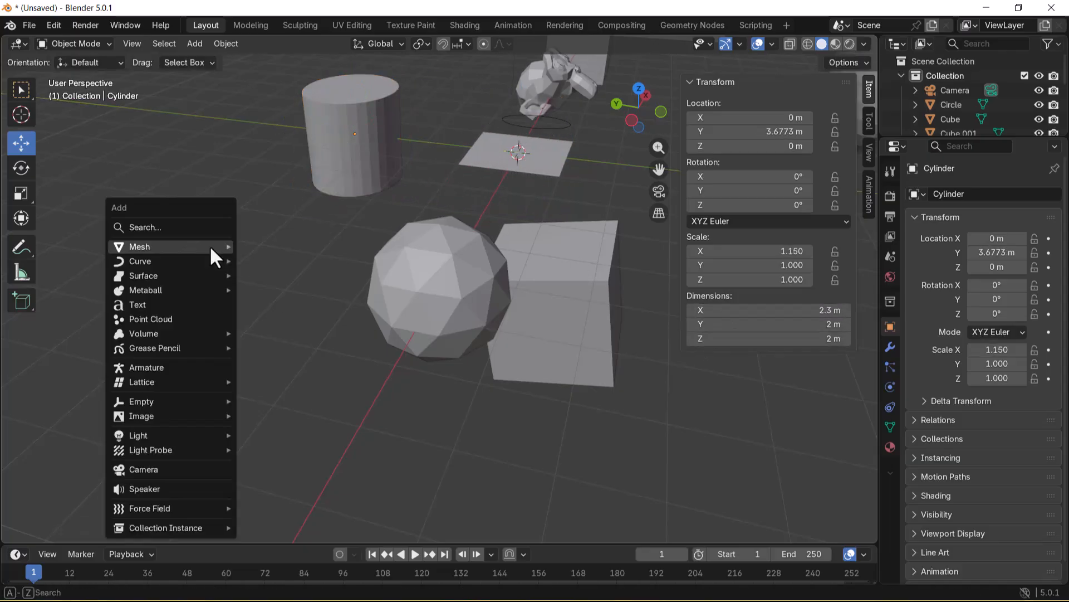
mouse_move(190, 247)
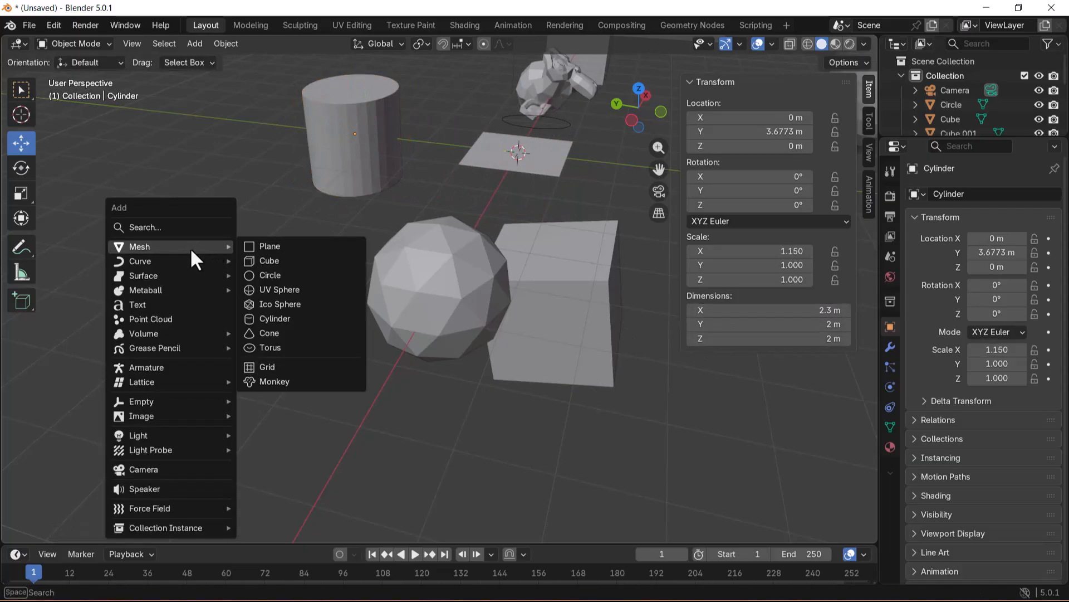
left_click(279, 345)
left_click_drag(464, 146, 137, 133)
left_click(252, 231)
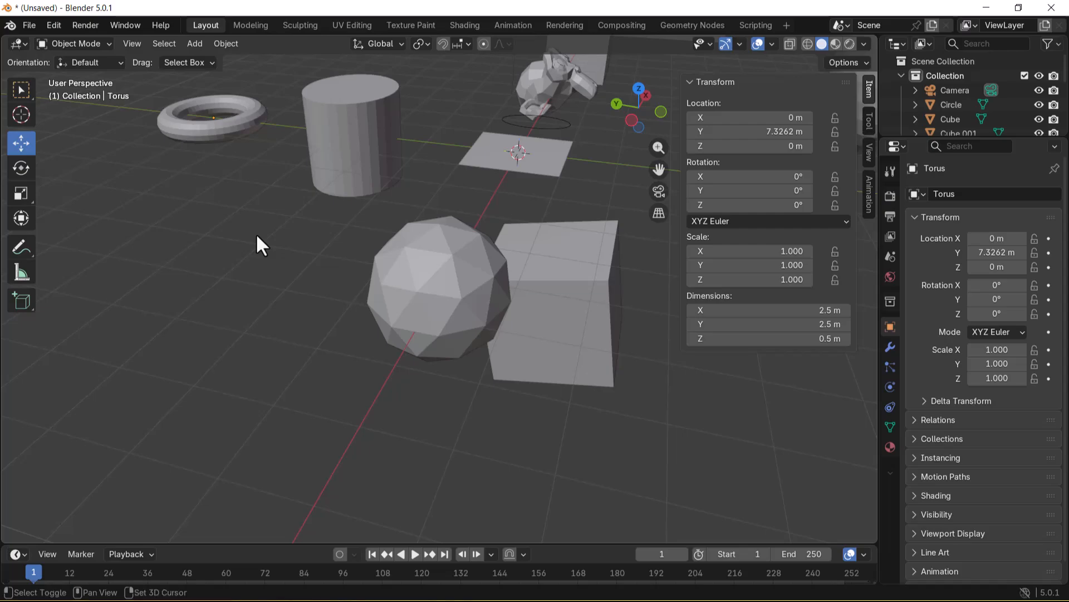
Step: Add a grid mesh and move it along the Y axis to about 4.03 m
key("shift+a")
mouse_move(261, 233)
left_click(341, 355)
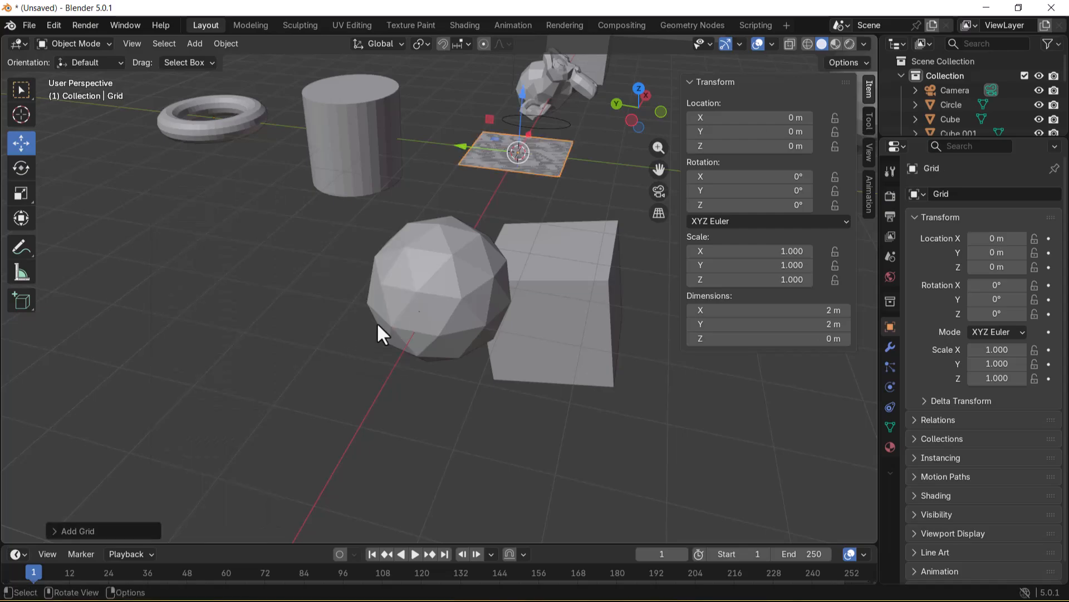
left_click_drag(466, 155, 288, 118)
Step: Add a monkey mesh and move it along the Y axis to about -3.27 m
key("shift+a")
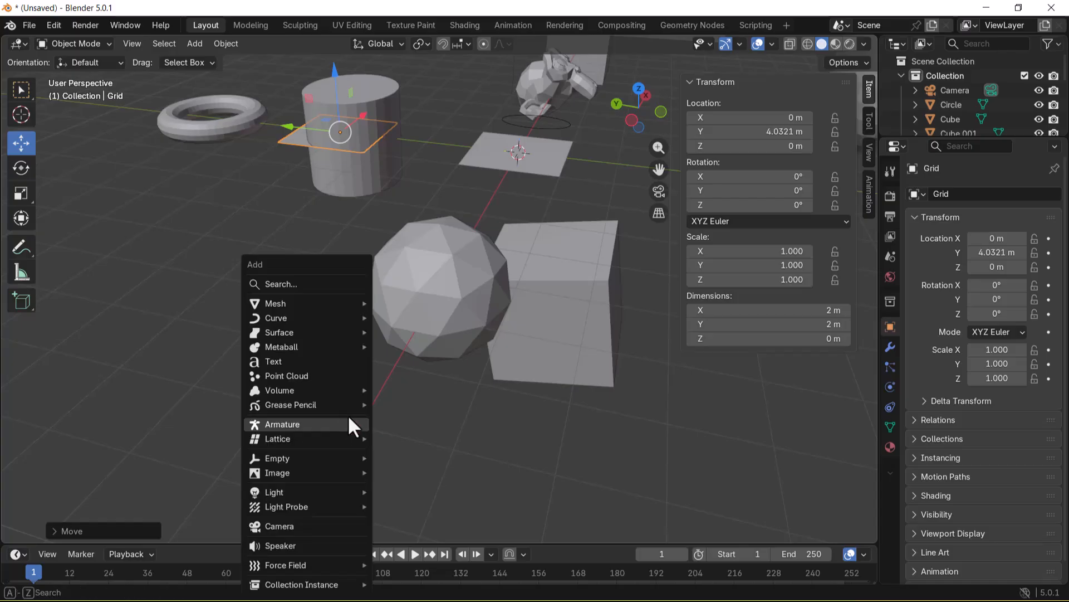
mouse_move(349, 303)
left_click(414, 439)
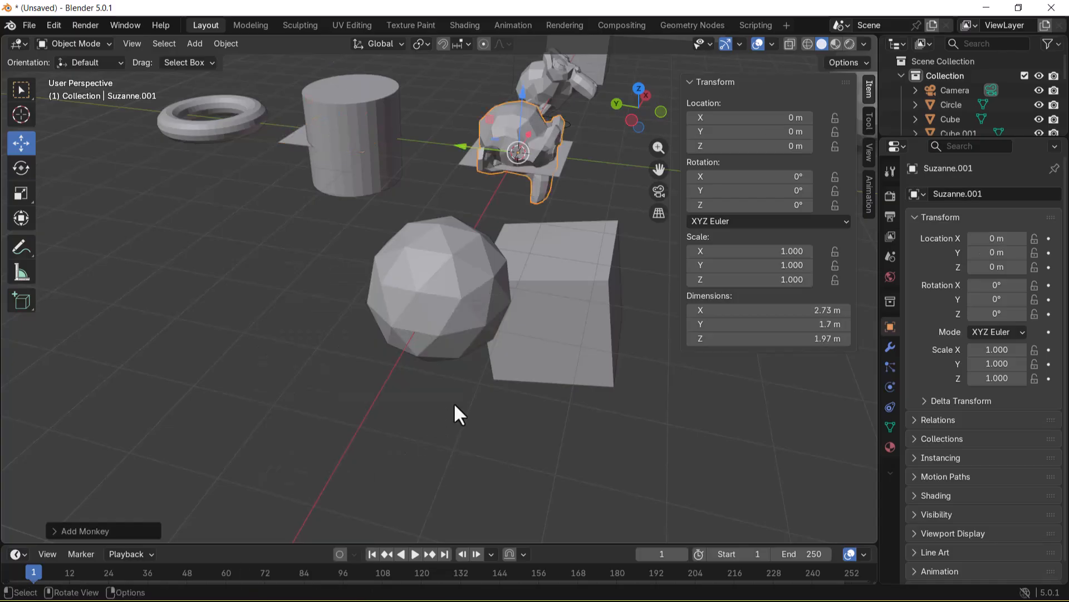
scroll(508, 204, "down", 3)
left_click_drag(440, 194, 550, 260)
Step: Frame the new monkey head from its front side, with the neighbouring objects in view
middle_click_drag(554, 345, 400, 312)
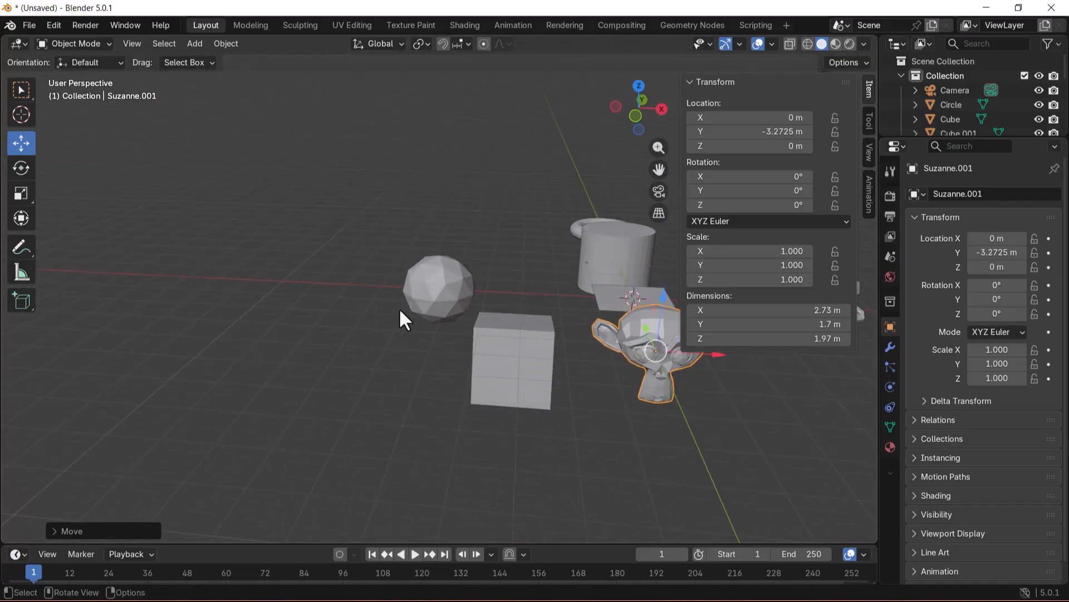
key("KP_Decimal")
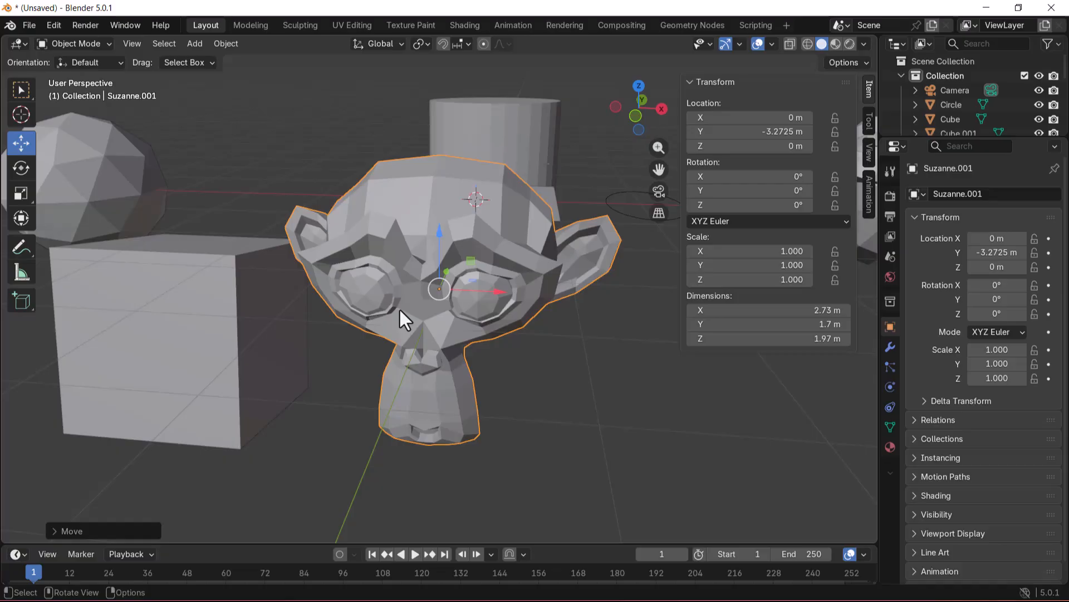
scroll(466, 350, "down", 3)
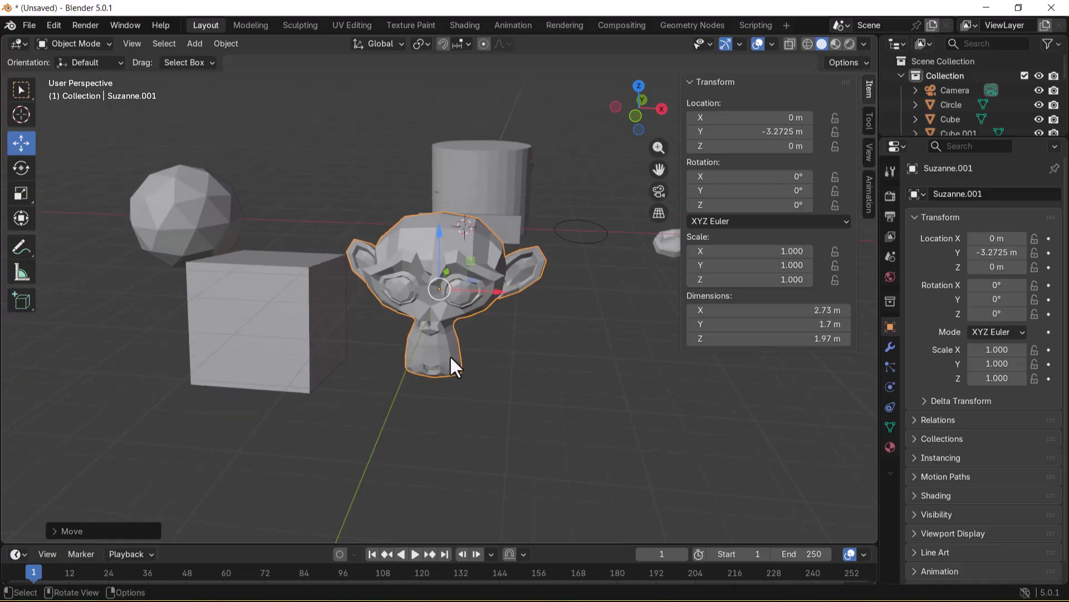
middle_click_drag(531, 367, 602, 421)
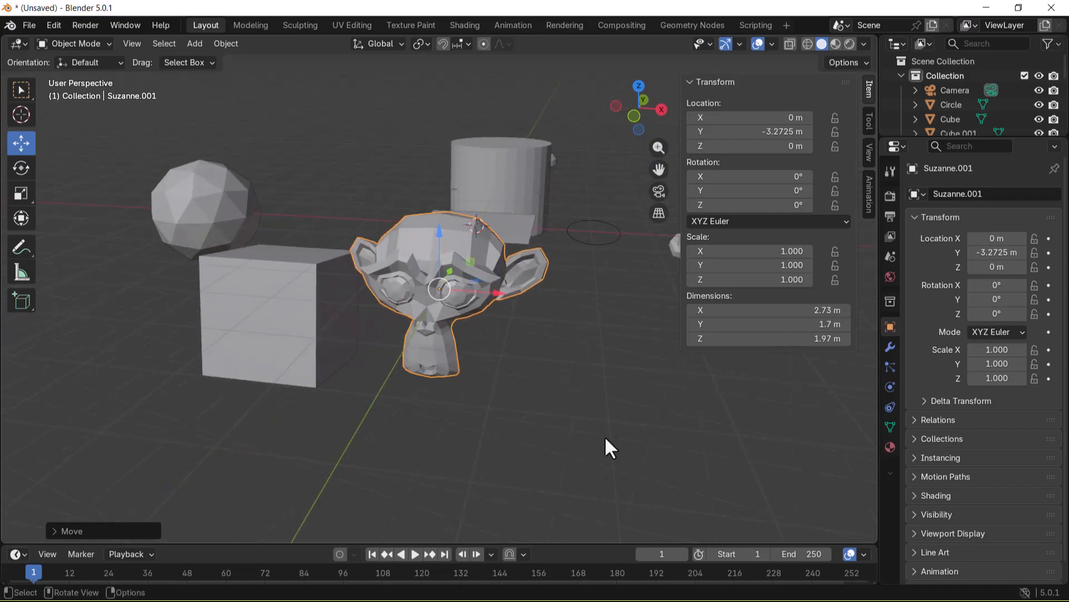
key("shift+a")
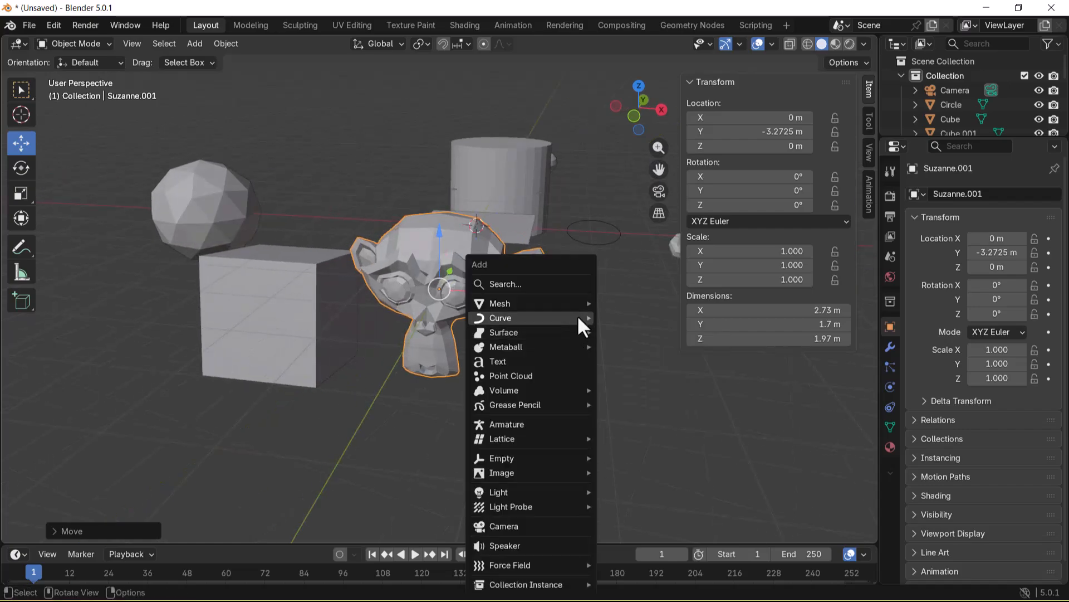
mouse_move(581, 315)
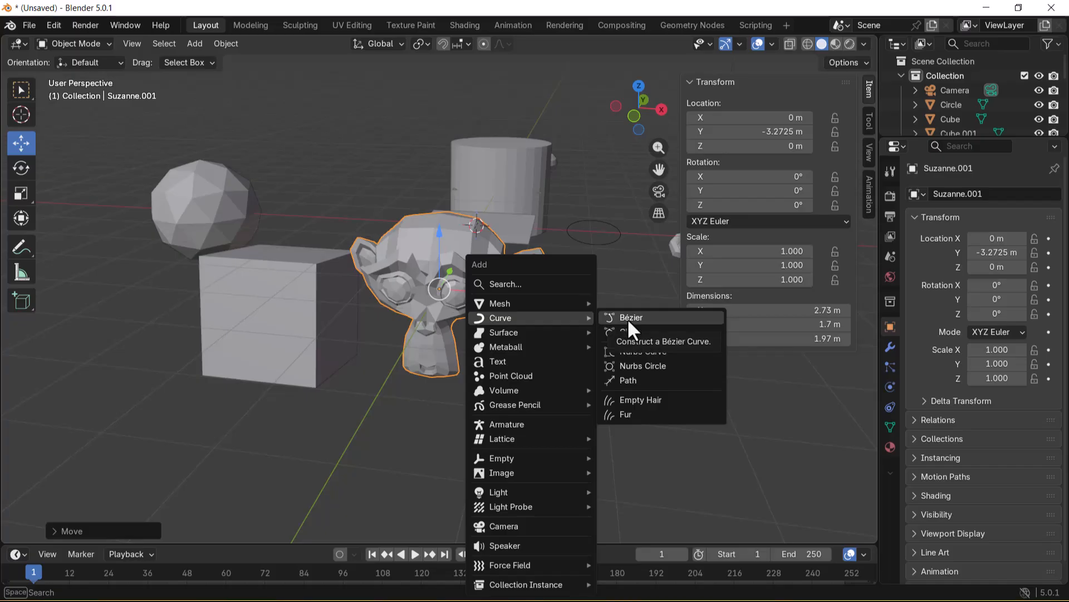
mouse_move(563, 349)
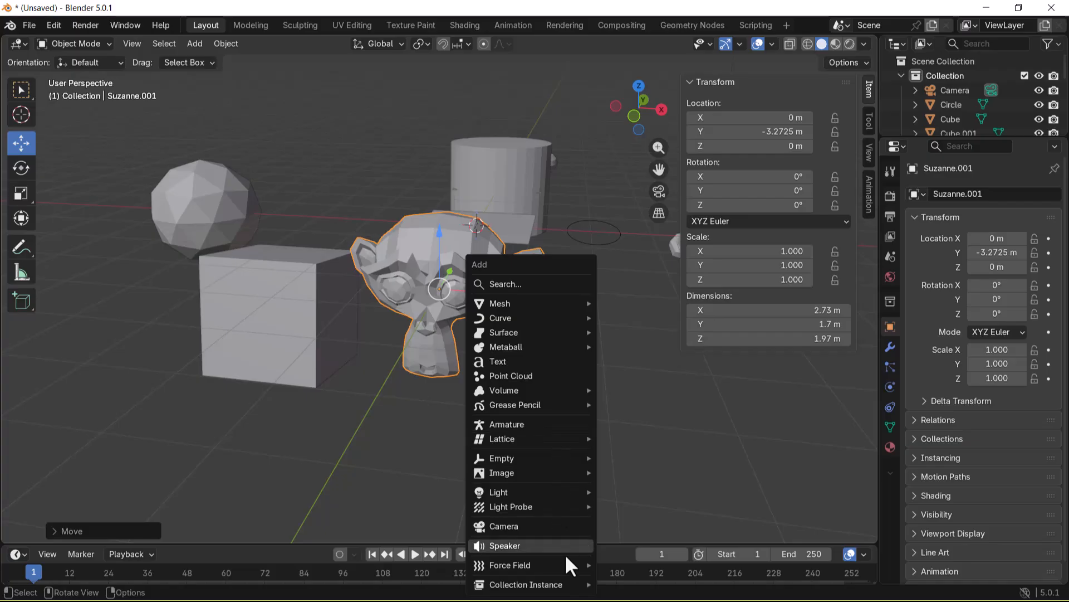
left_click(380, 161)
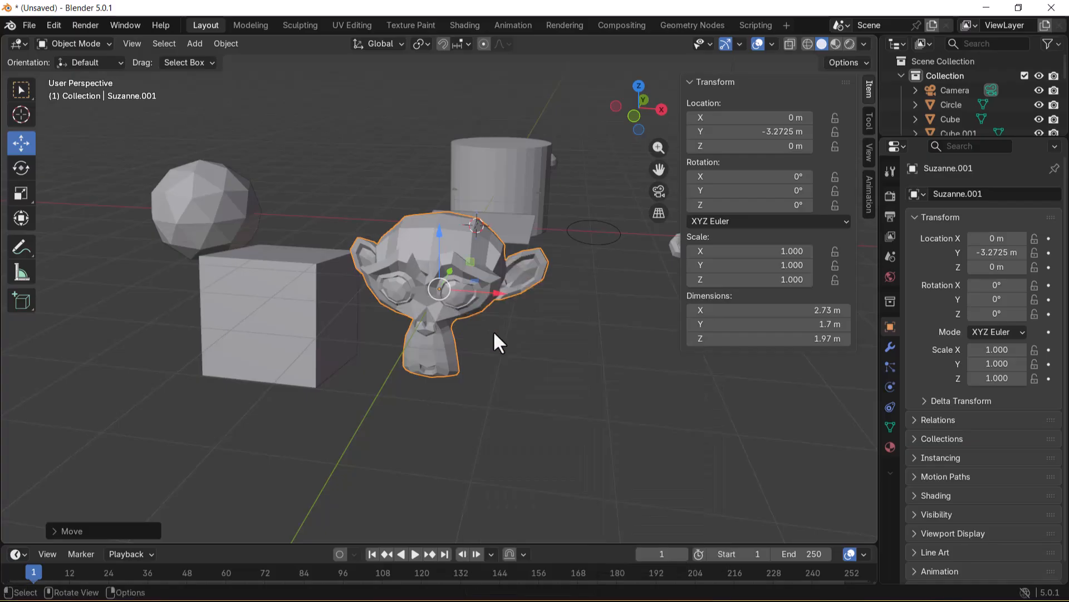
Step: Switch to the PowerPoint slide show, advance to the "Move Tool – Press G then, press X" slide, and return to Blender
key("alt+Tab")
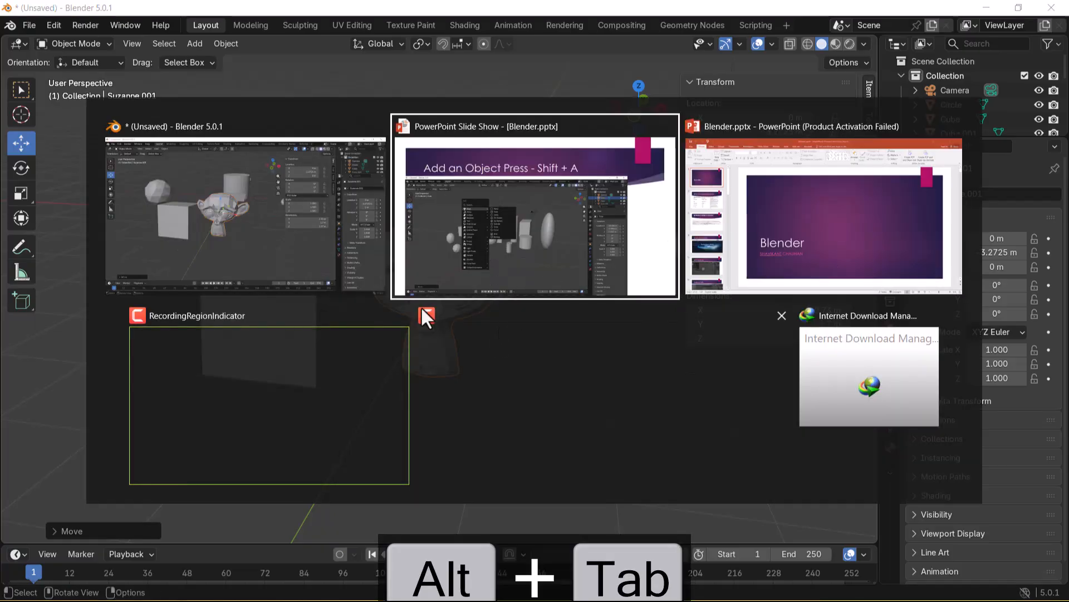
left_click(558, 266)
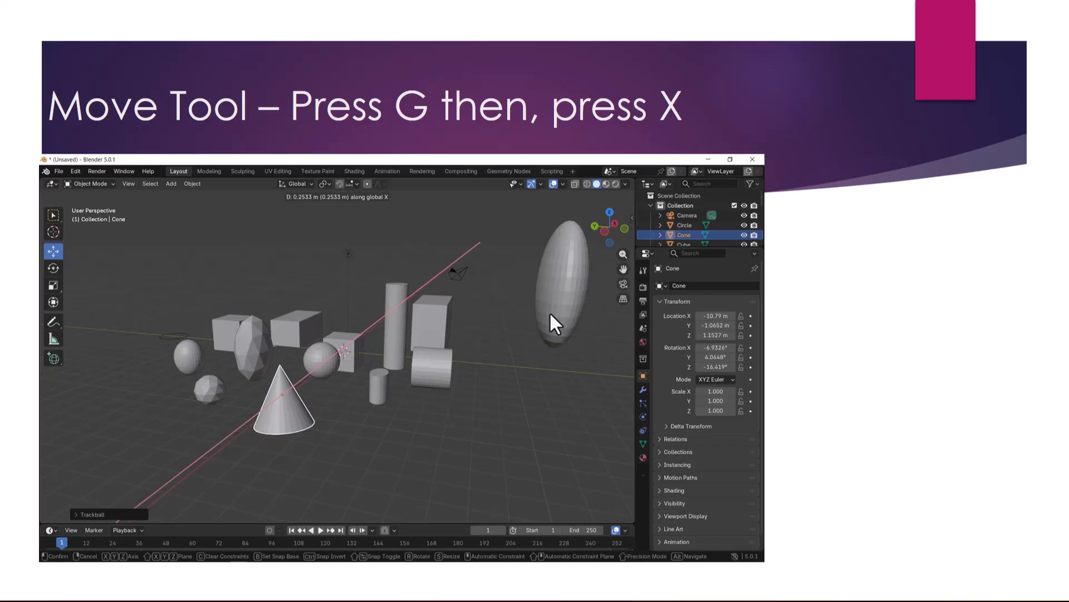
key("alt+Tab")
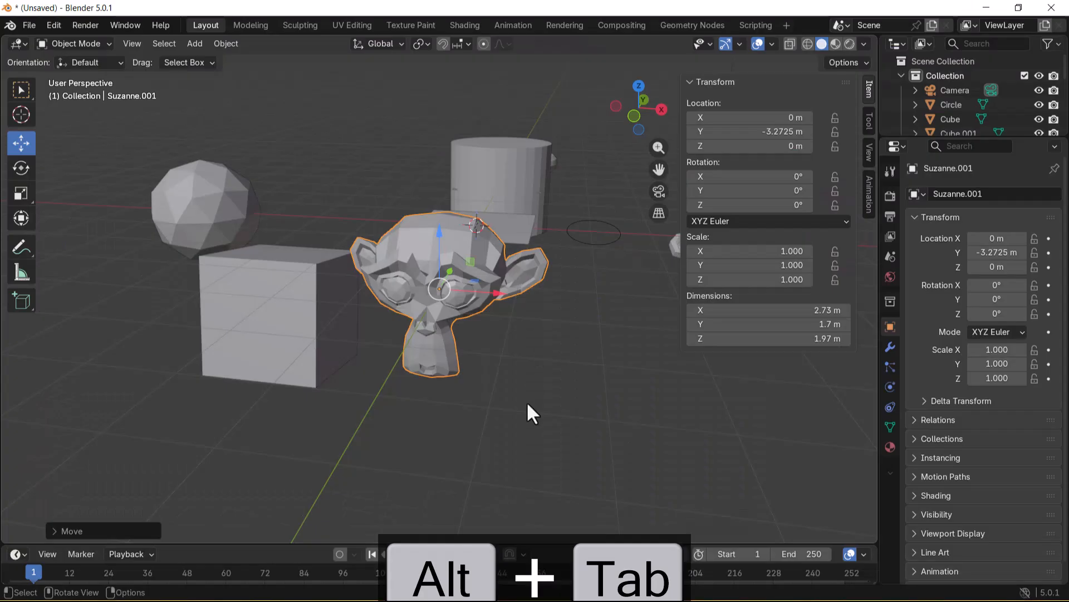
left_click(420, 262)
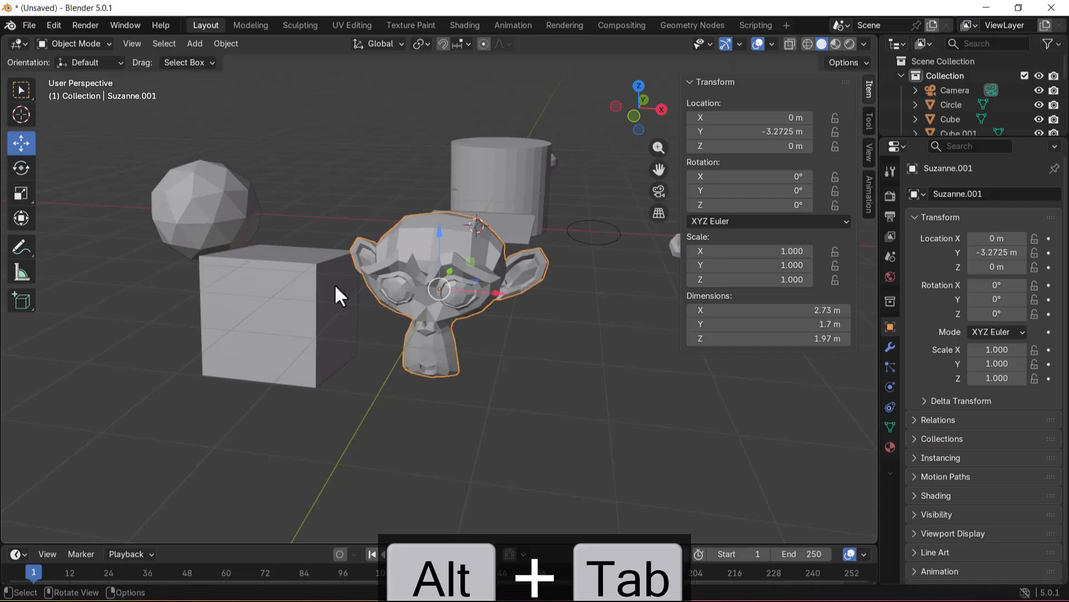
Step: Grab the ico sphere and move it freely to about X -6.09 m, Y -0.01 m, Z 0.37 m
left_click(209, 192)
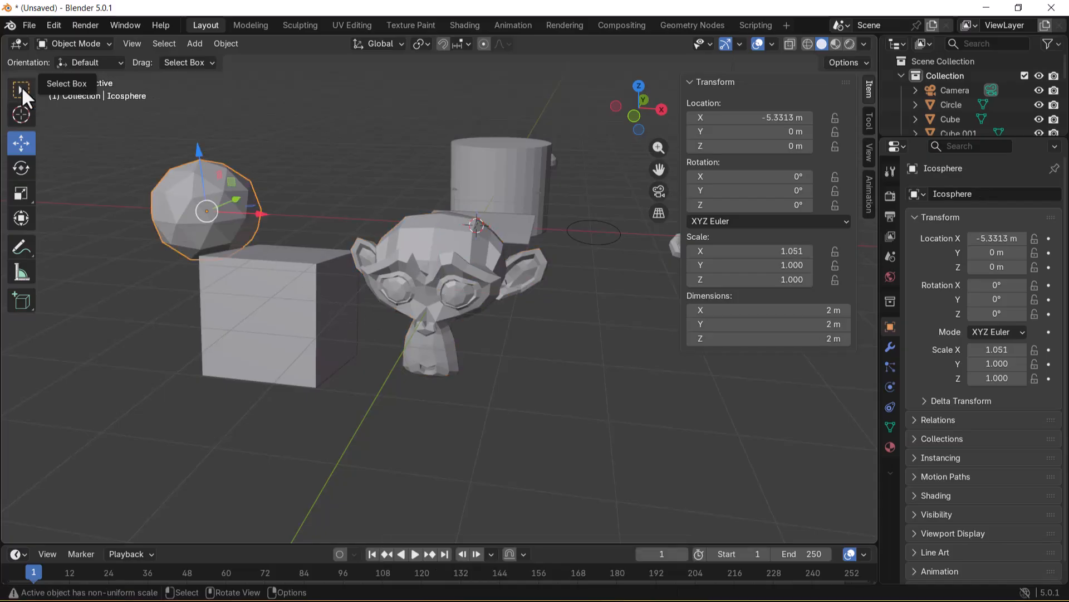
key("g")
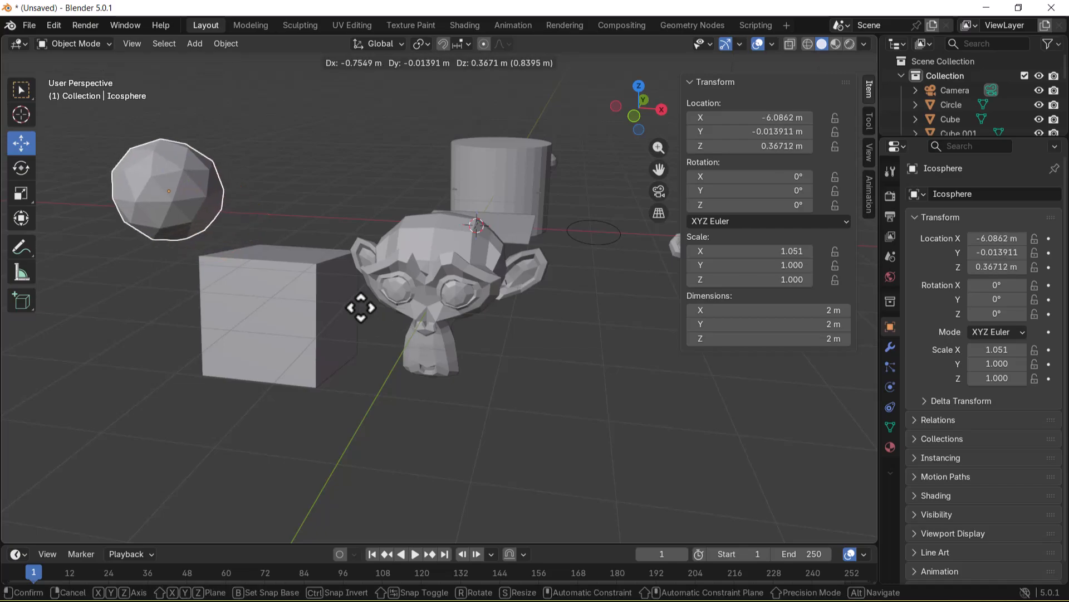
left_click(361, 307)
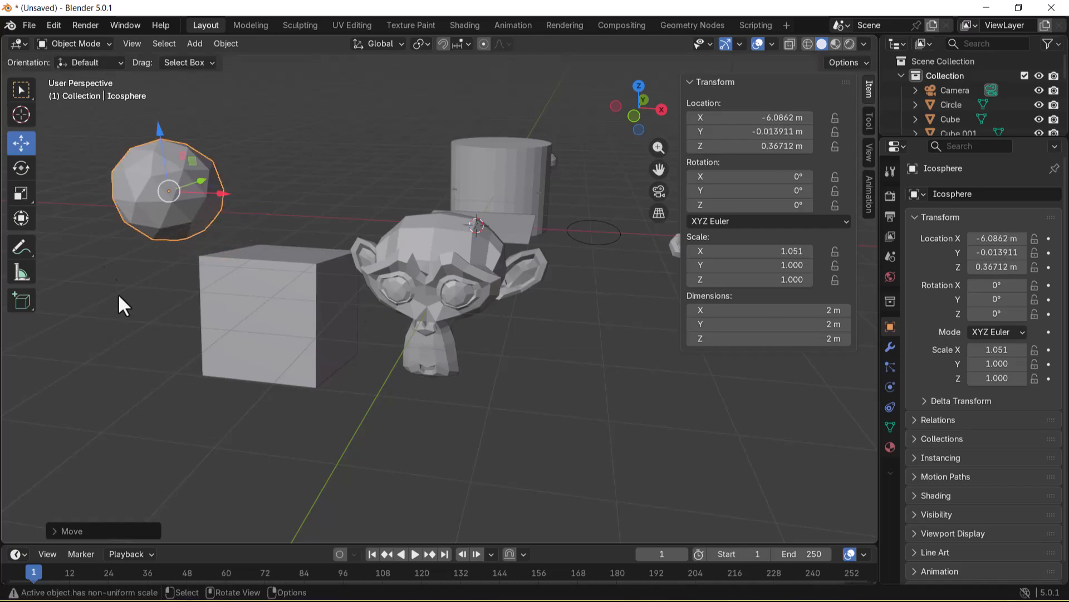
Step: Select the cylinder and frame it together with the surrounding objects
left_click(273, 337)
scroll(524, 285, "down", 2)
left_click(485, 214)
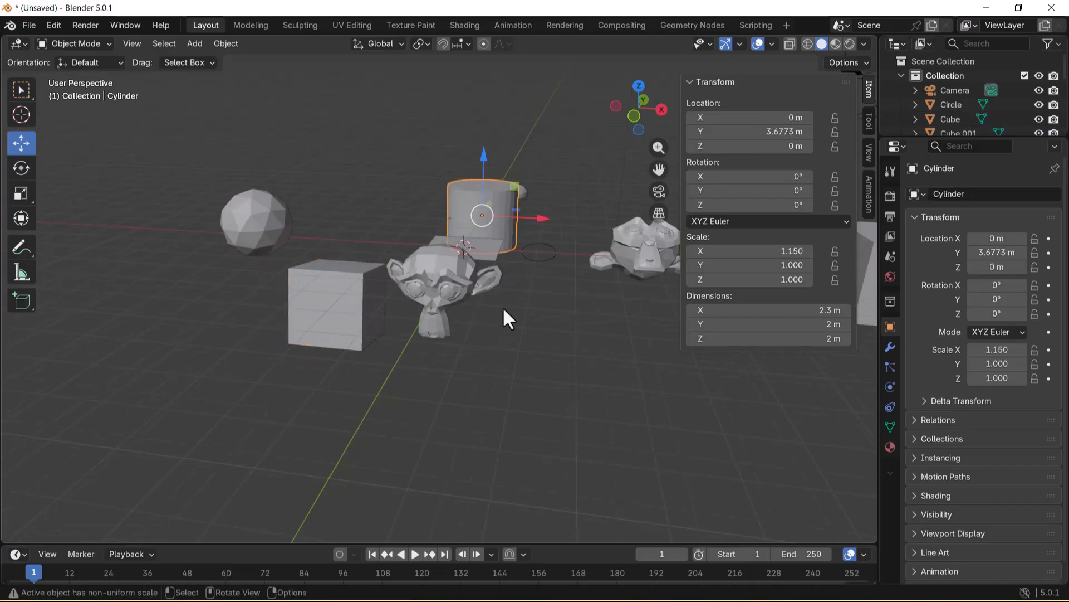
key("KP_Decimal")
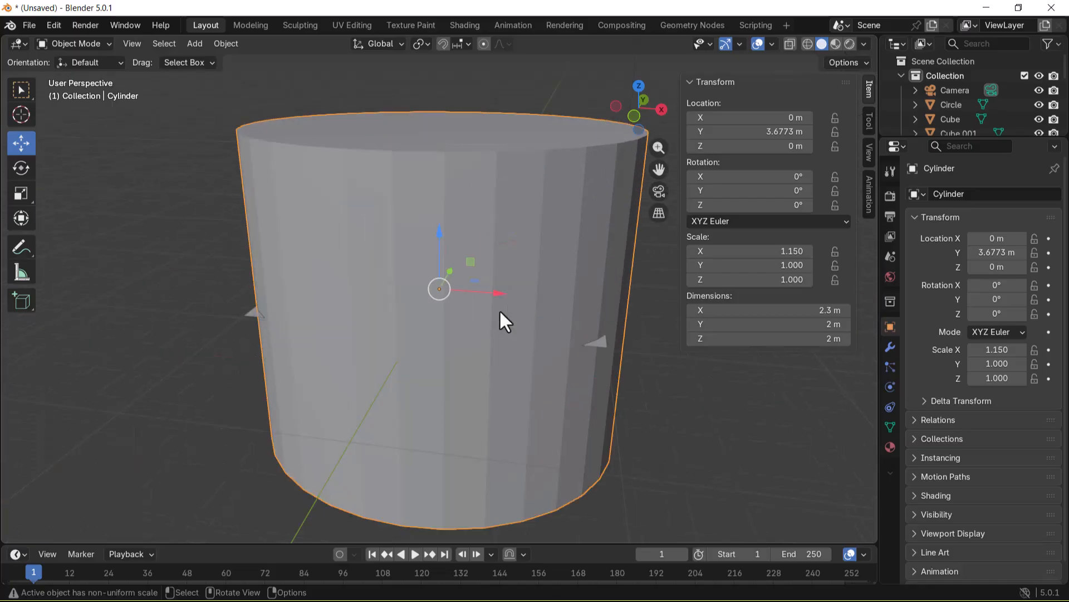
scroll(485, 342, "down", 3)
scroll(484, 342, "up", 1)
scroll(485, 342, "down", 2)
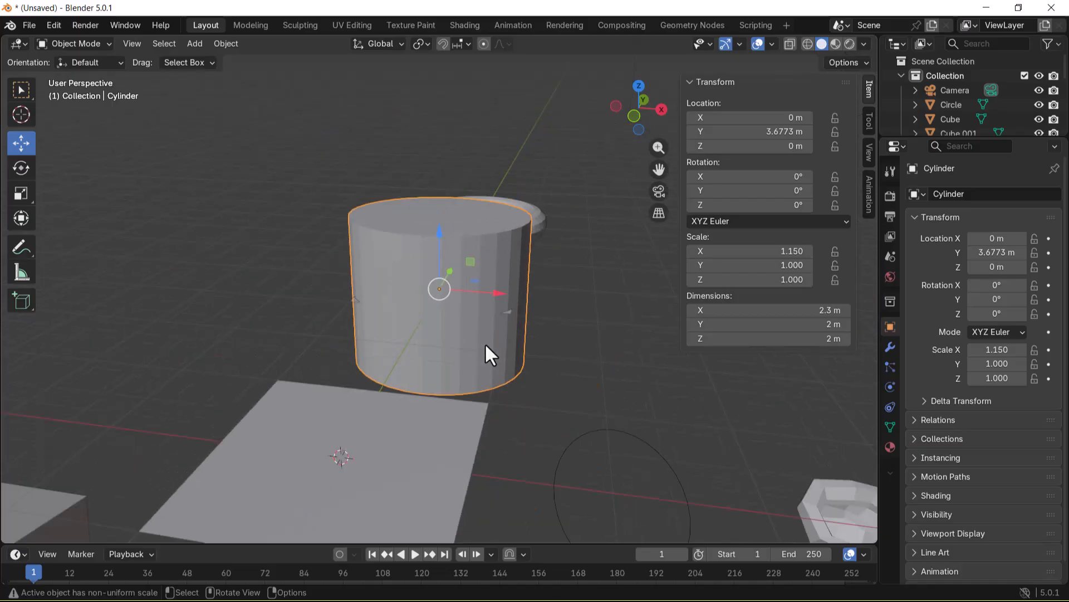
scroll(485, 343, "down", 2)
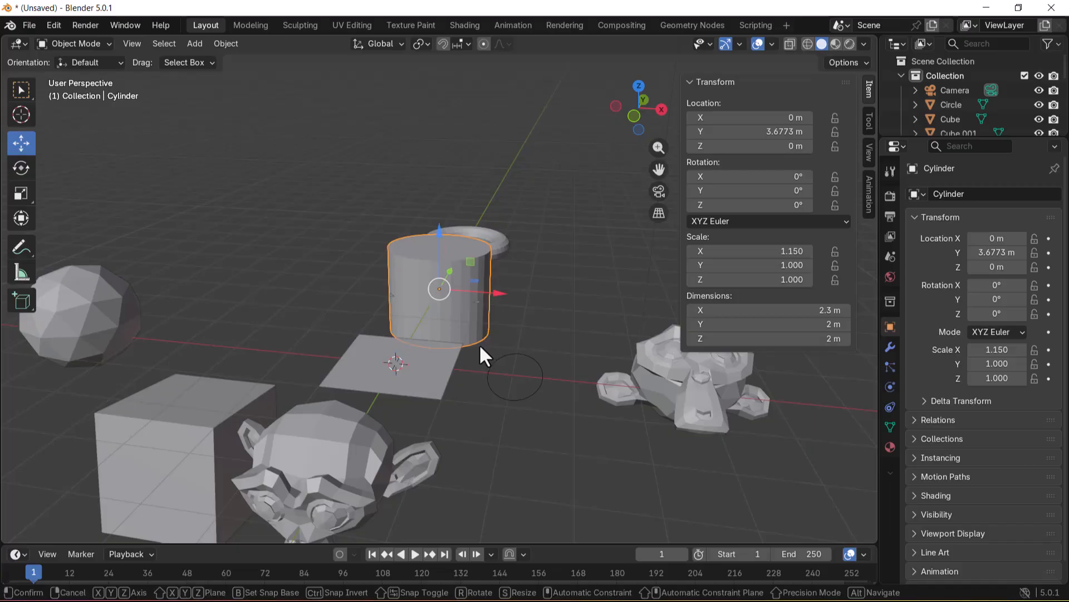
Step: Grab the cylinder, switch the axis constraint from X to Y to Z, and place it at a Z location of about -0.79 m
key("g")
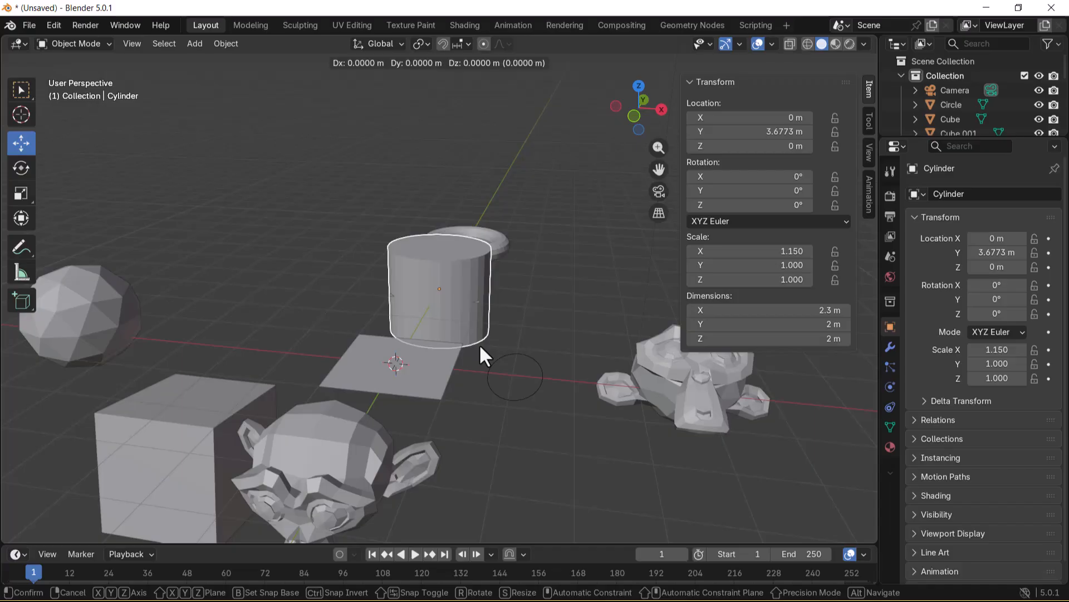
key("x")
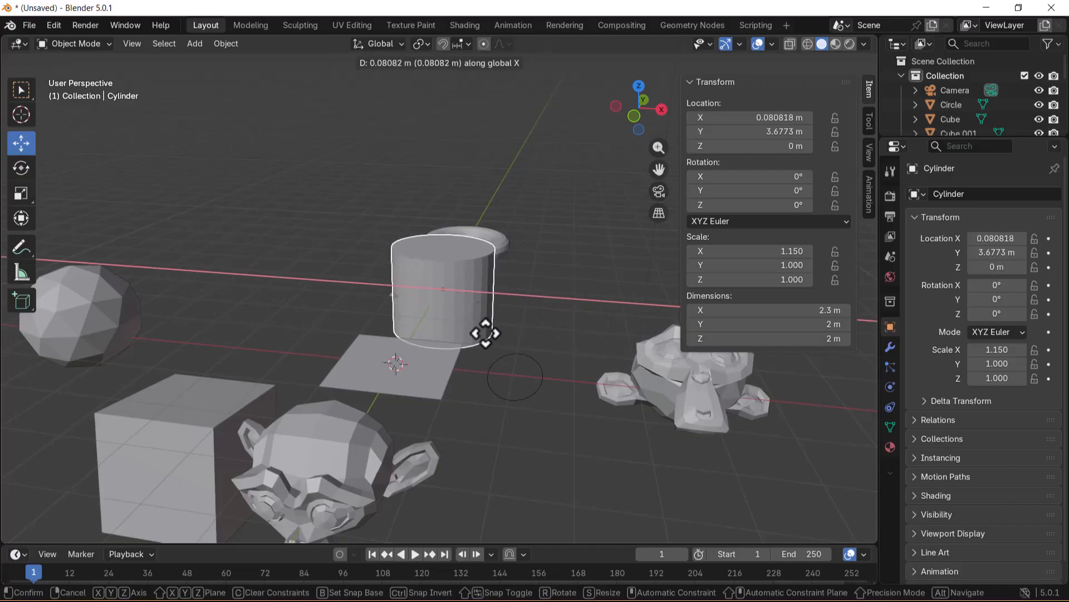
key("y")
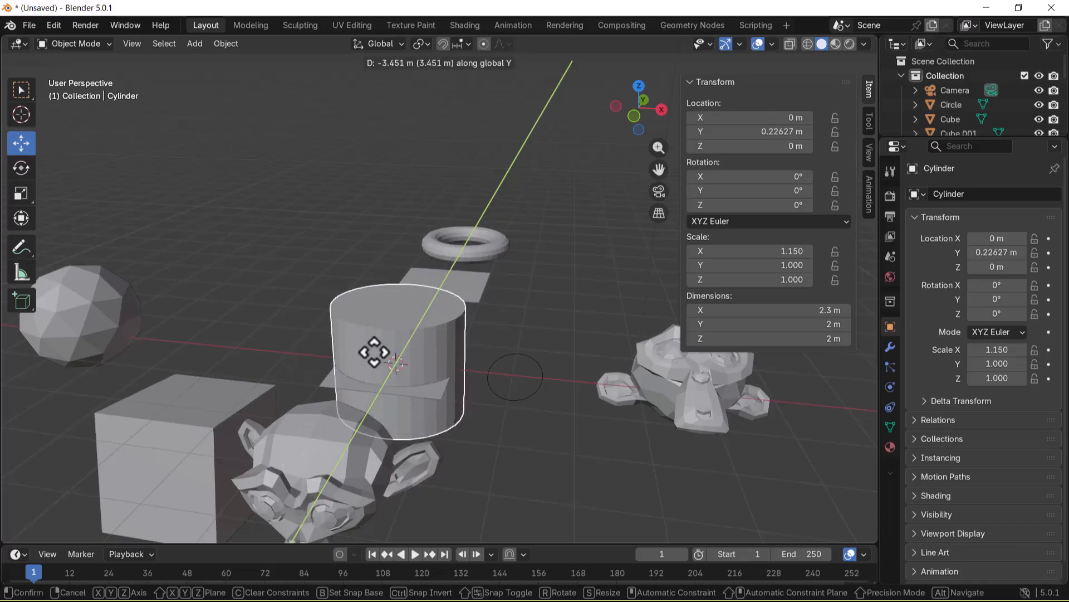
key("z")
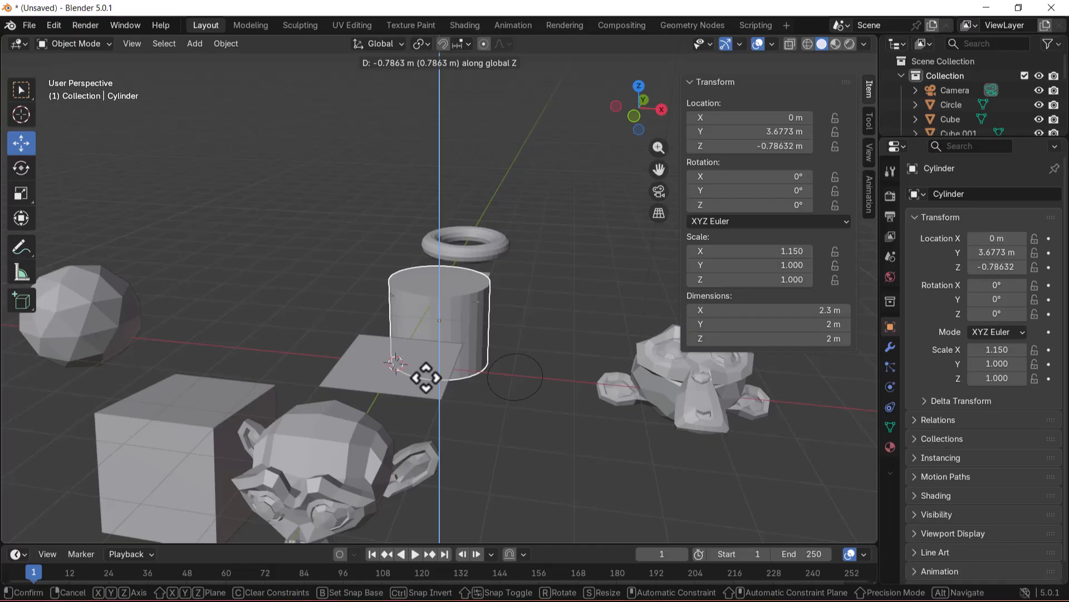
left_click(426, 378)
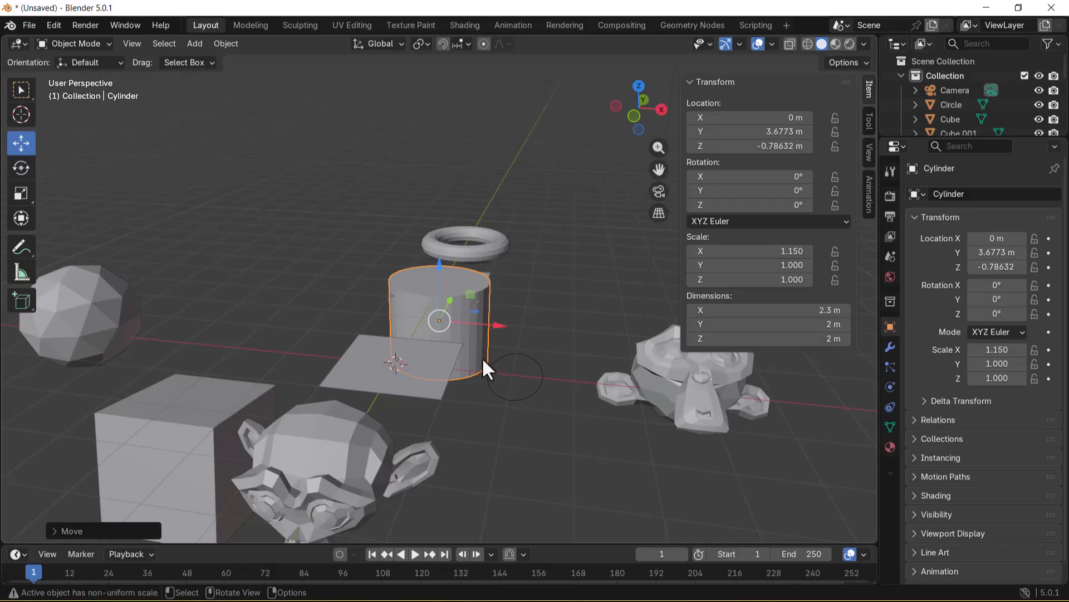
Step: Rotate the cylinder, switching the constraint through X, Y and Z, and finish with a free trackball rotation of about X 31.087°, Y 22.698°, Z 134.62°
key("r")
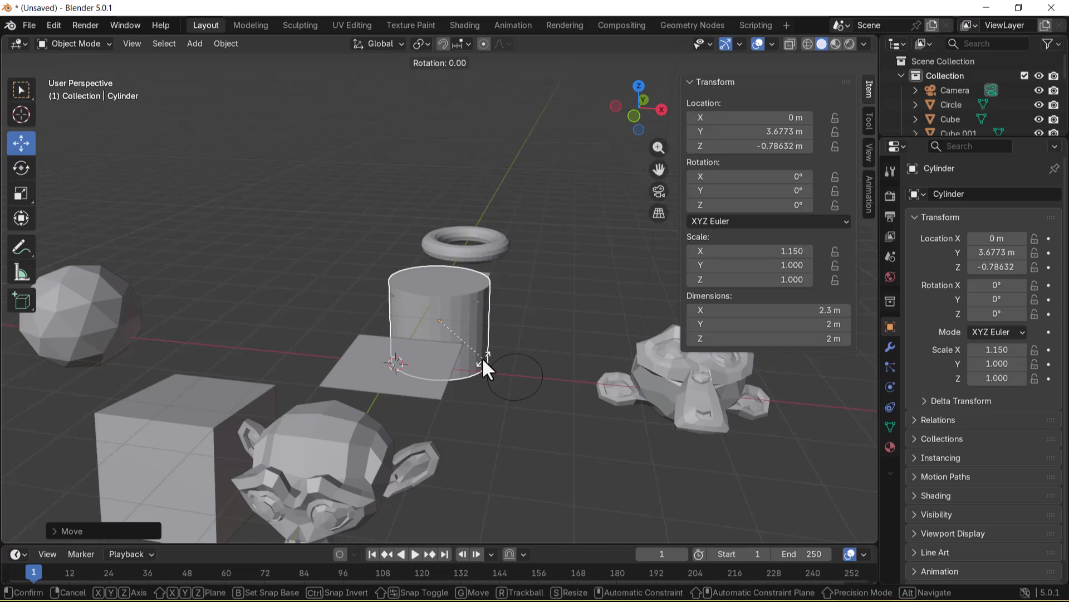
key("x")
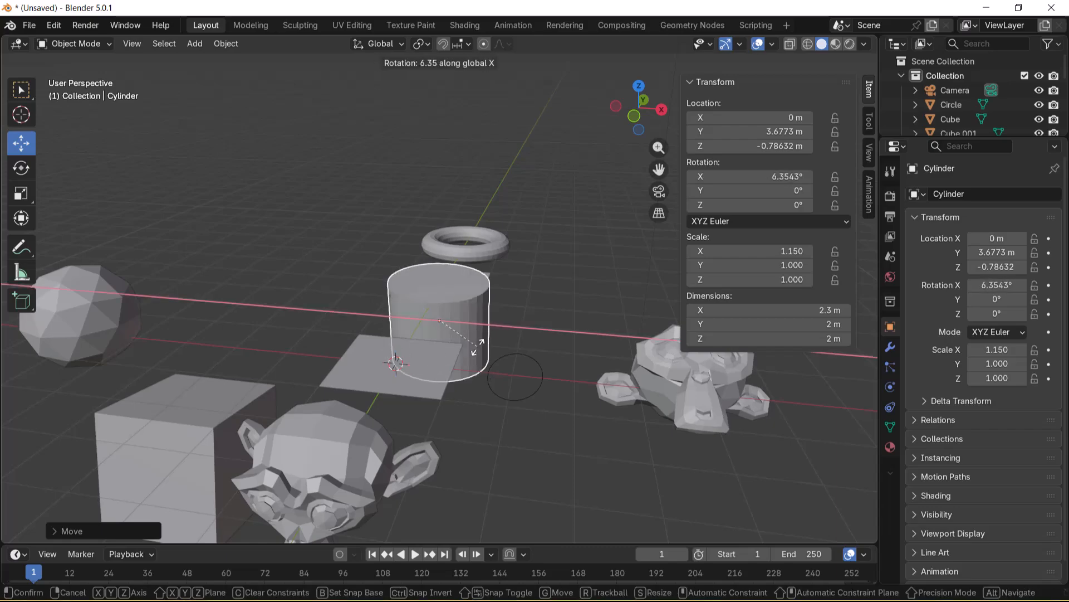
key("y")
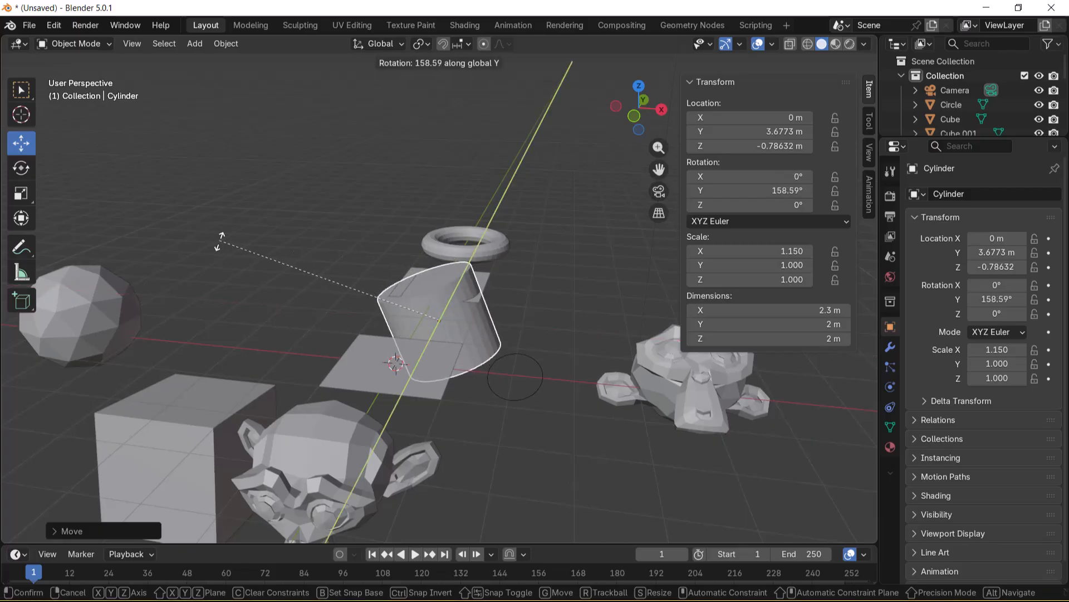
key("z")
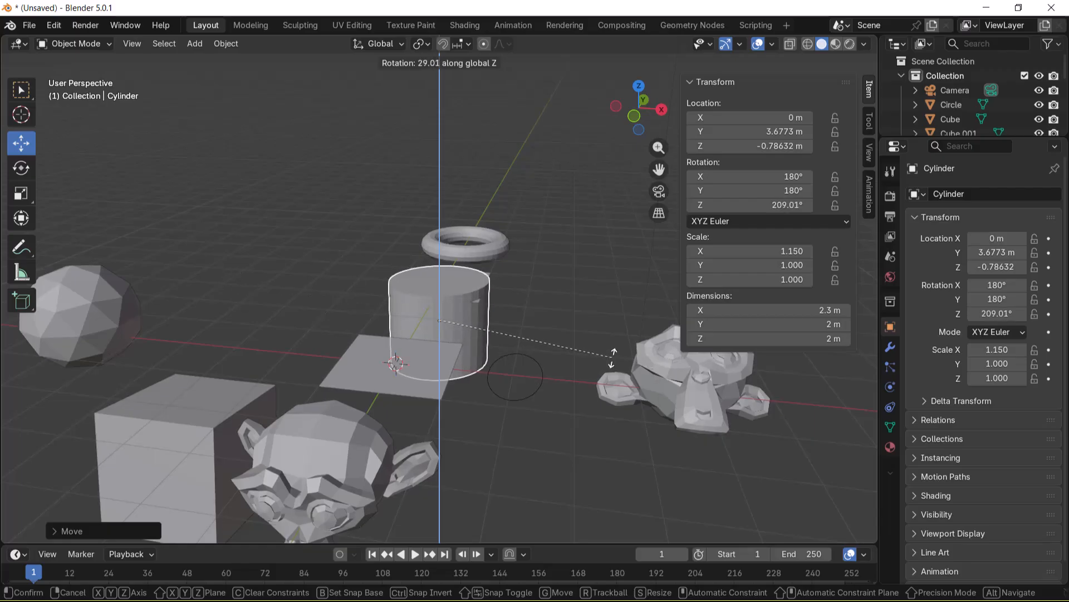
key("r")
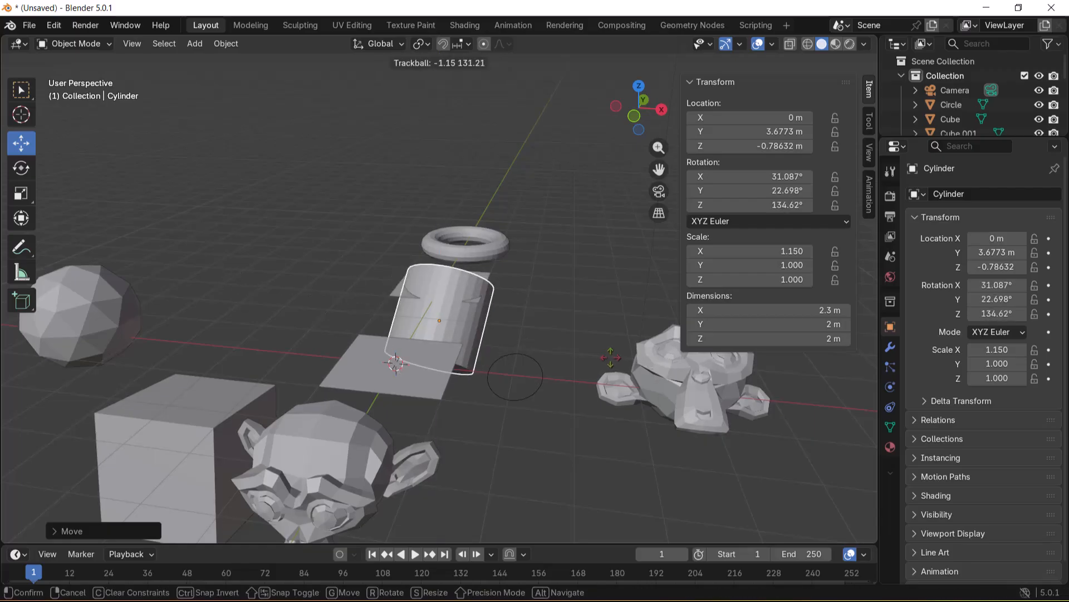
left_click(610, 356)
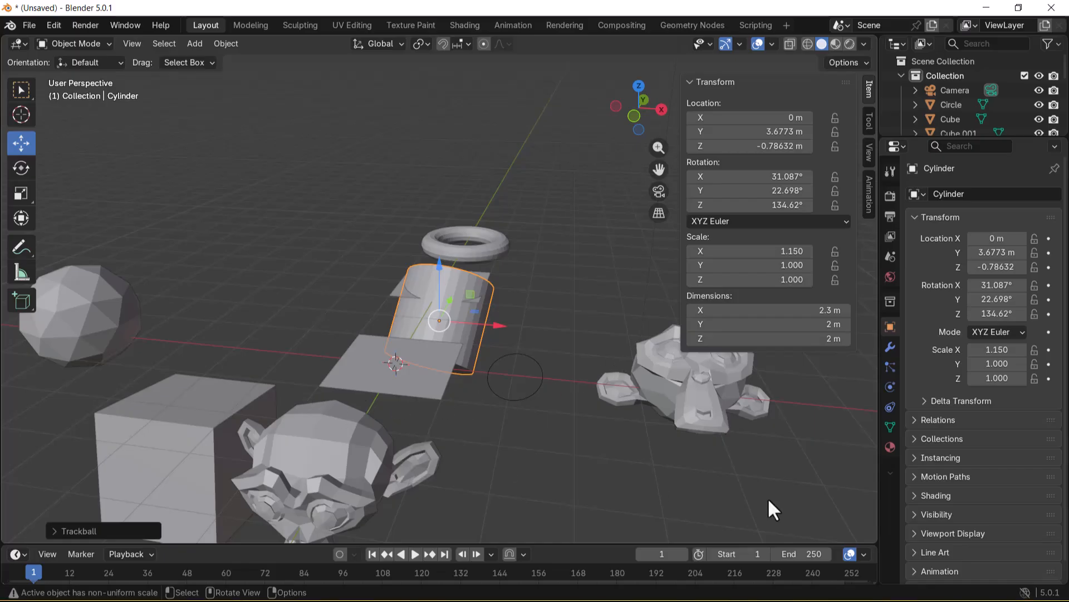
Step: Select the monkey head with the -62° X rotation and frame it from a higher front angle
left_click(710, 416)
key("KP_Decimal")
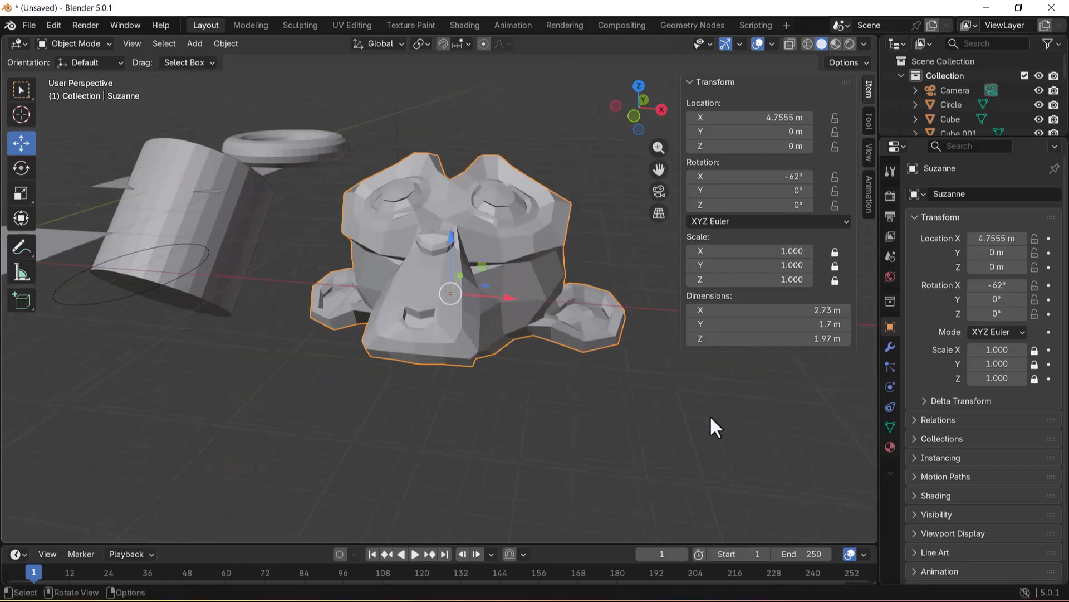
middle_click_drag(530, 409, 546, 445)
scroll(543, 444, "down", 1)
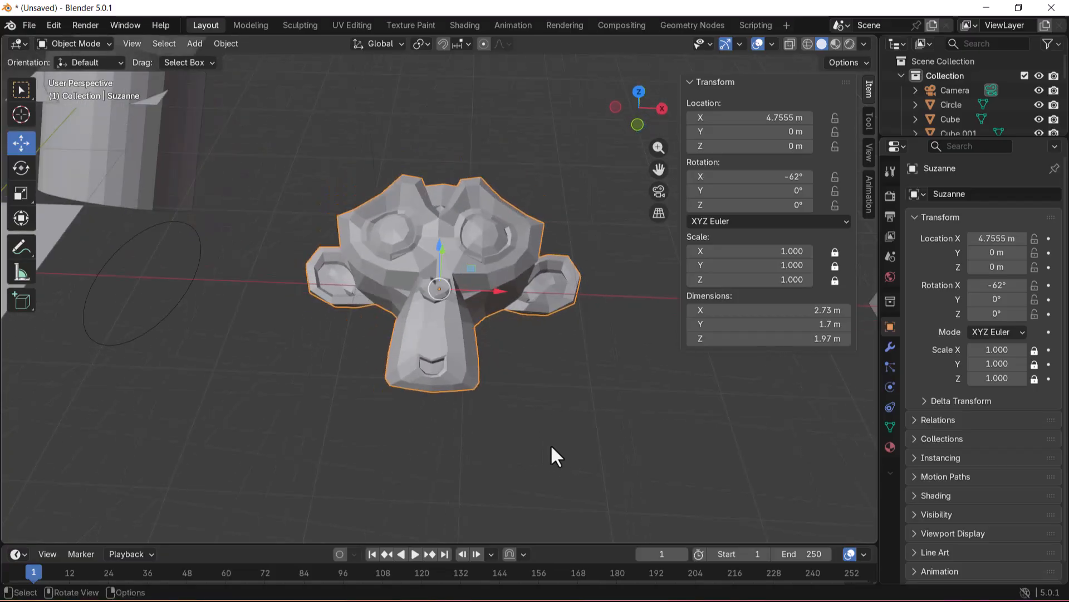
Step: Try to resize the monkey head uniformly with the Scale tool's gizmo
left_click(20, 192)
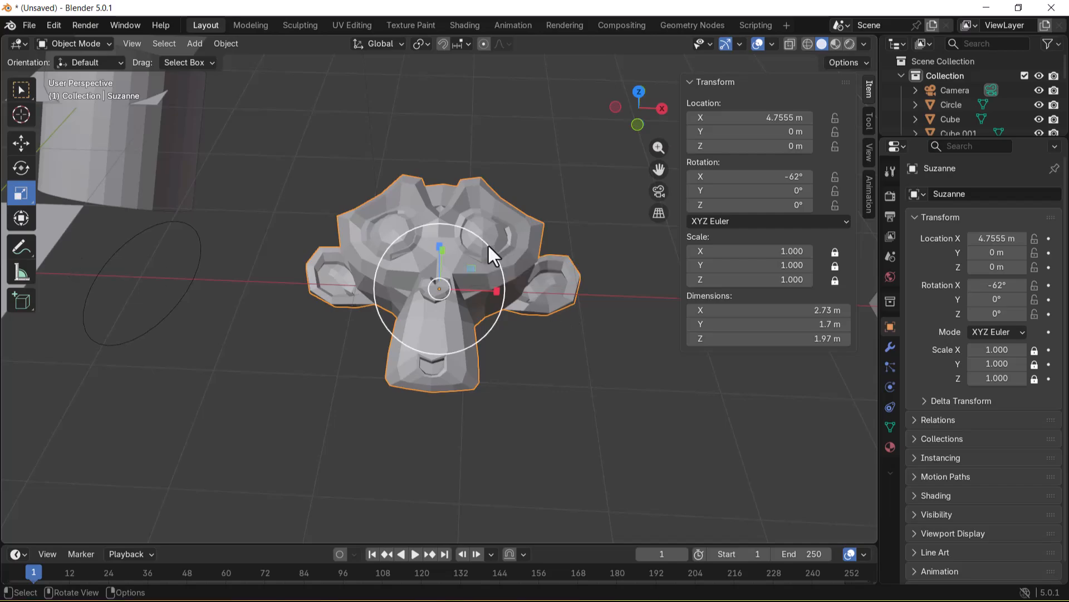
left_click_drag(488, 246, 430, 449)
left_click_drag(490, 245, 500, 317)
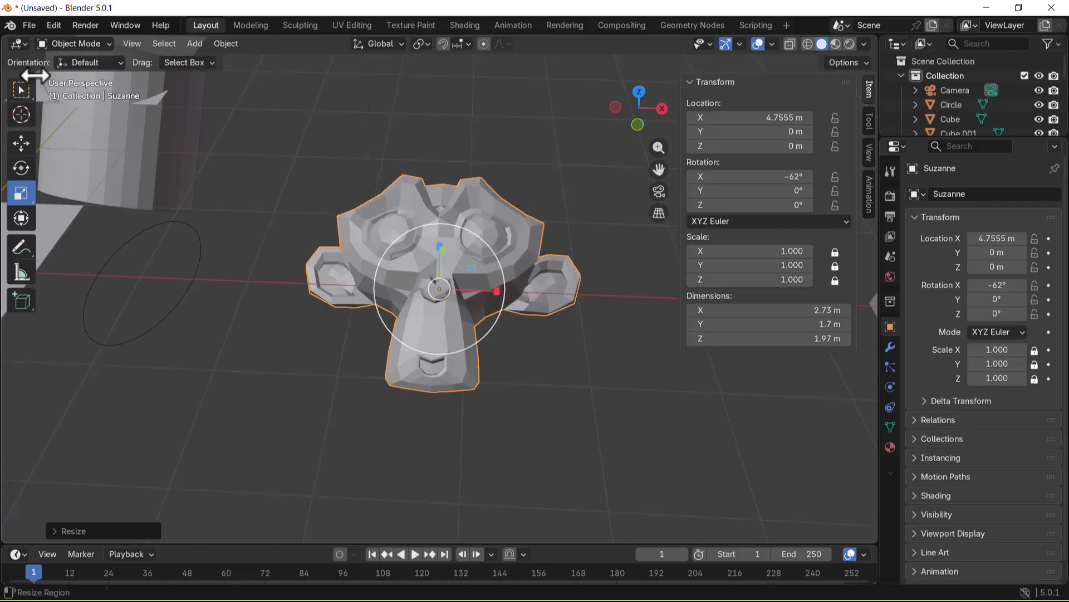
Step: Nudge the monkey head along X to a location of about 4.7575 m with the Move tool, and retry resizing it with the Scale tool
left_click(21, 143)
mouse_move(506, 293)
left_mouse_down()
mouse_move(526, 291)
mouse_move(503, 296)
left_mouse_up()
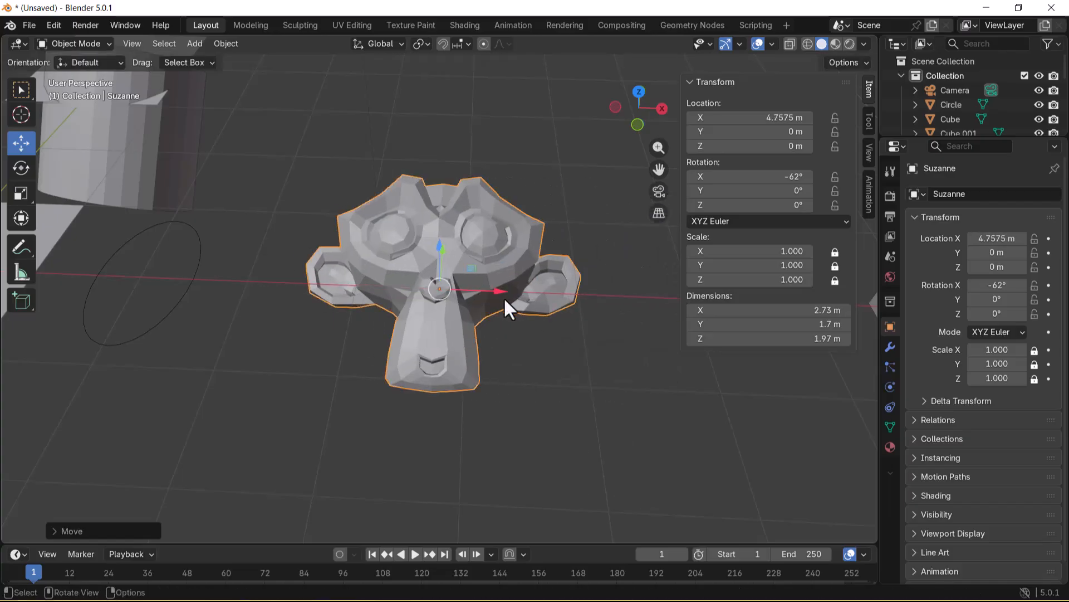
left_click(21, 193)
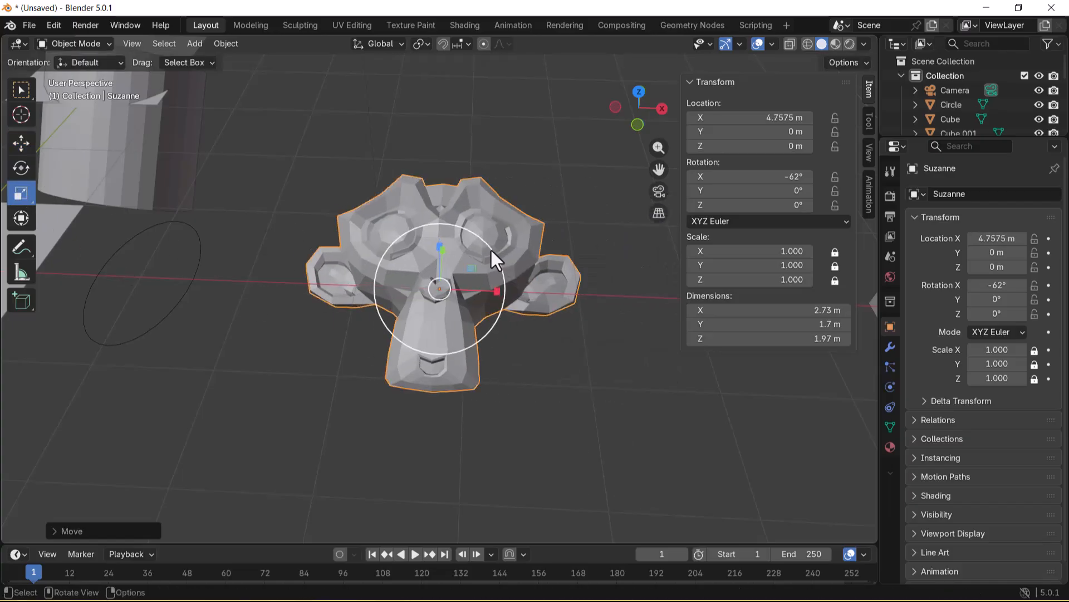
middle_click_drag(491, 250, 377, 308)
left_click_drag(376, 305, 128, 323)
Step: Select the cylinder and enlarge it uniformly with the Scale tool to a scale of about X 1.695, Y 1.474, Z 1.474
scroll(357, 357, "down", 5)
left_click(183, 320)
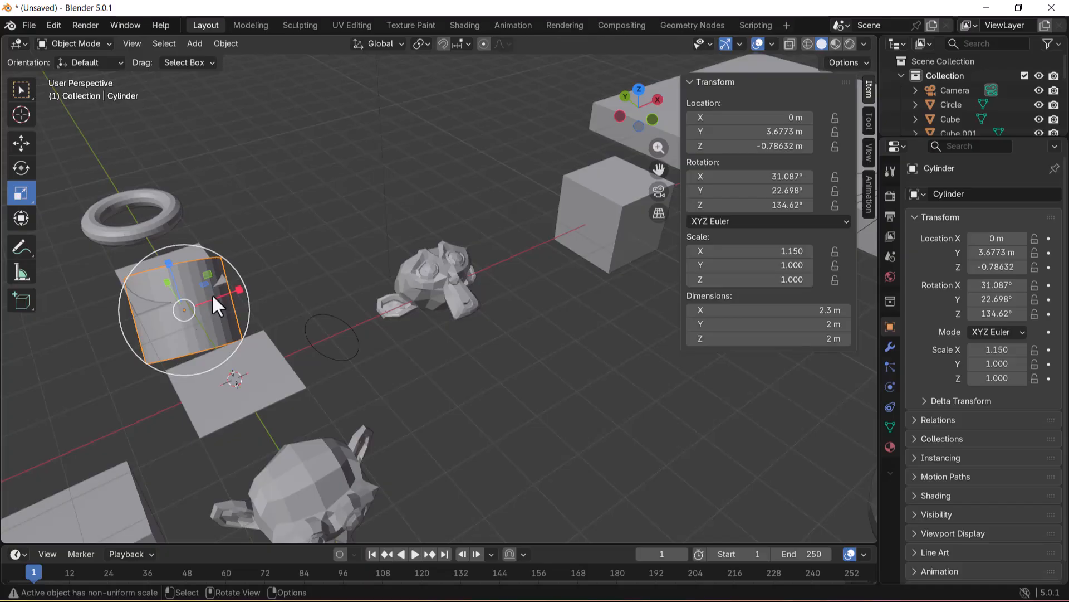
left_click_drag(233, 267, 267, 260)
Step: Reselect the cylinder and scale it, switching the constraint from X to Y to Z, to a scale of about X 1.899, Y 1.737, Z 2.121
left_click(431, 290)
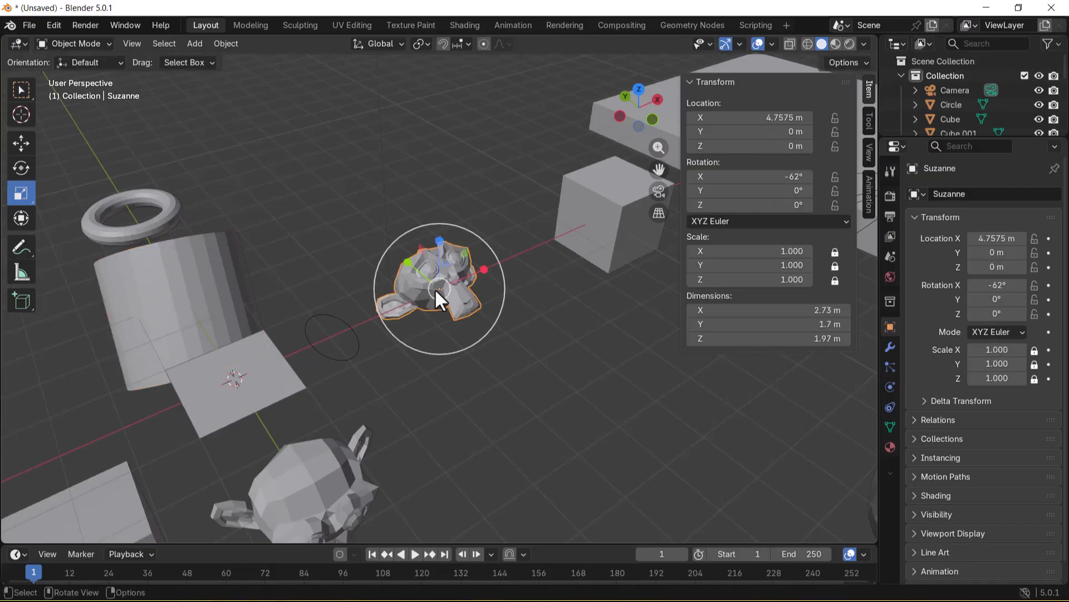
left_click(145, 300)
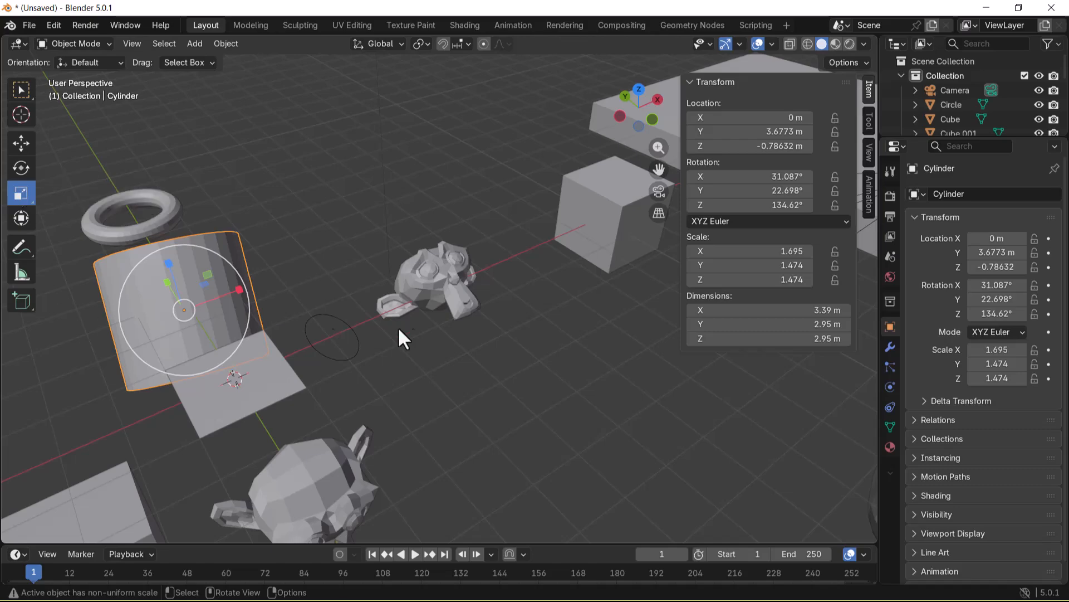
key("s")
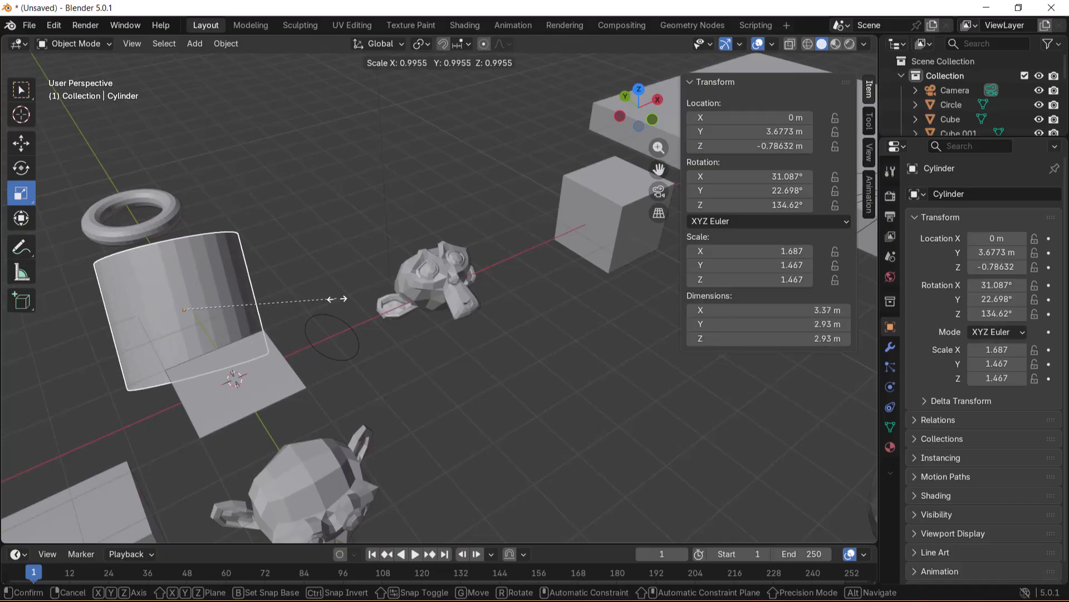
key("x")
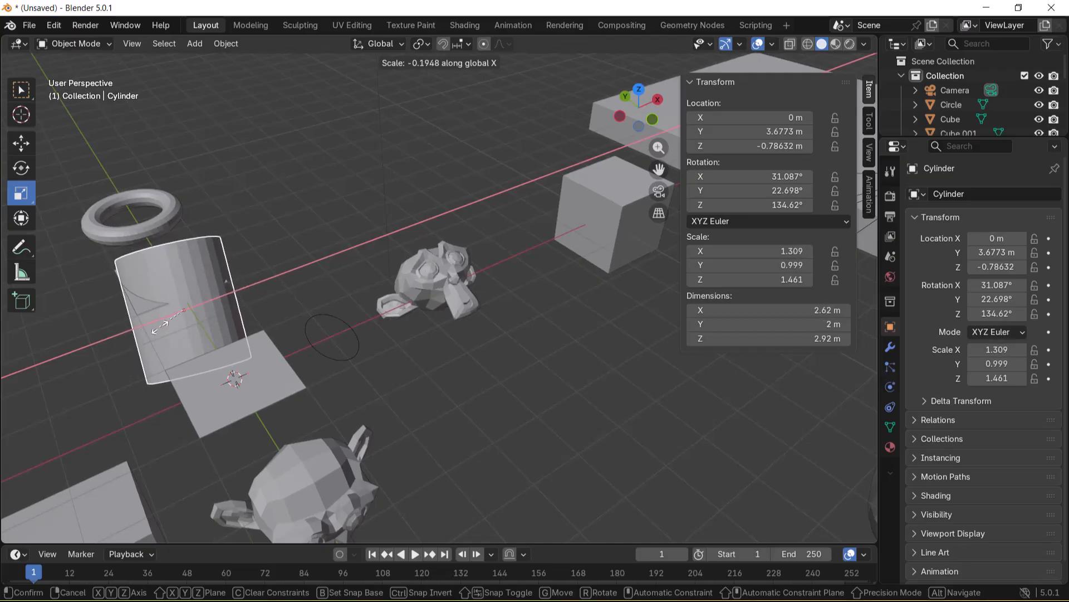
key("y")
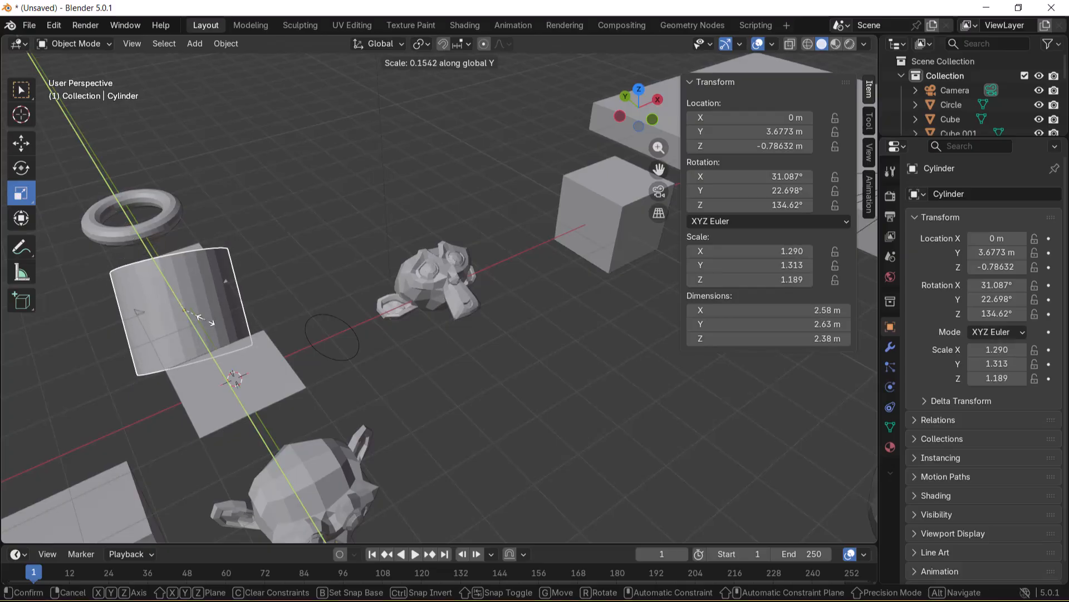
key("z")
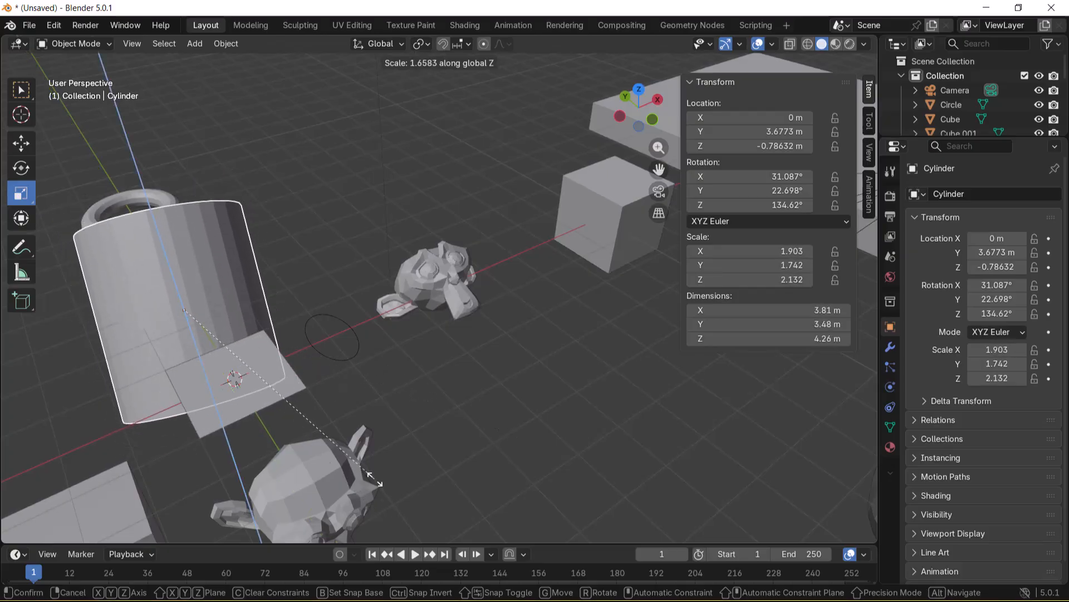
left_click(406, 432)
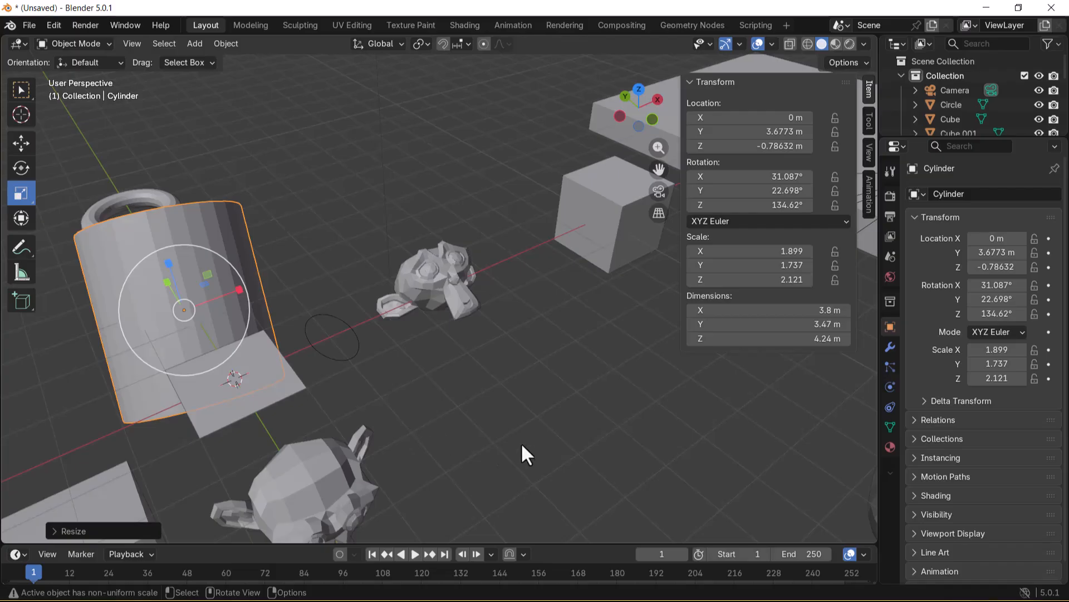
Step: Select and frame the monkey head beside the cylinder, and switch away from Blender to the other open window
scroll(454, 306, "down", 3)
left_click(449, 285)
key("KP_Decimal")
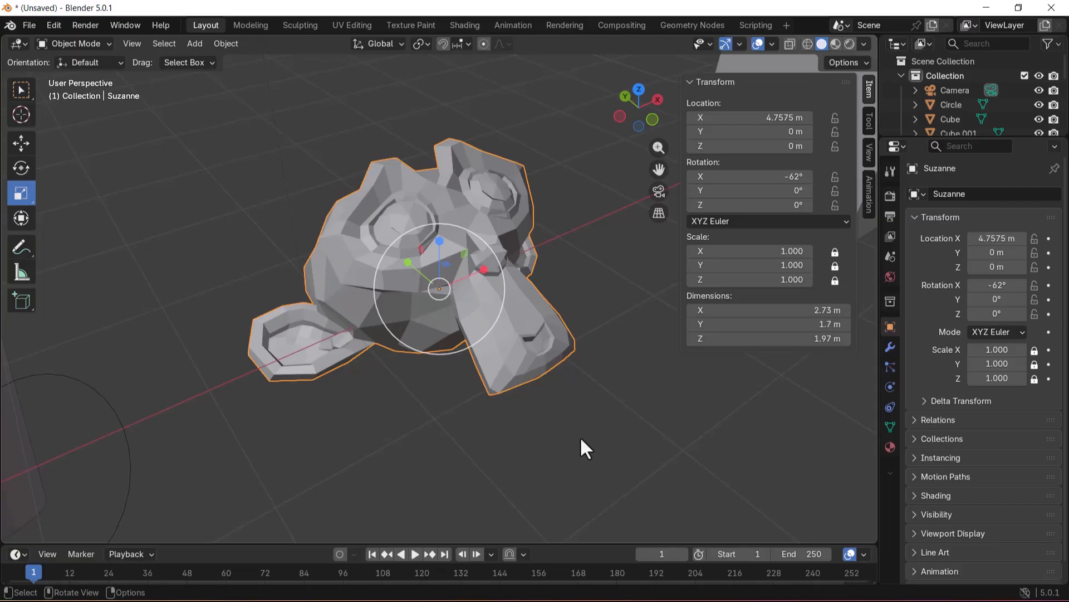
key("alt+Tab")
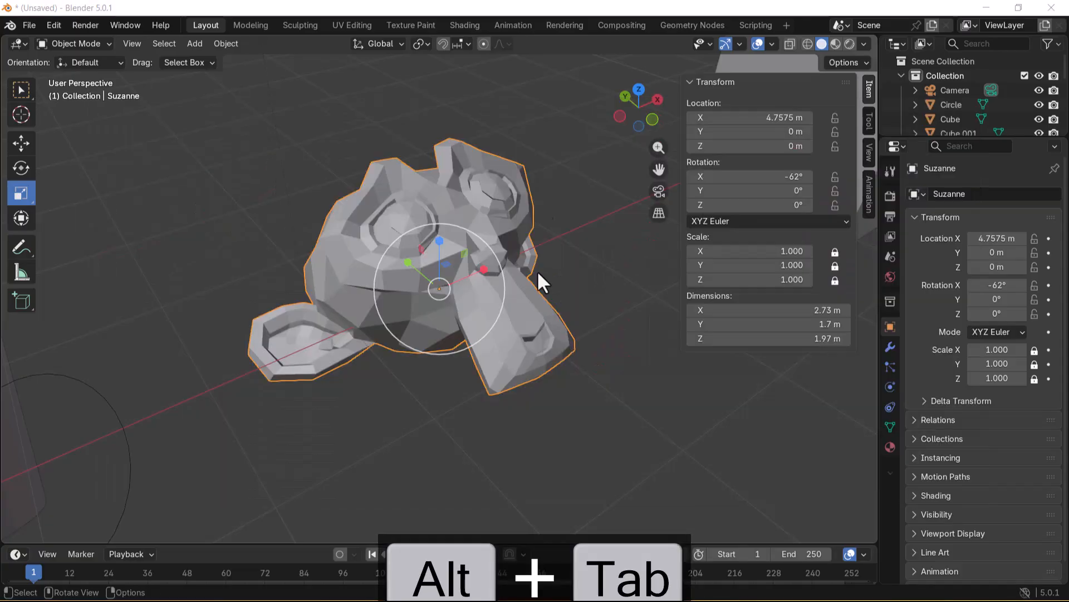